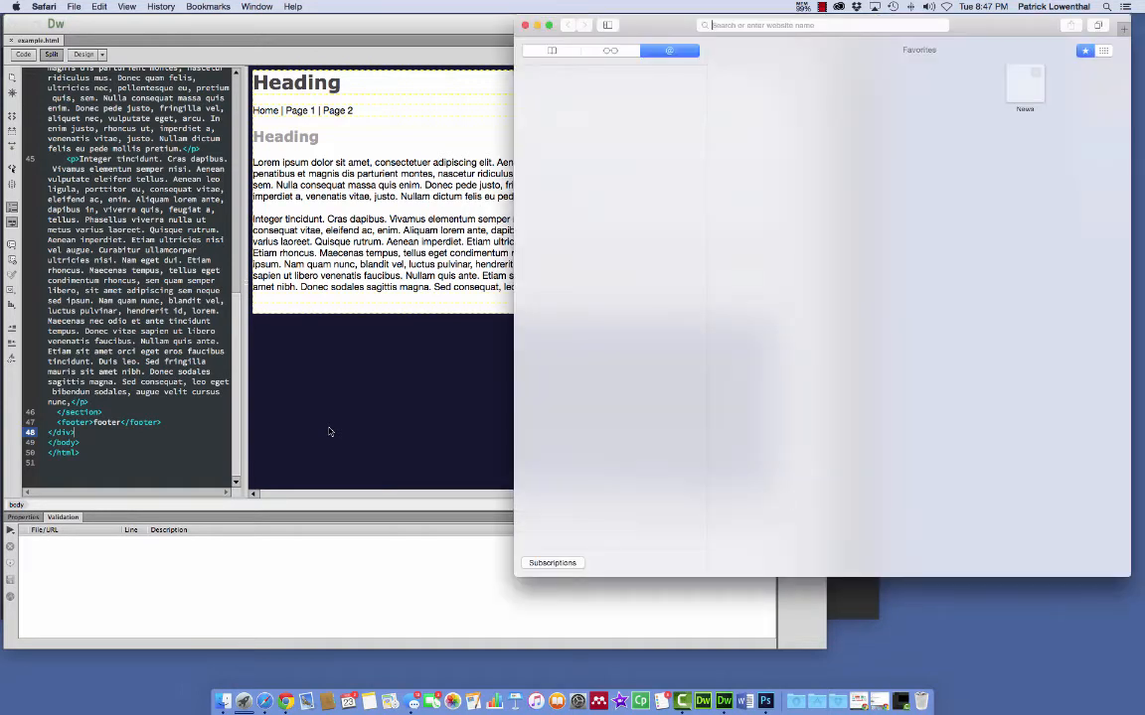
- Move the browser window toward the middle of the screen and open images.google.com
drag(673, 25, 295, 6)
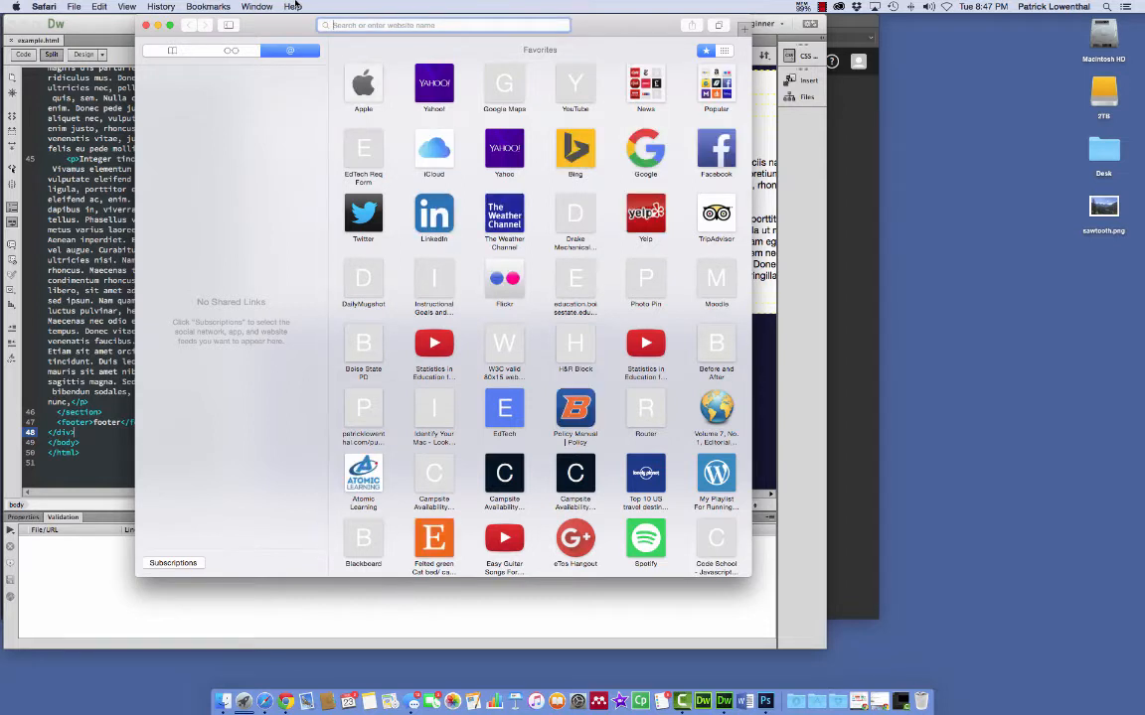
text(image)
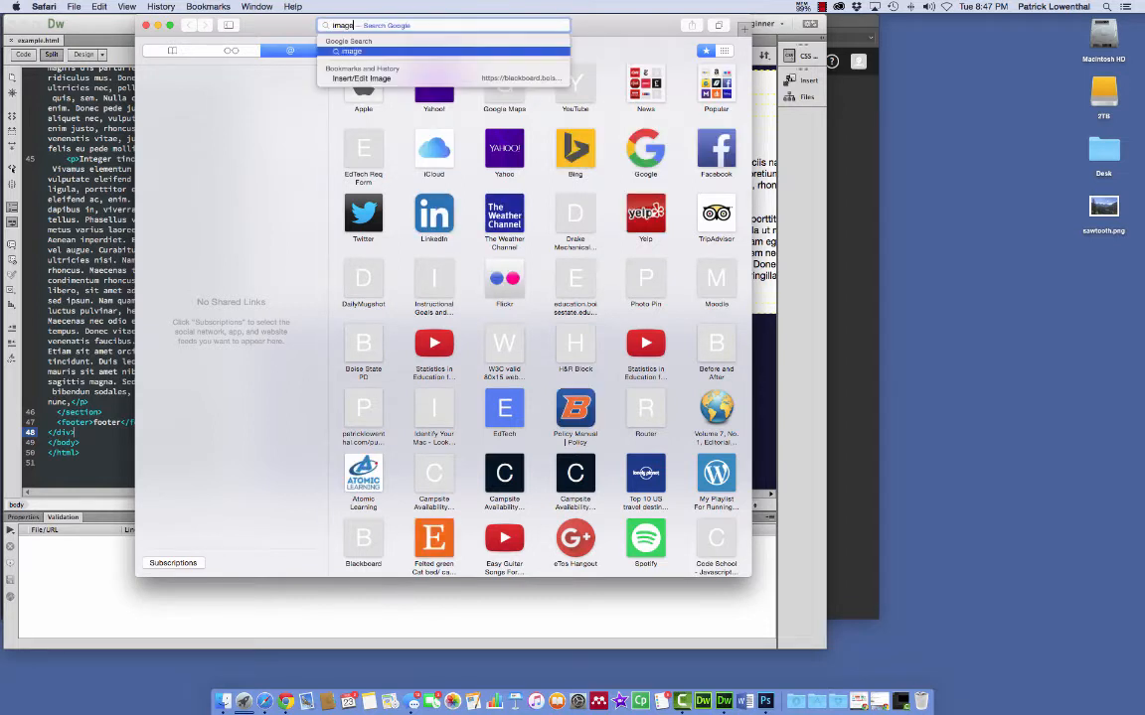
text(.google.com)
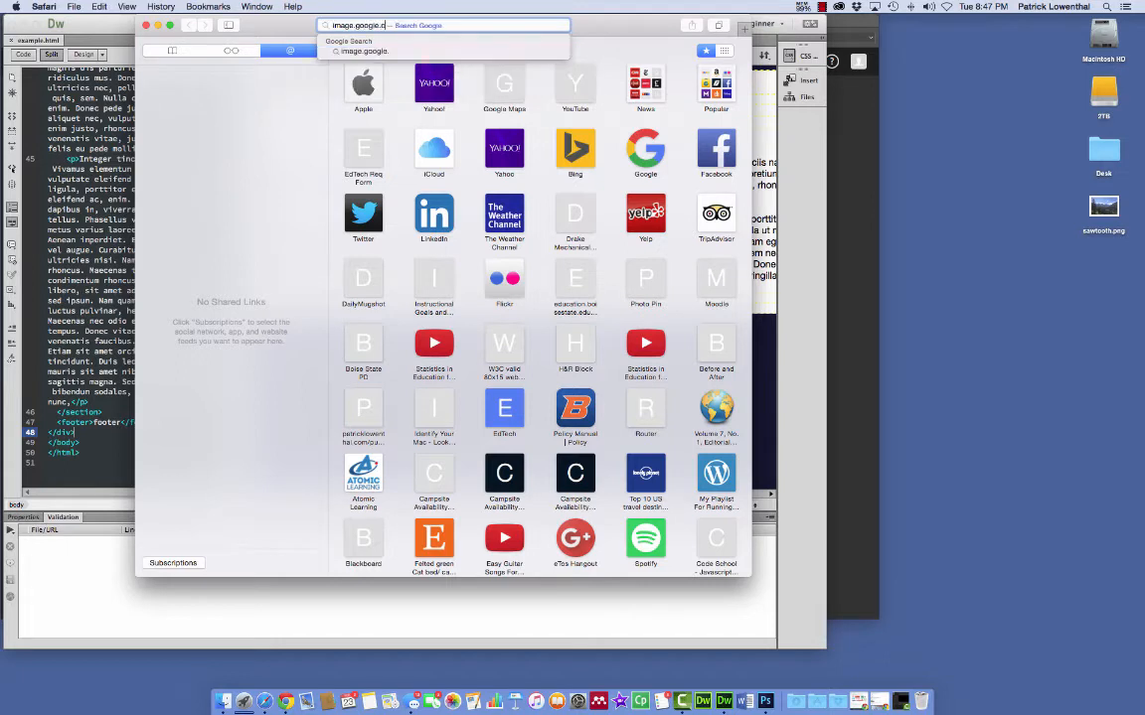
key(Return)
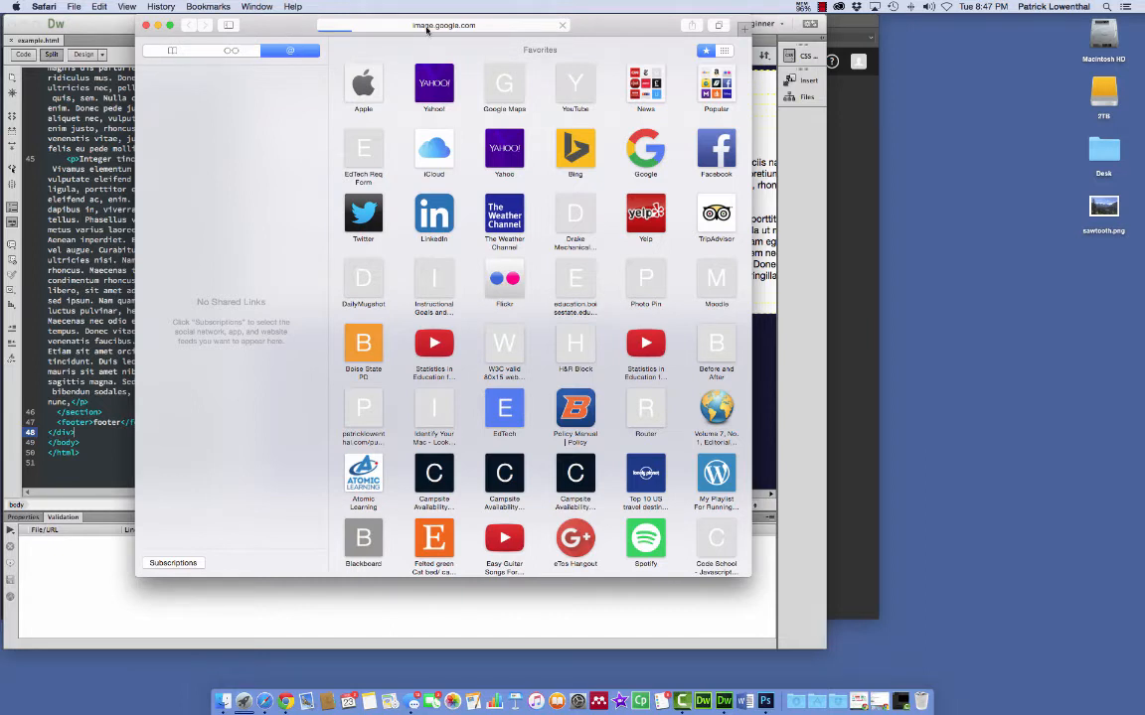
click(386, 26)
click(355, 26)
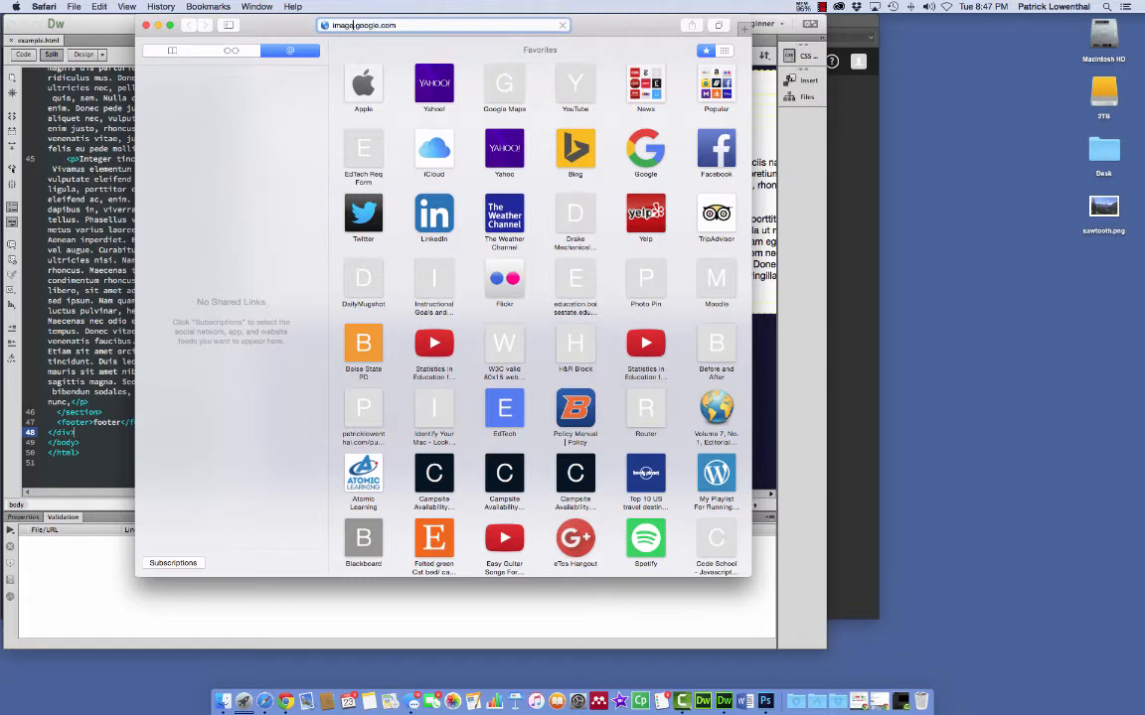
text(s)
key(Return)
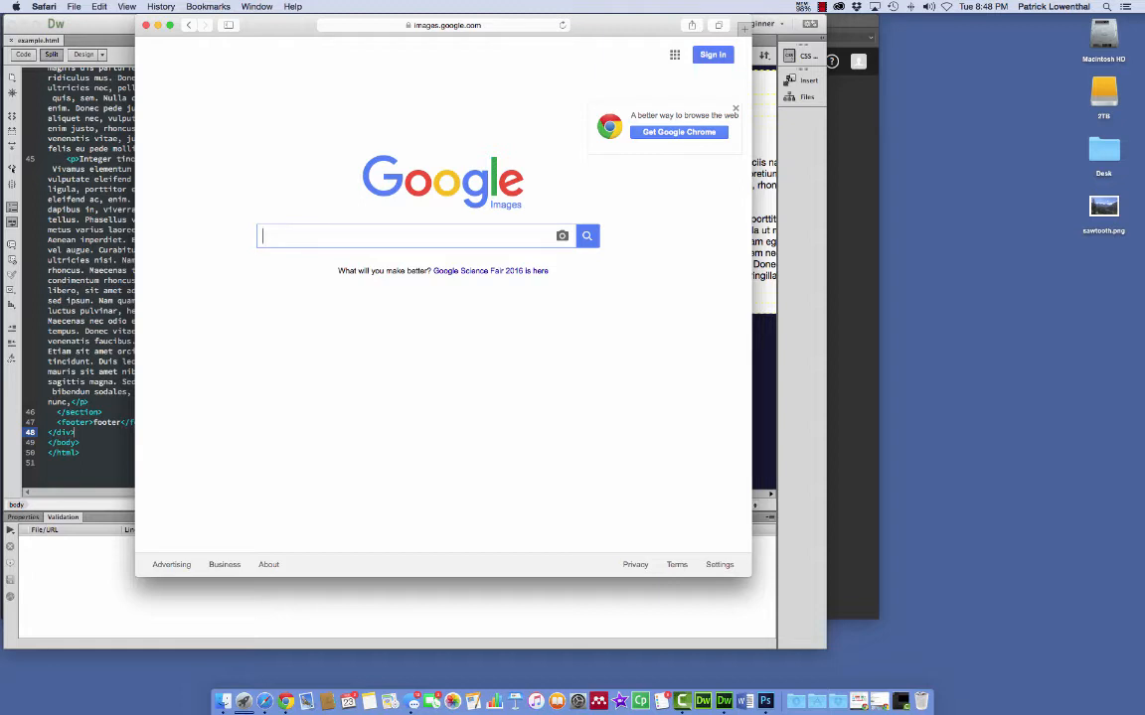
- Open search.creativecommons.org in a new browser tab
key(super+t)
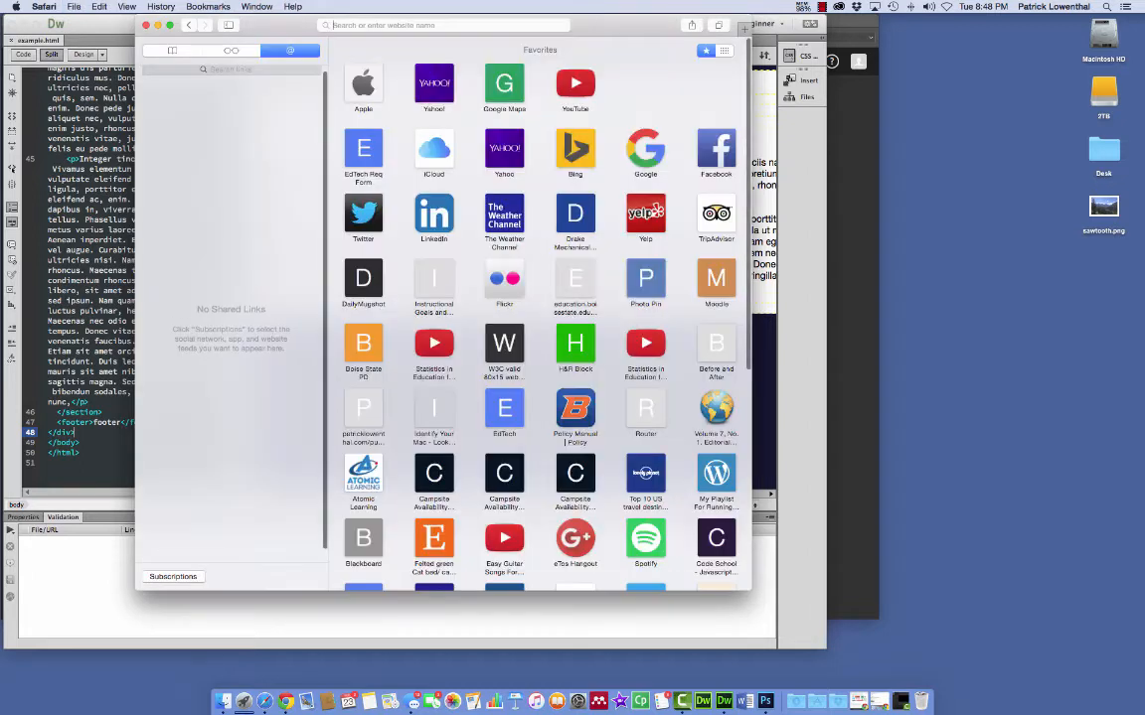
text(search)
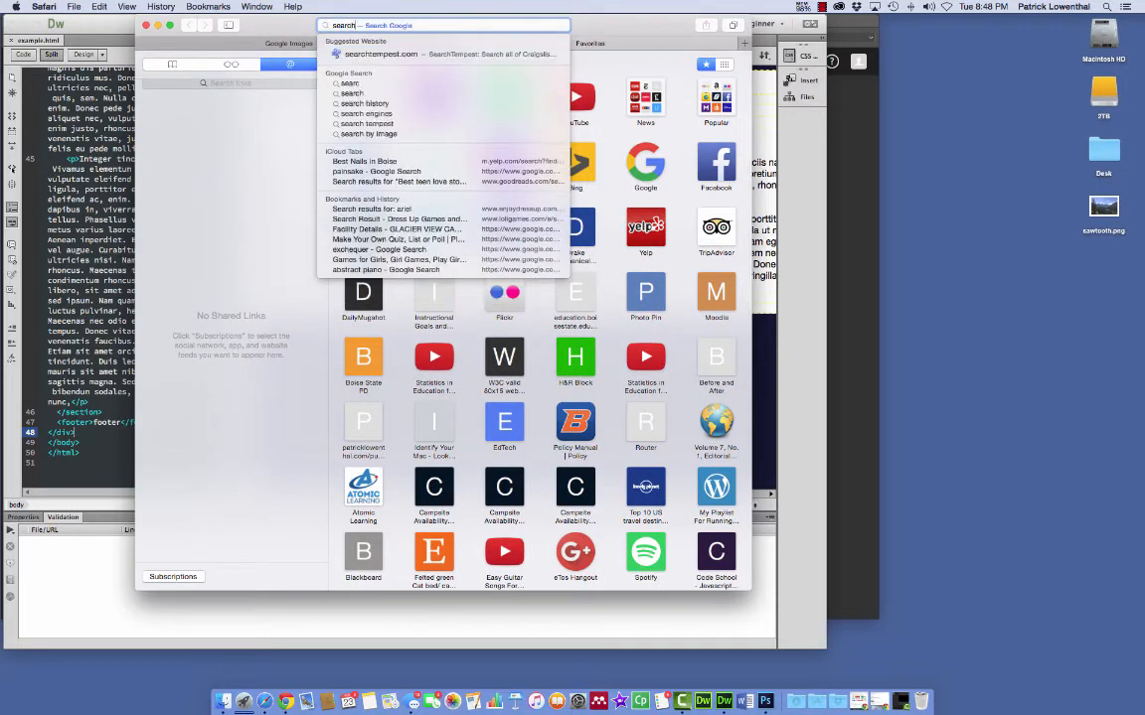
text(.creativeco)
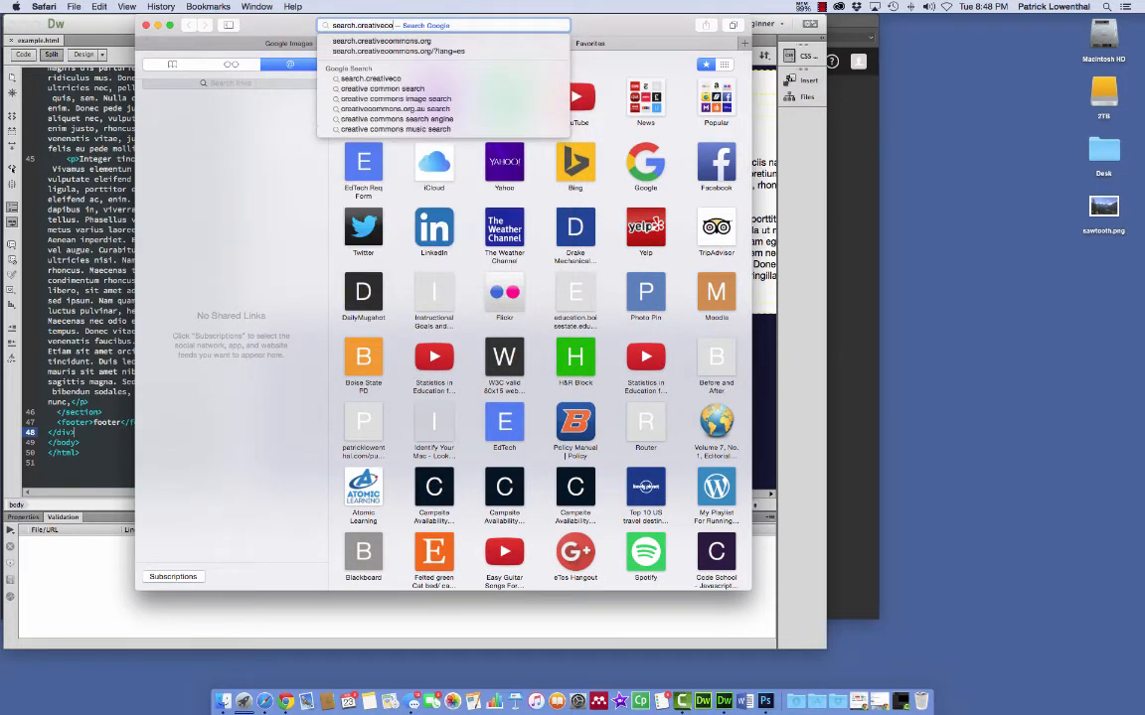
text(mmons.org)
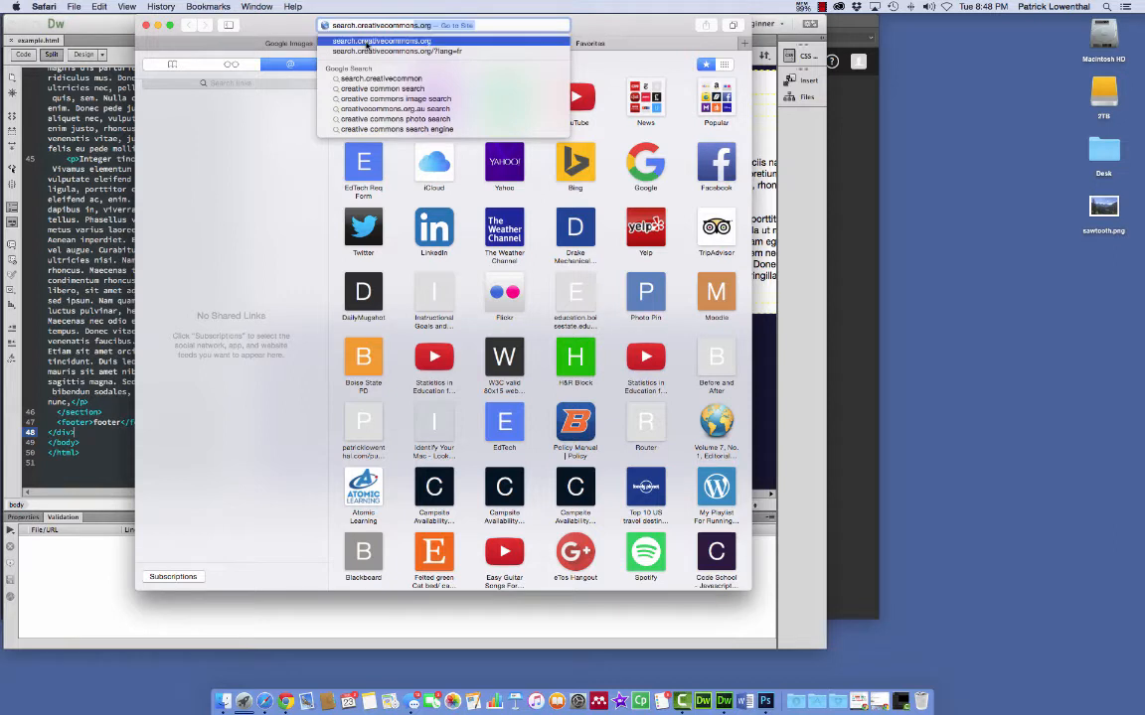
click(364, 41)
- Return to the Google Images page and search it for "mountain"
click(309, 45)
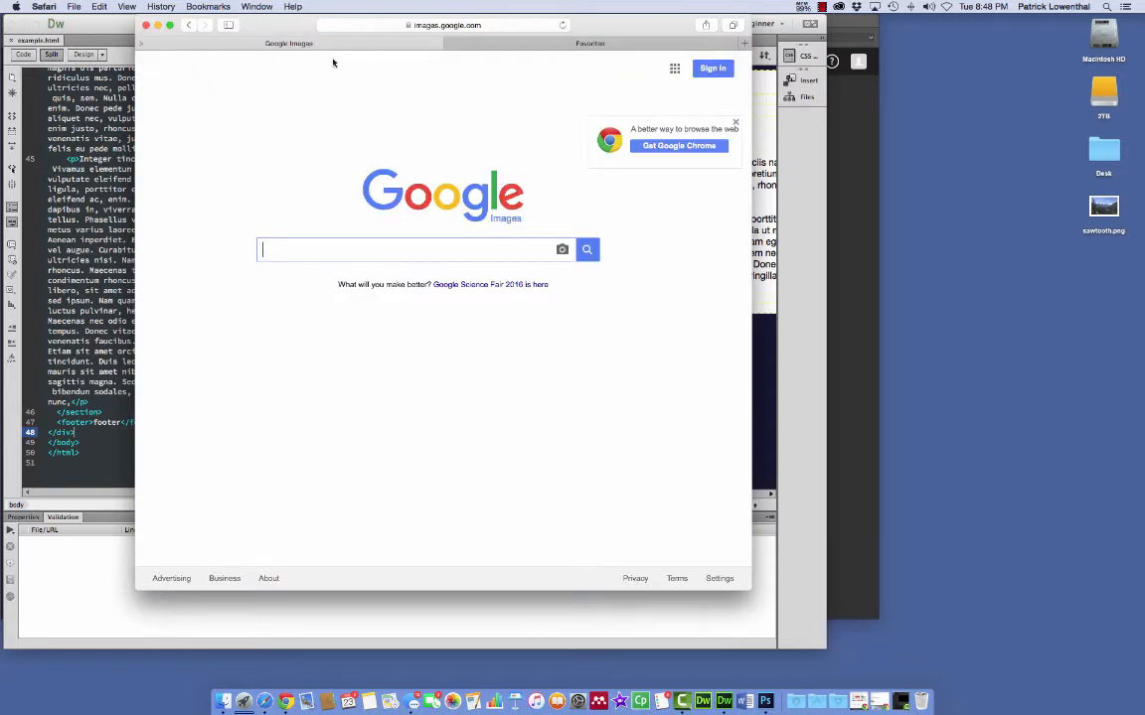
click(535, 248)
text(mountain)
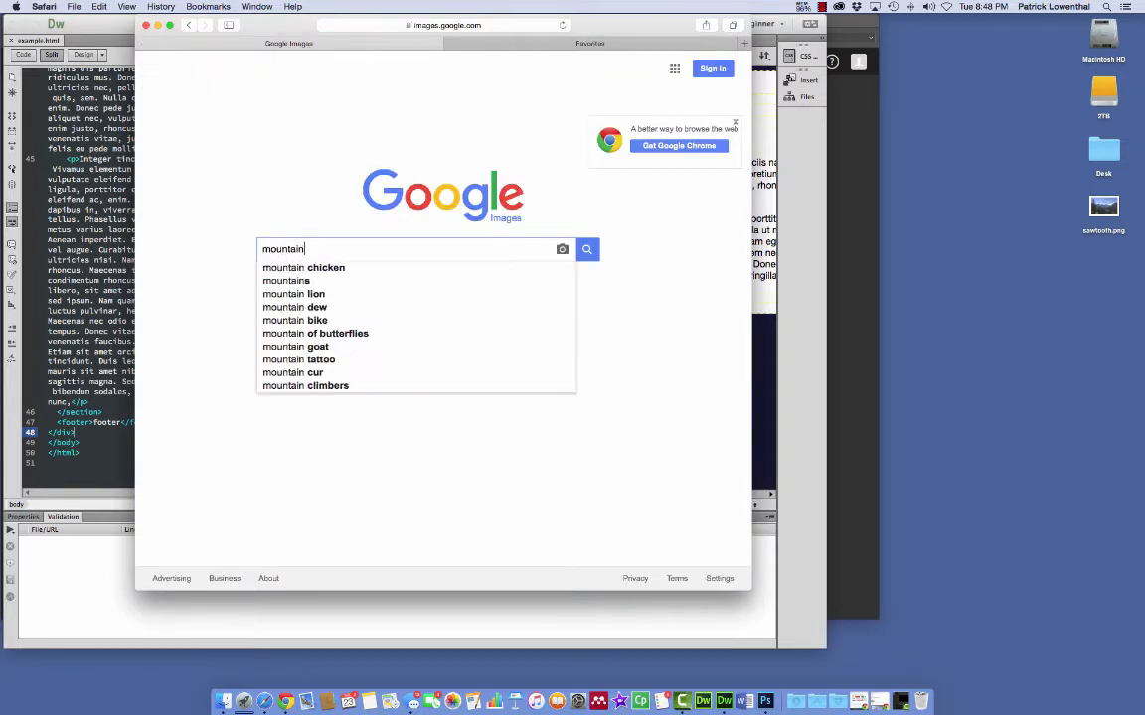
key(Return)
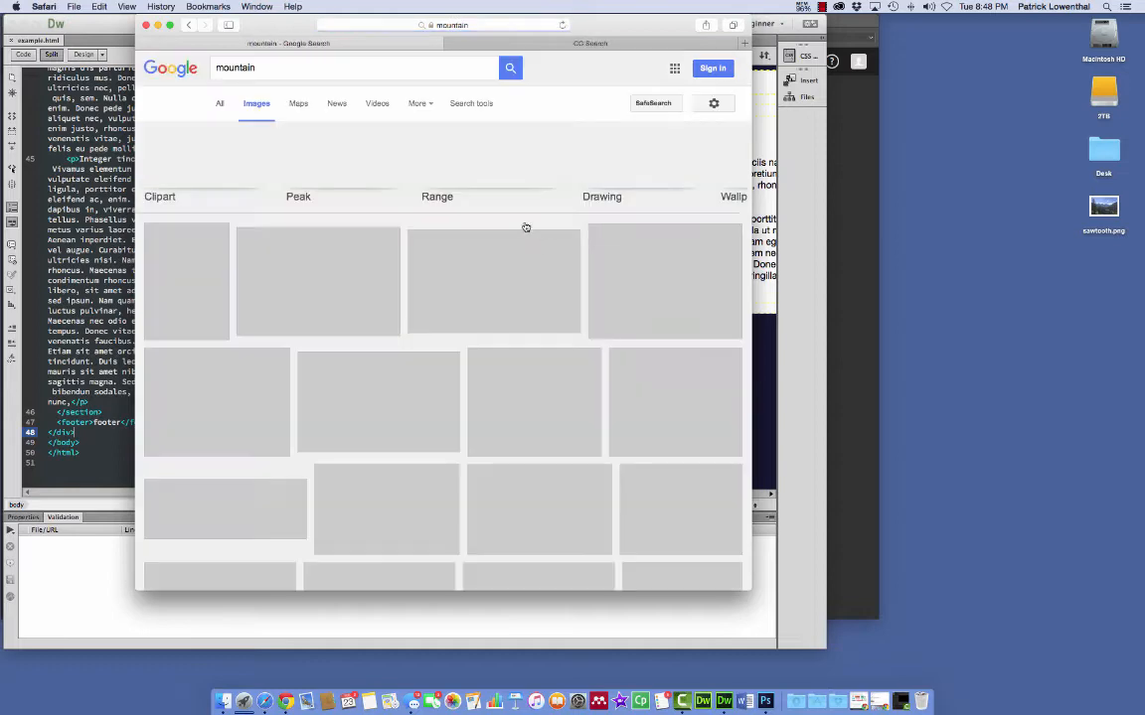
- Filter the mountain image results to usage rights "Labeled for reuse" and size Large
click(484, 110)
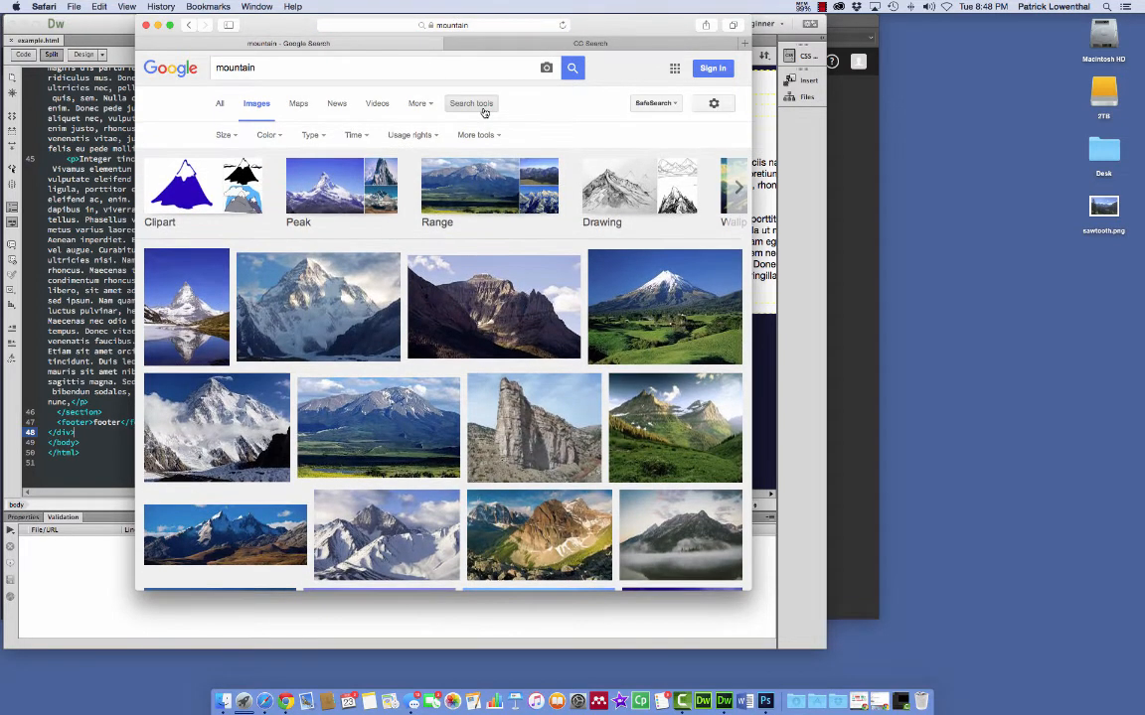
click(430, 136)
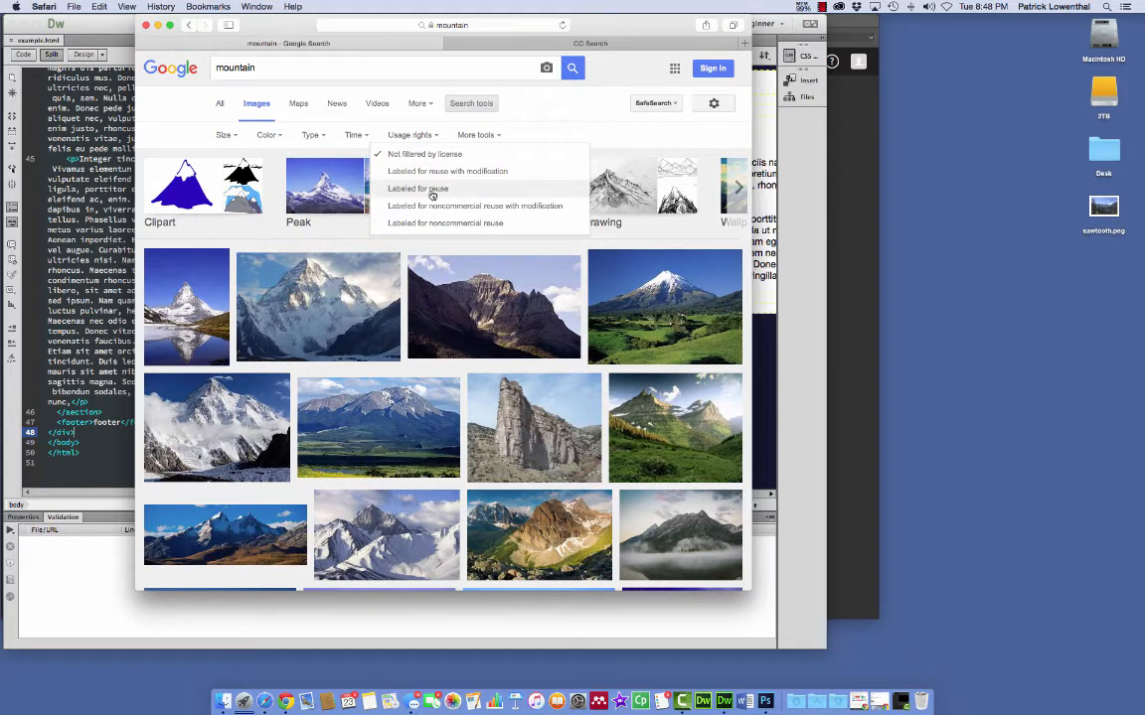
click(431, 190)
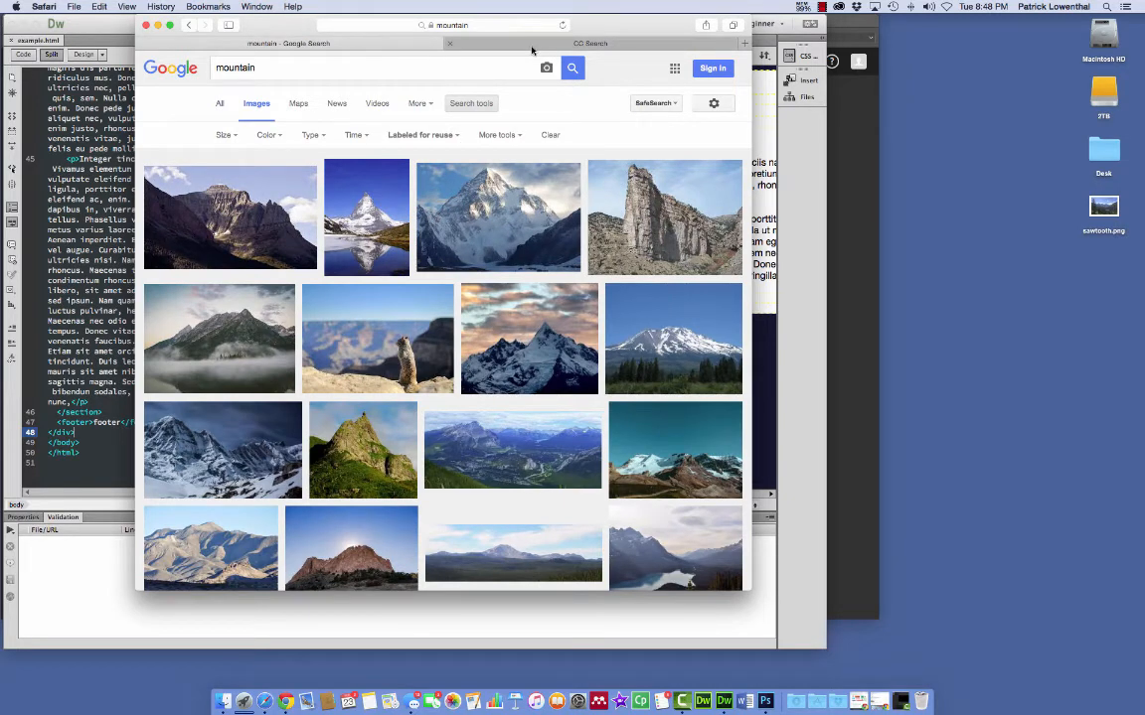
click(231, 140)
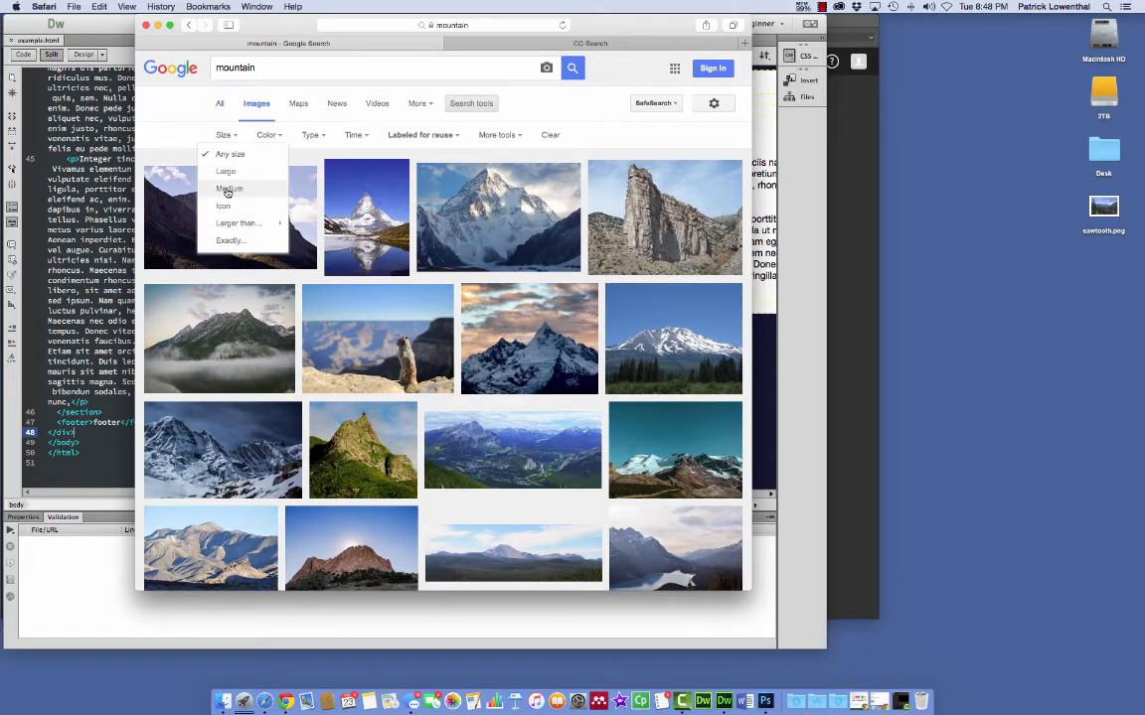
click(227, 171)
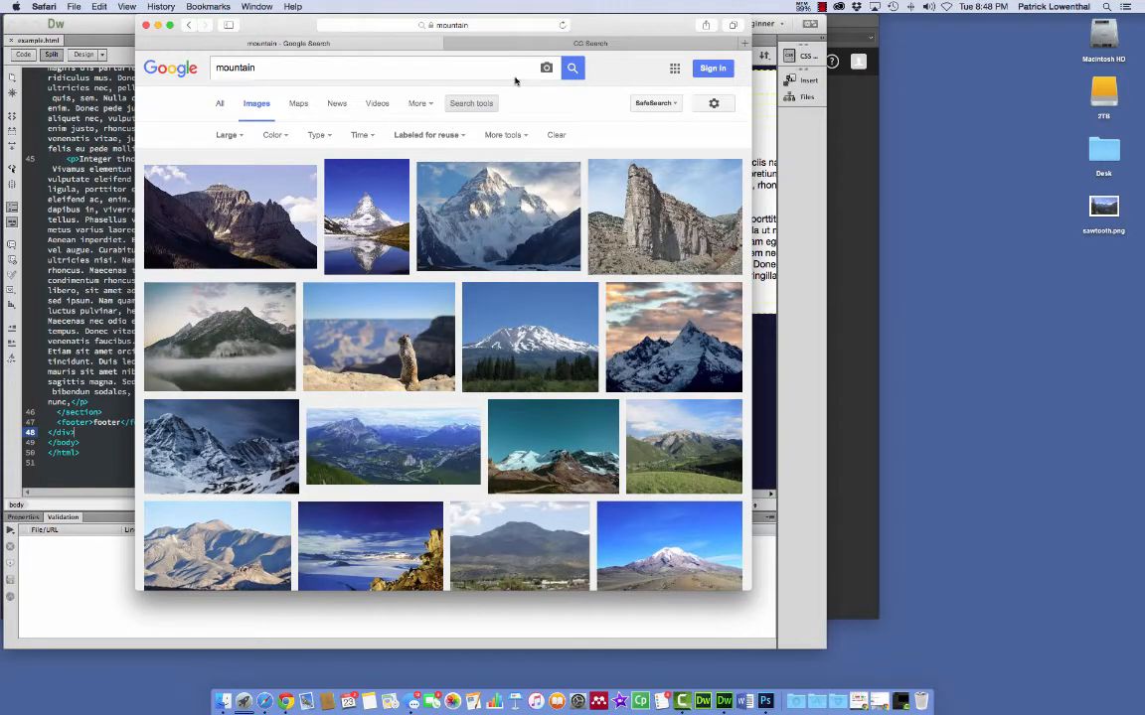
- Search for "mountain" on the Creative Commons search page using Flickr as the source
click(540, 44)
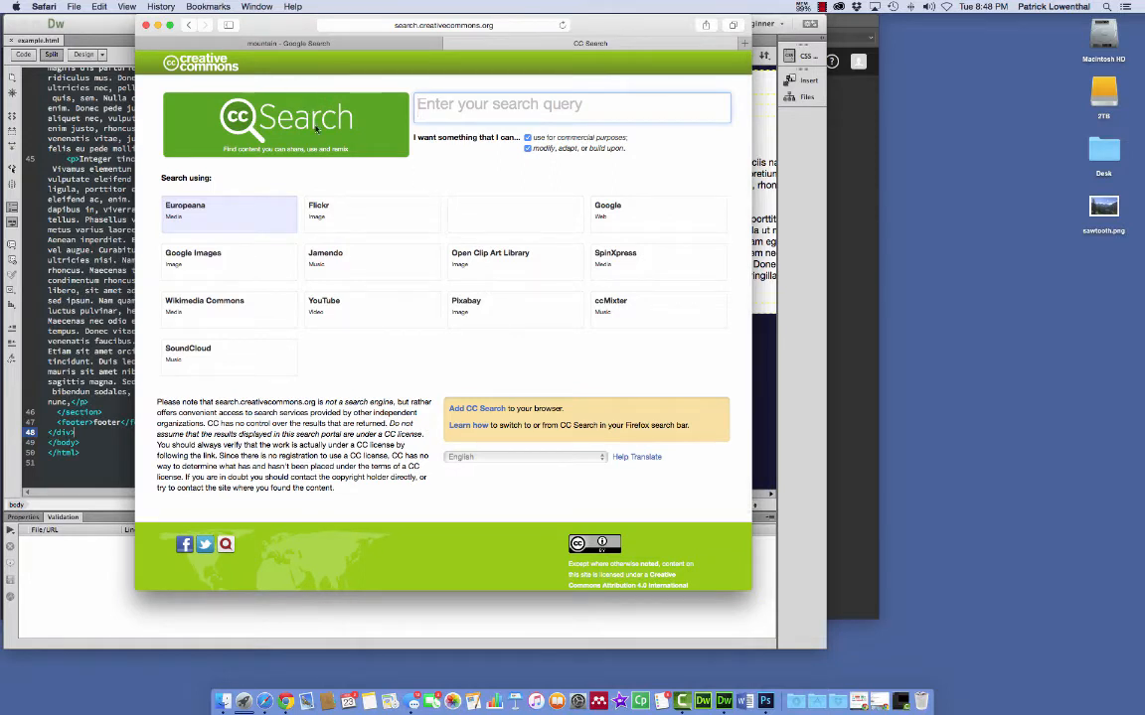
text(mountain)
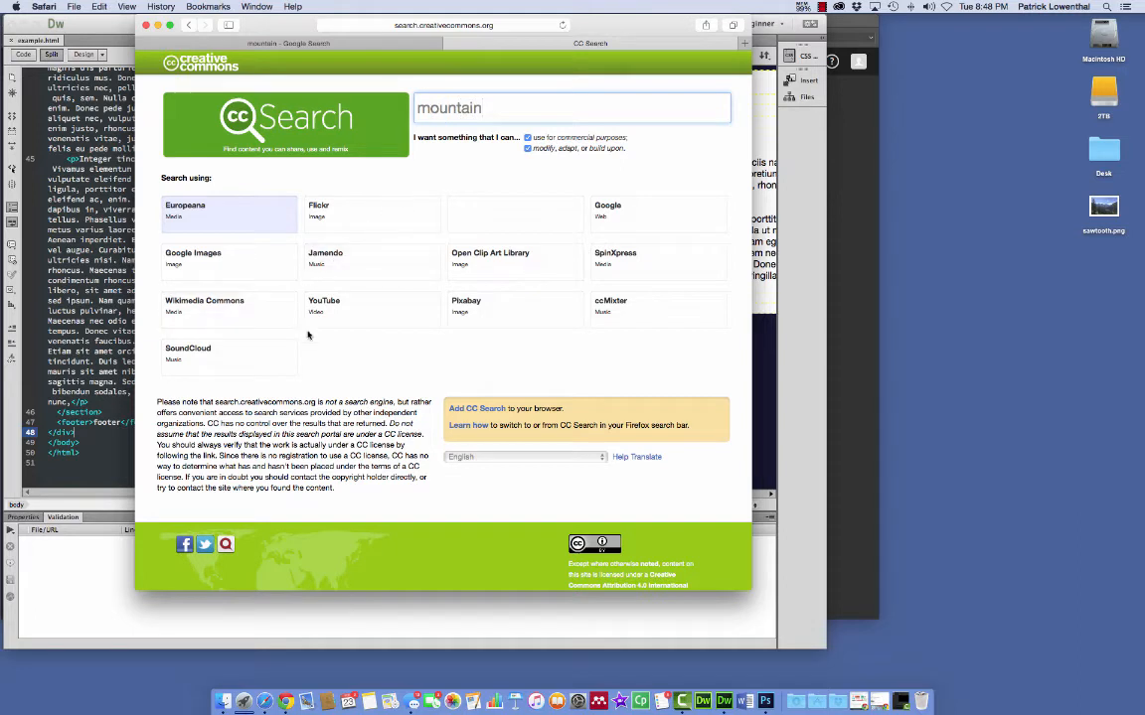
click(346, 219)
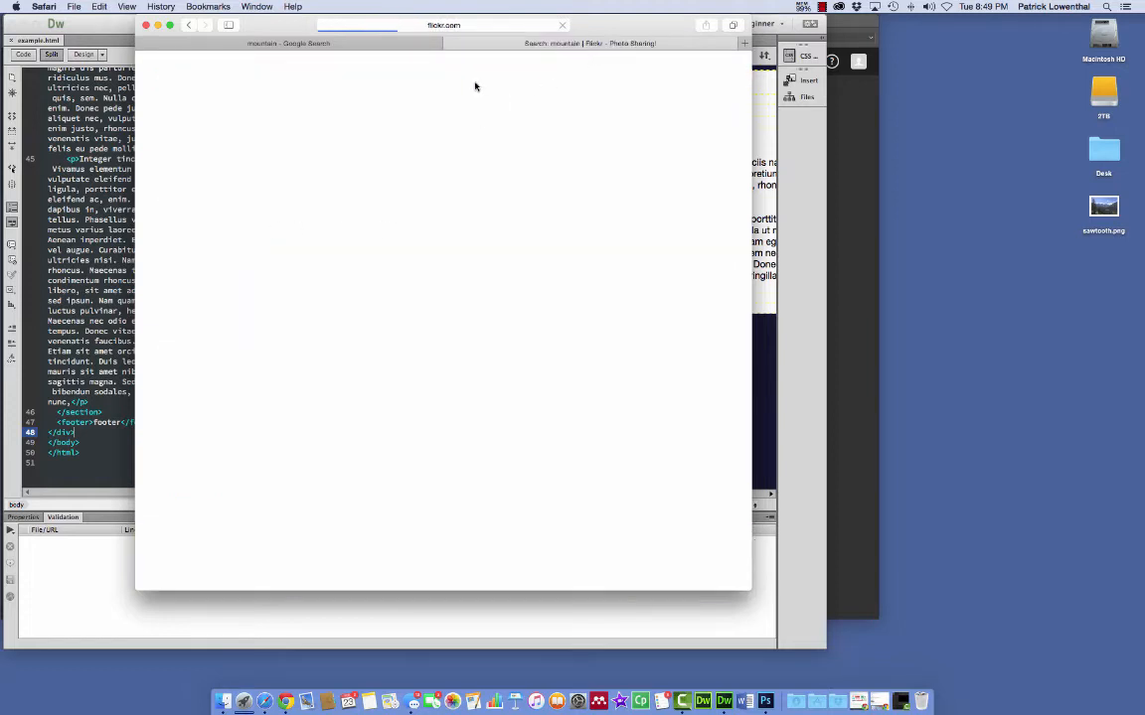
- Open the full-size version of the squirrel-at-the-canyon photo from the Google Images results
click(386, 45)
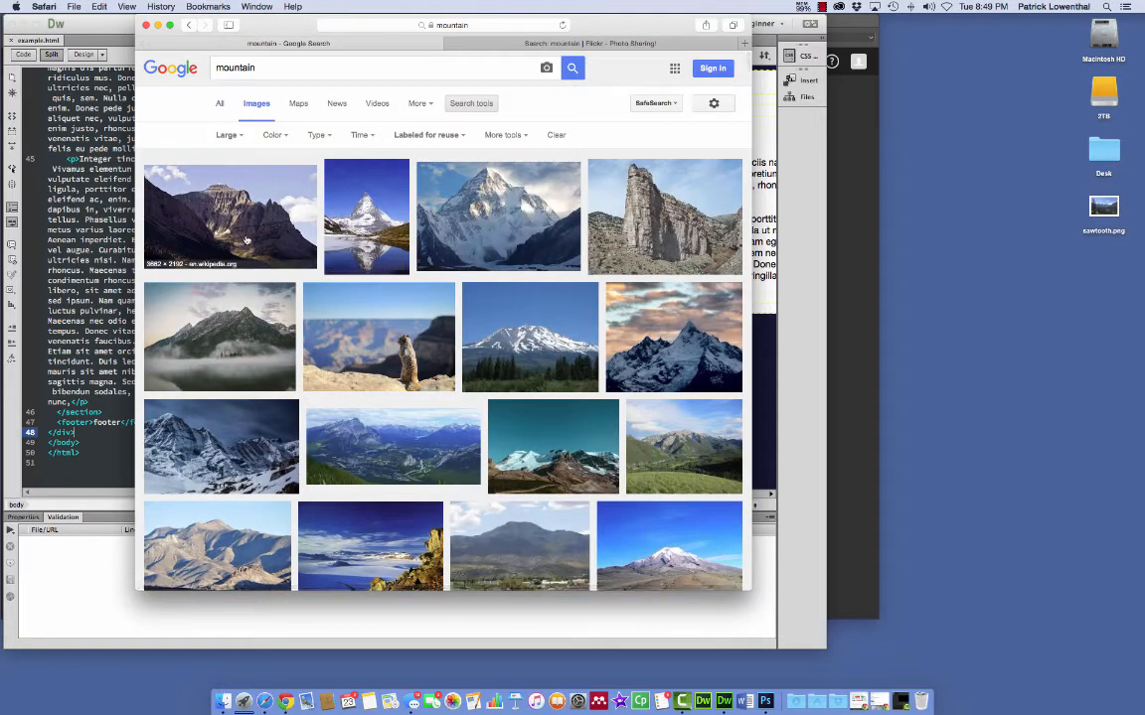
click(424, 334)
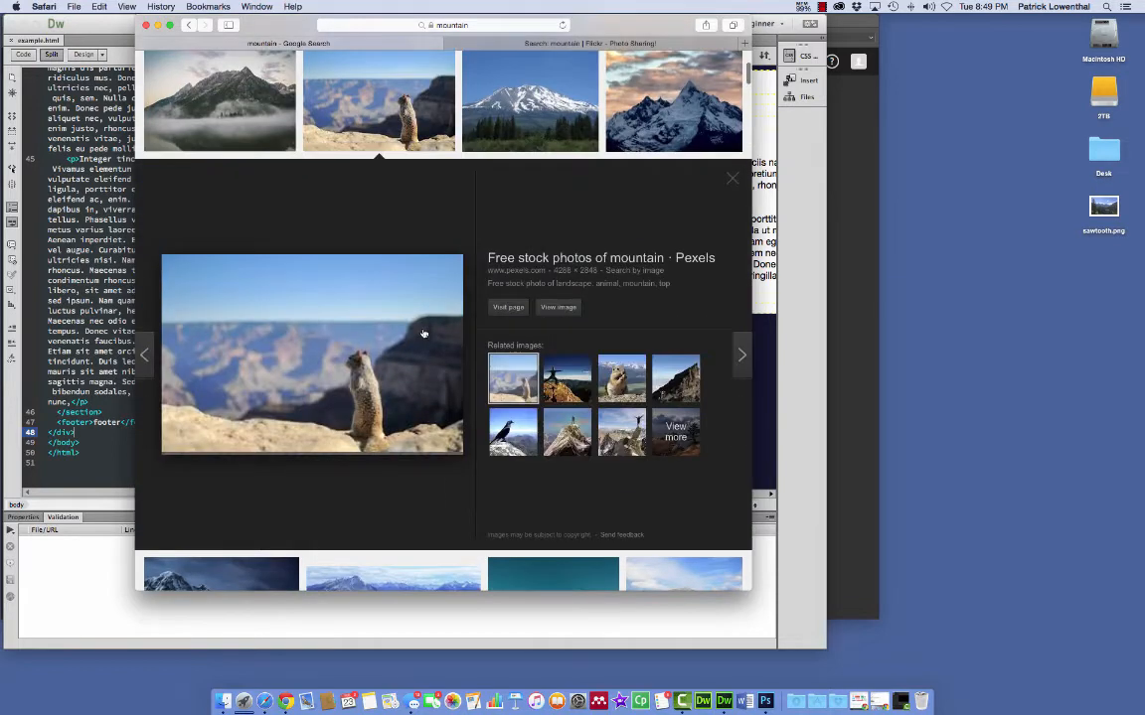
click(553, 311)
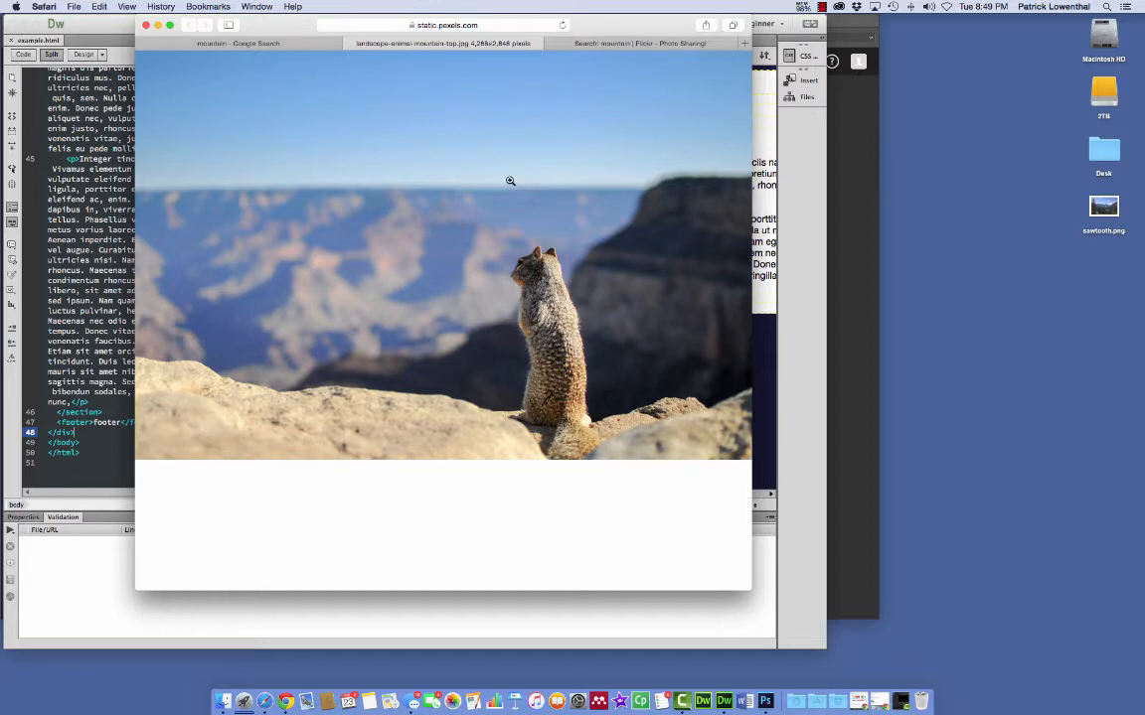
- Save the squirrel photo to the Desktop as landscape-animal-mountain-top.jpg and close the browser window
right_click(509, 181)
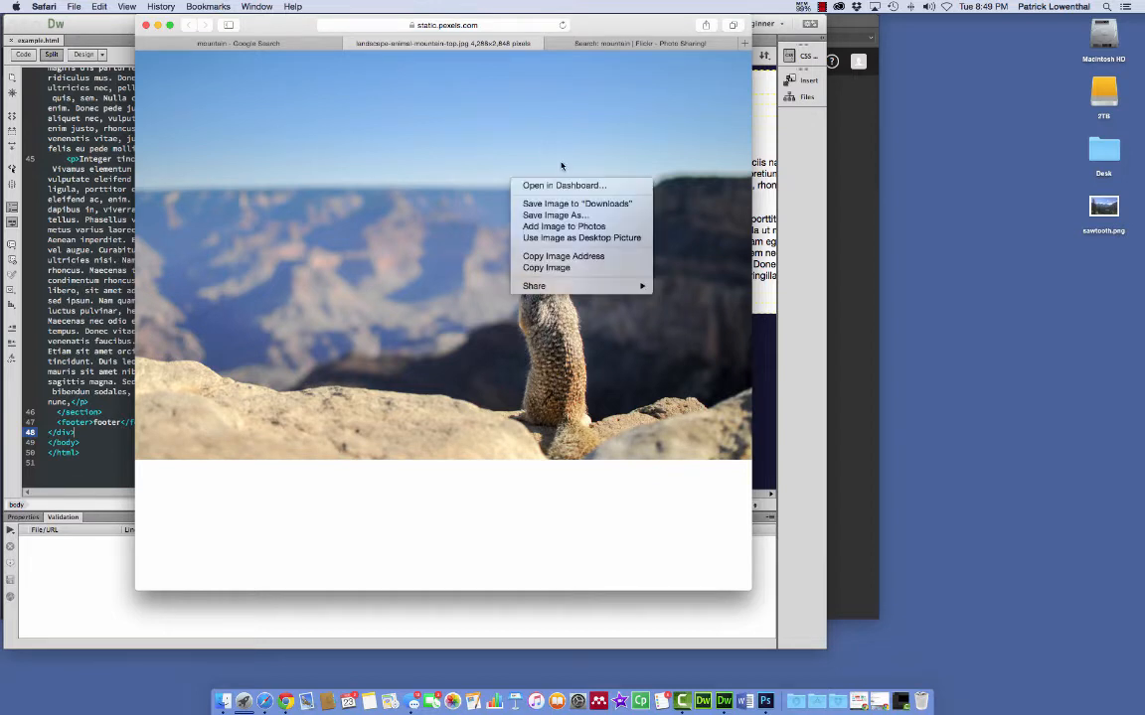
click(559, 214)
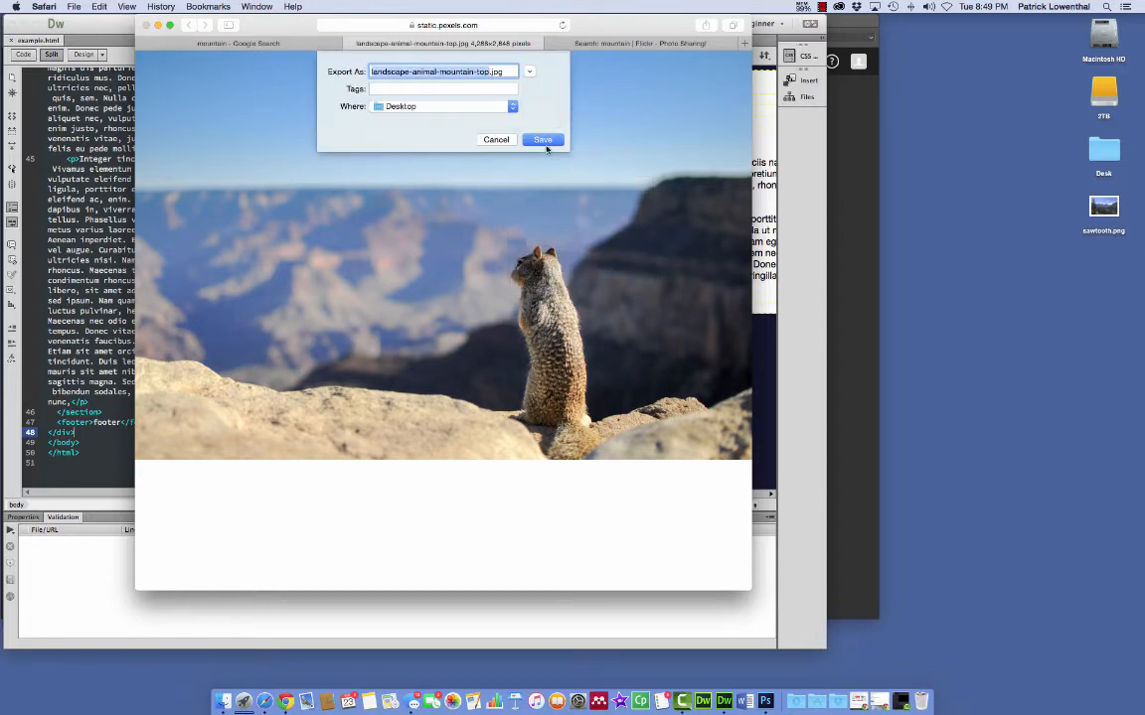
click(542, 143)
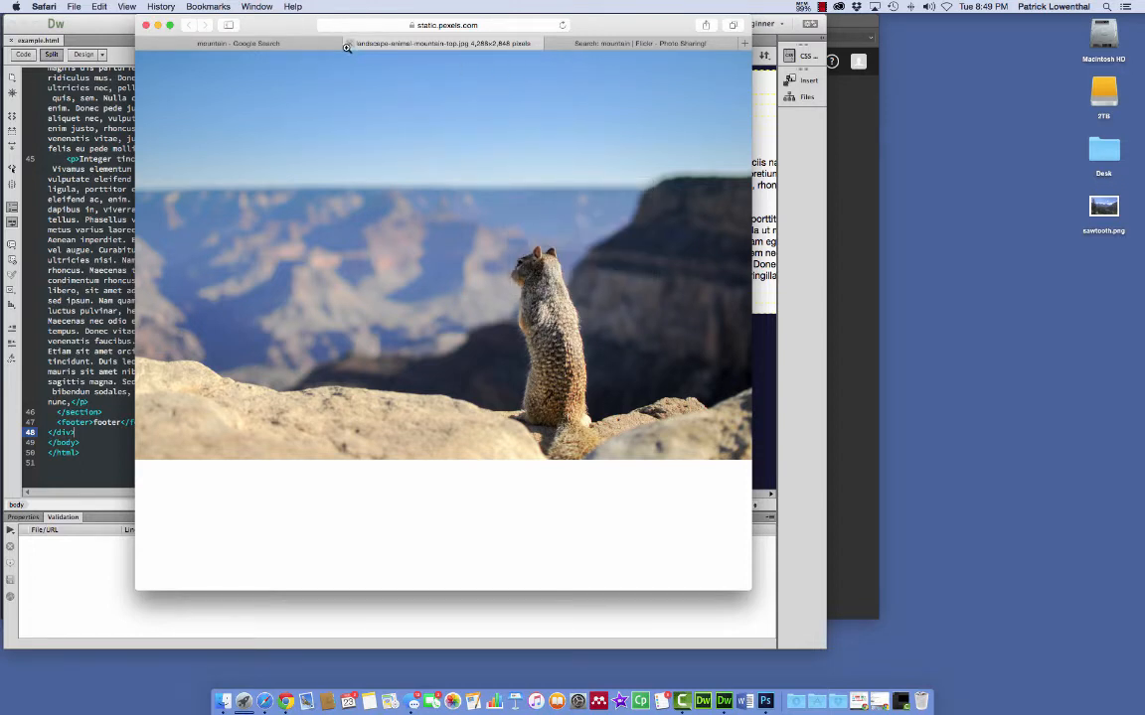
click(145, 25)
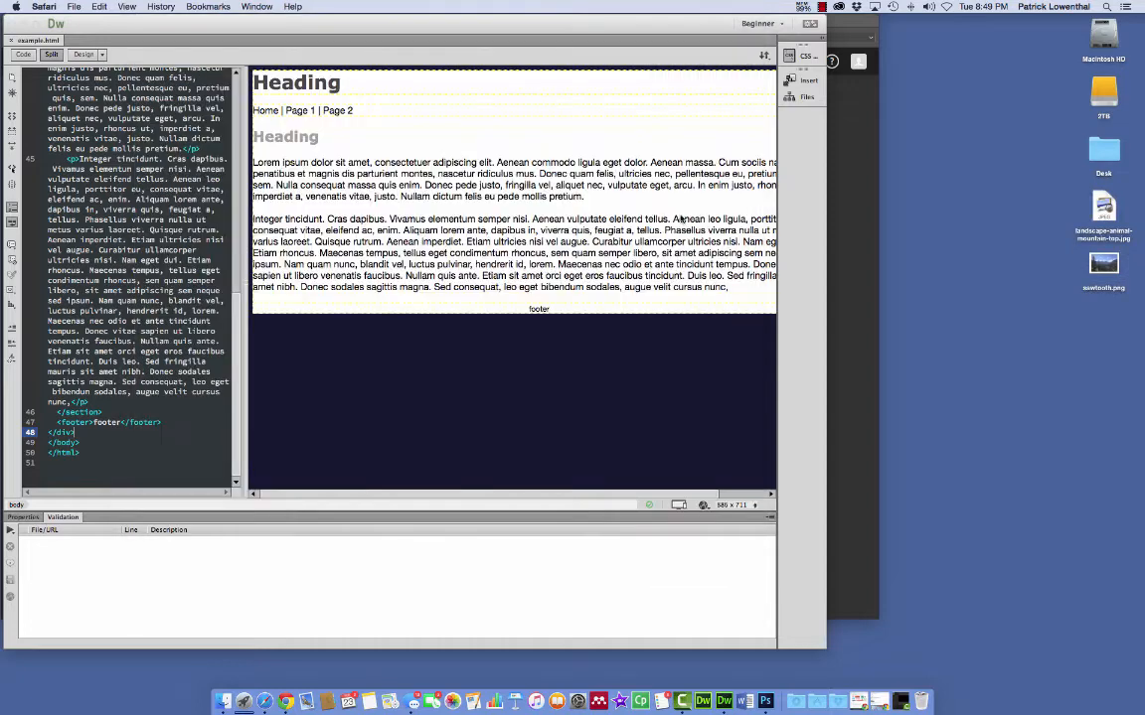
- Switch to Photoshop and start a new document with a width of 960 pixels and a height of 150 pixels
click(854, 280)
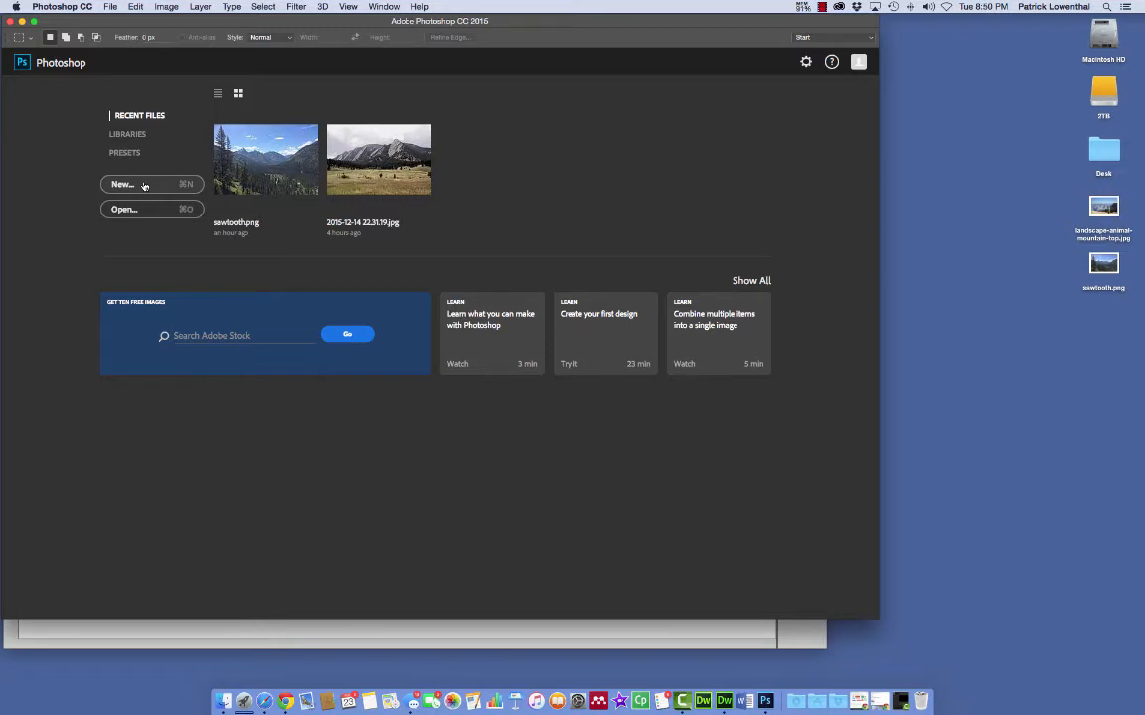
click(143, 184)
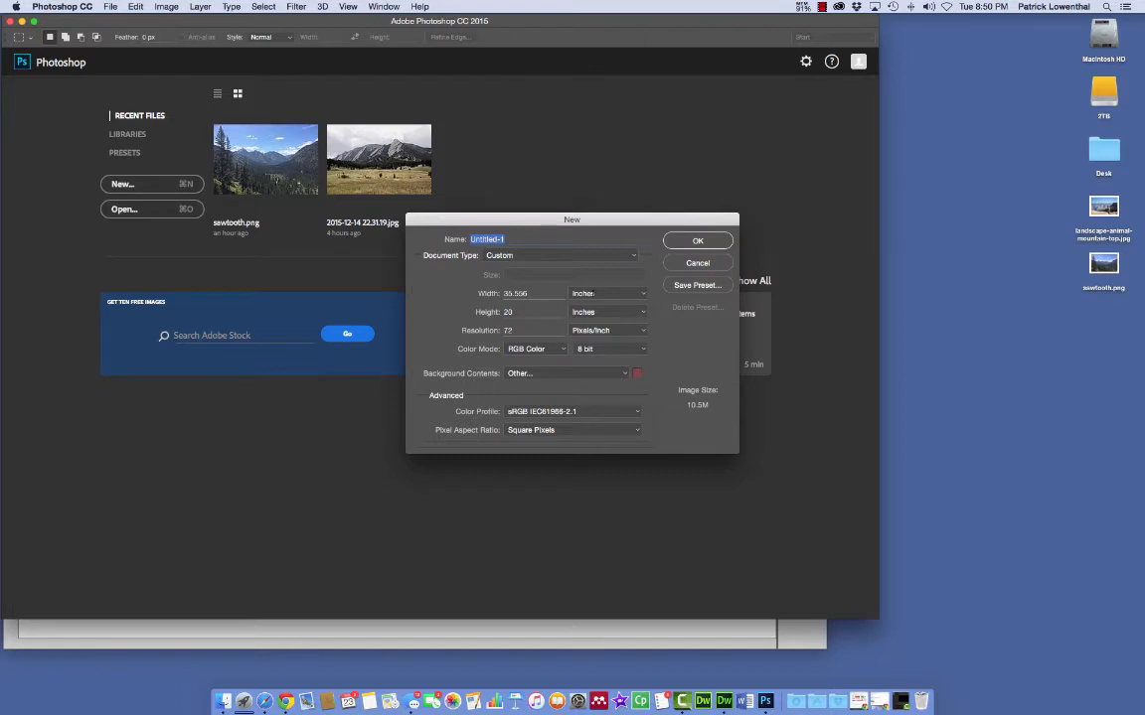
click(603, 298)
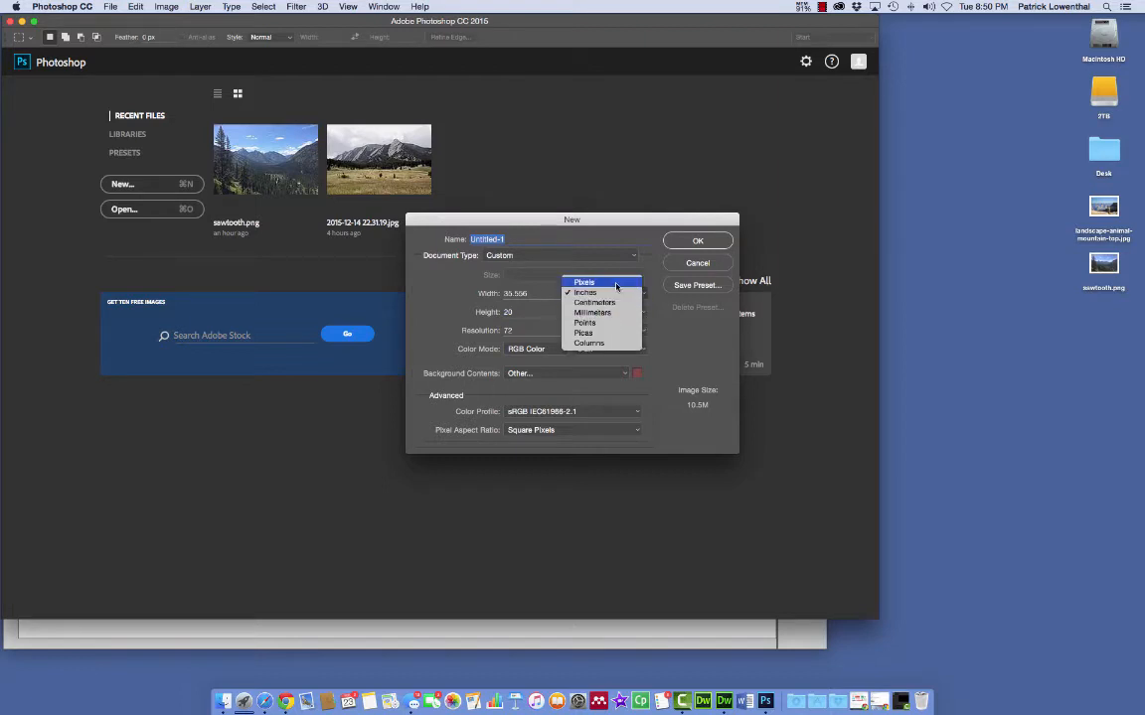
click(572, 257)
click(524, 293)
drag(525, 294, 500, 295)
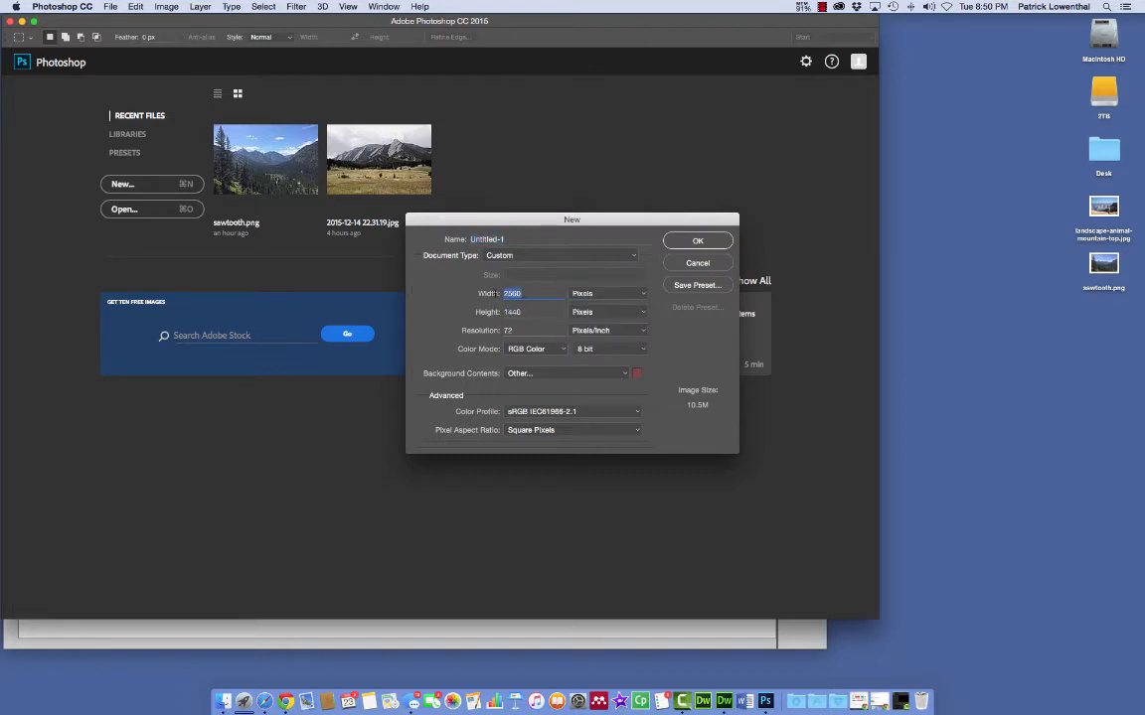
text(960)
key(Tab)
text(150)
- Set the new document's background contents to Transparent, name it mountain-banner-image, and create it
click(625, 376)
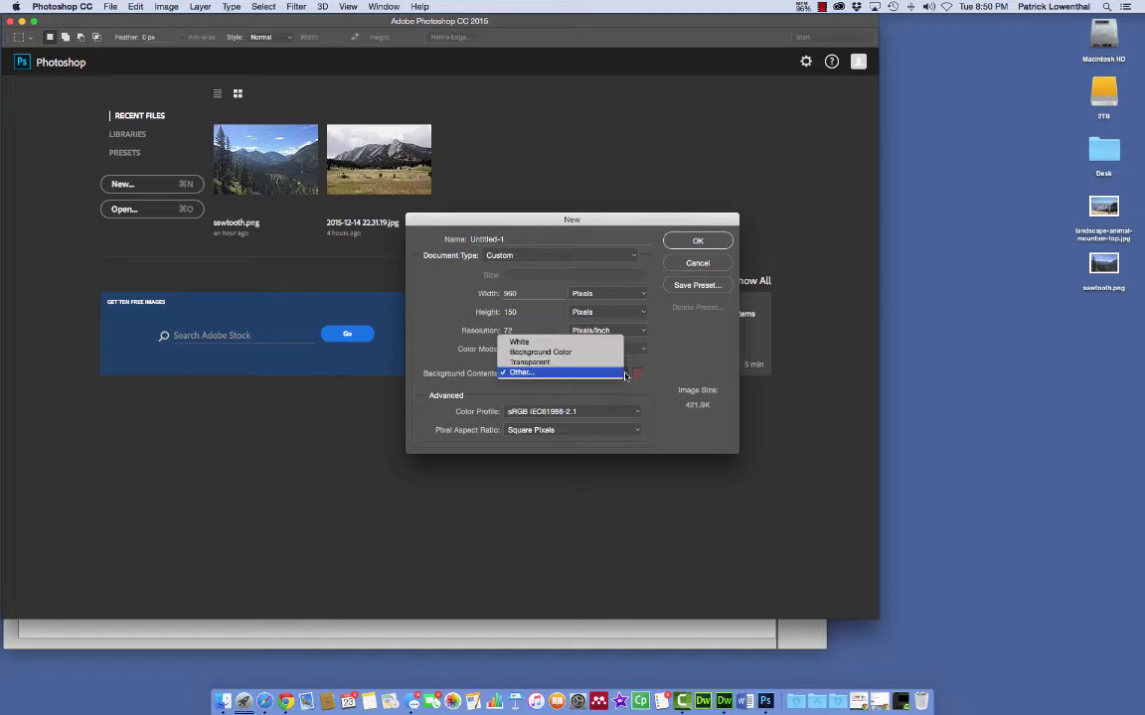
click(577, 363)
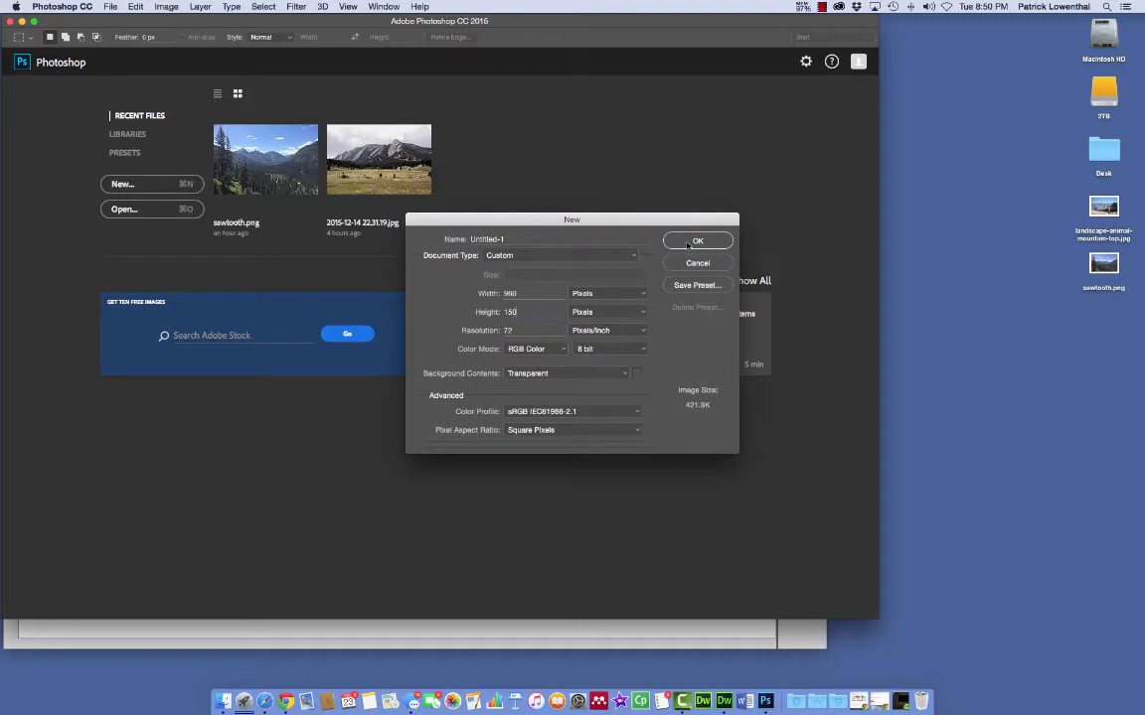
drag(470, 240, 505, 240)
text(mountain-banner-image)
key(Return)
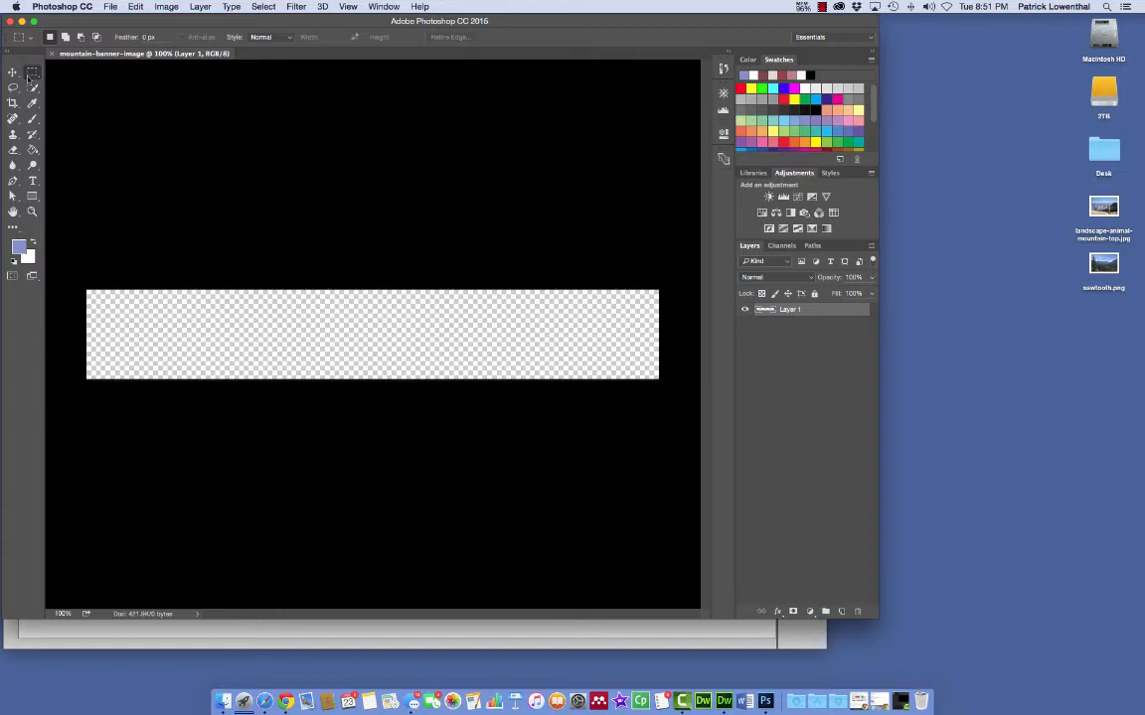
click(7, 53)
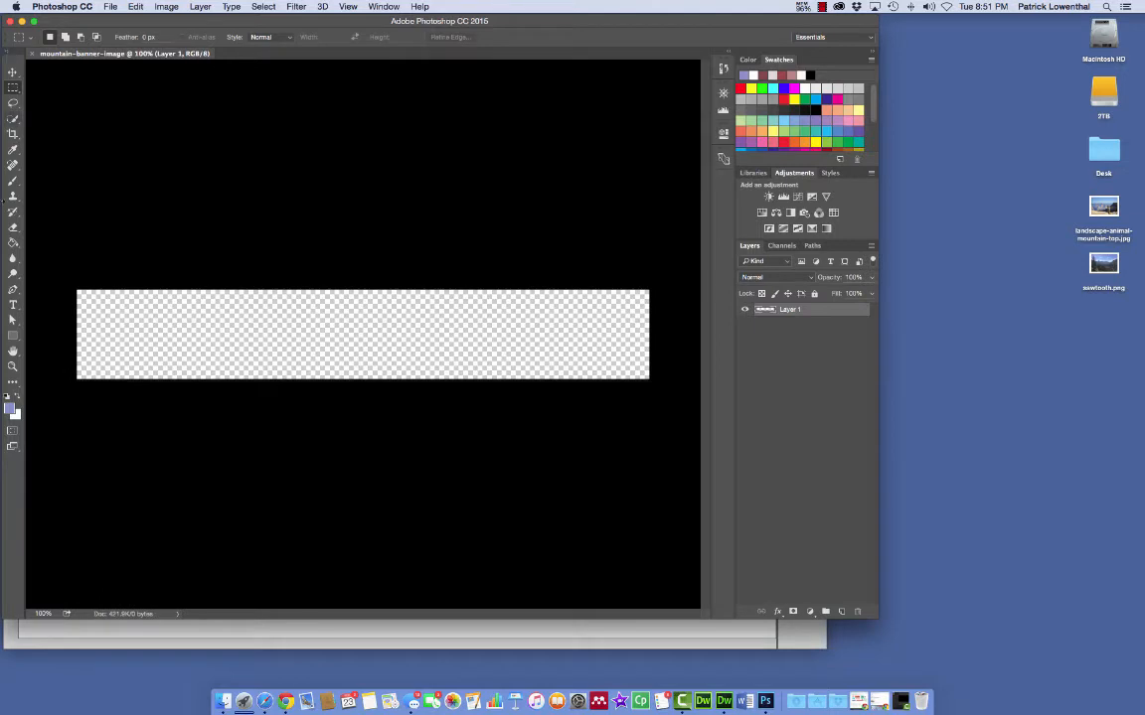
click(8, 48)
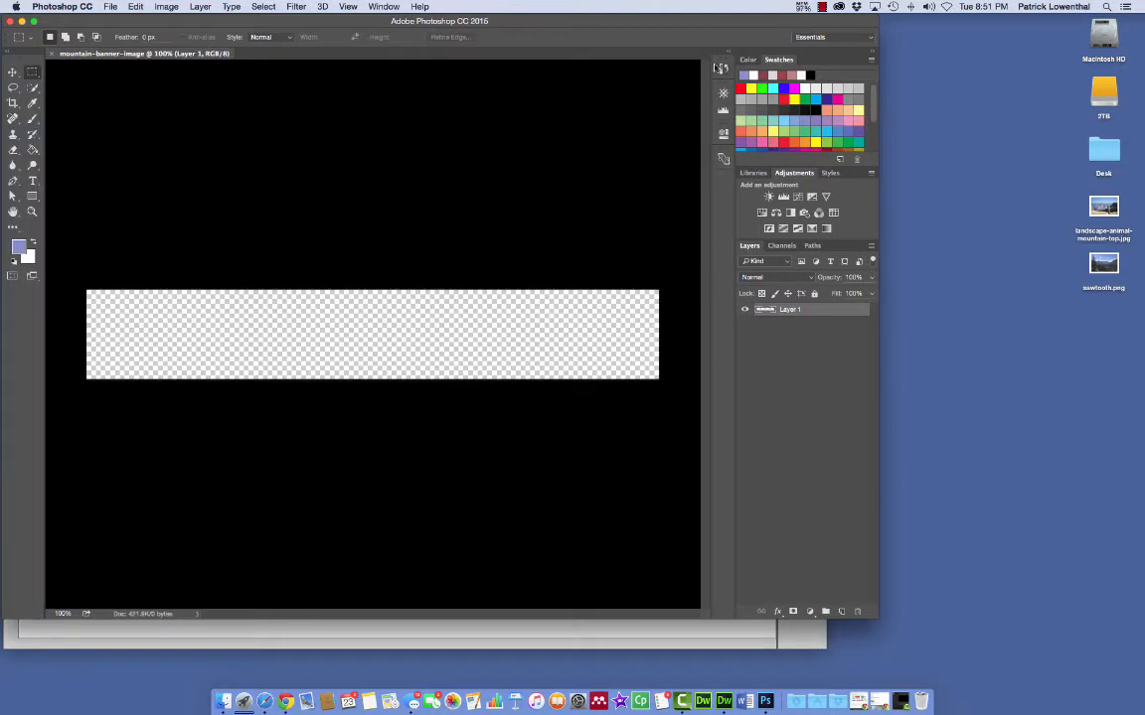
click(380, 7)
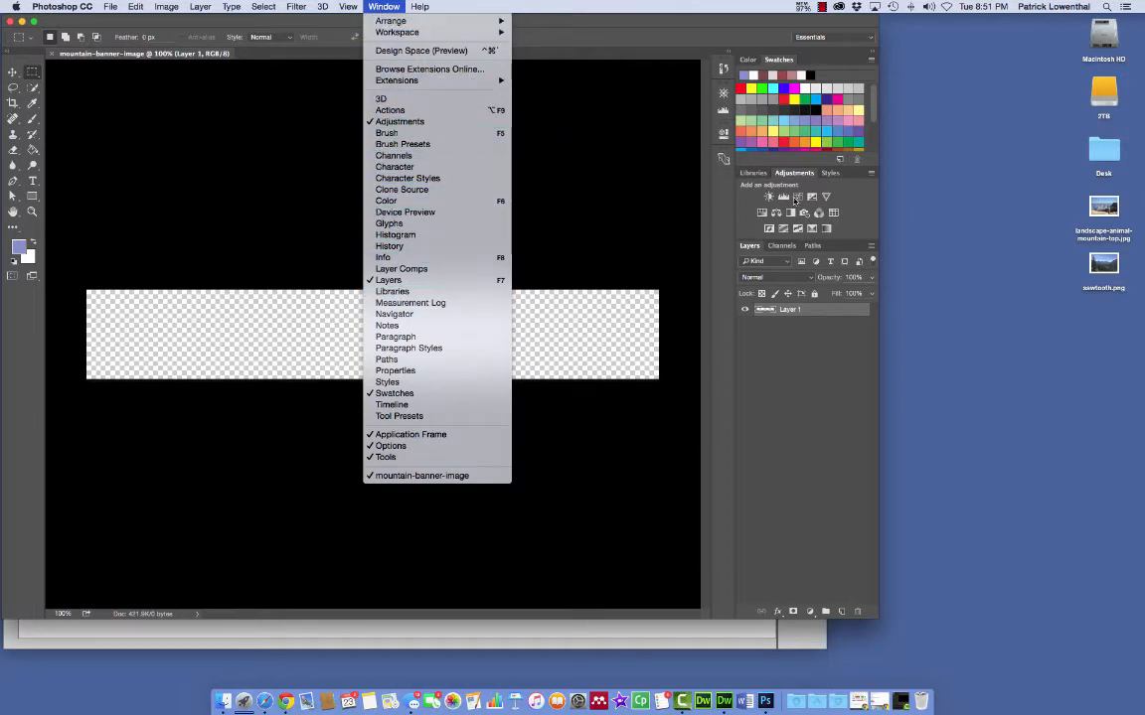
click(793, 364)
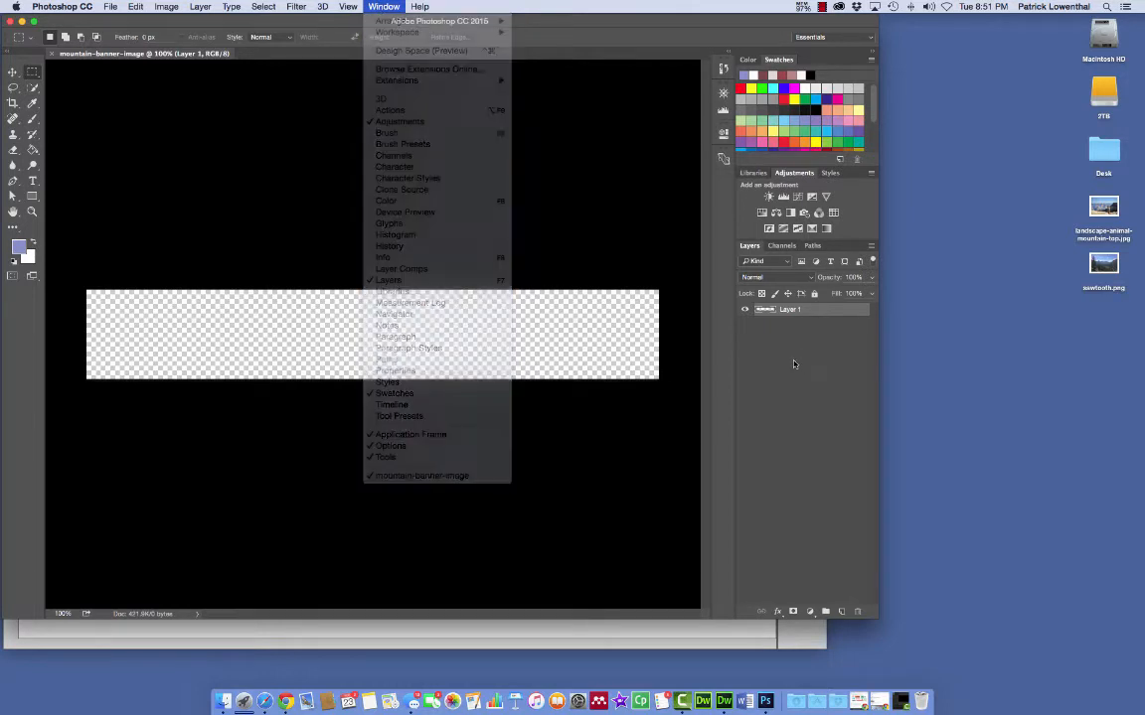
click(728, 53)
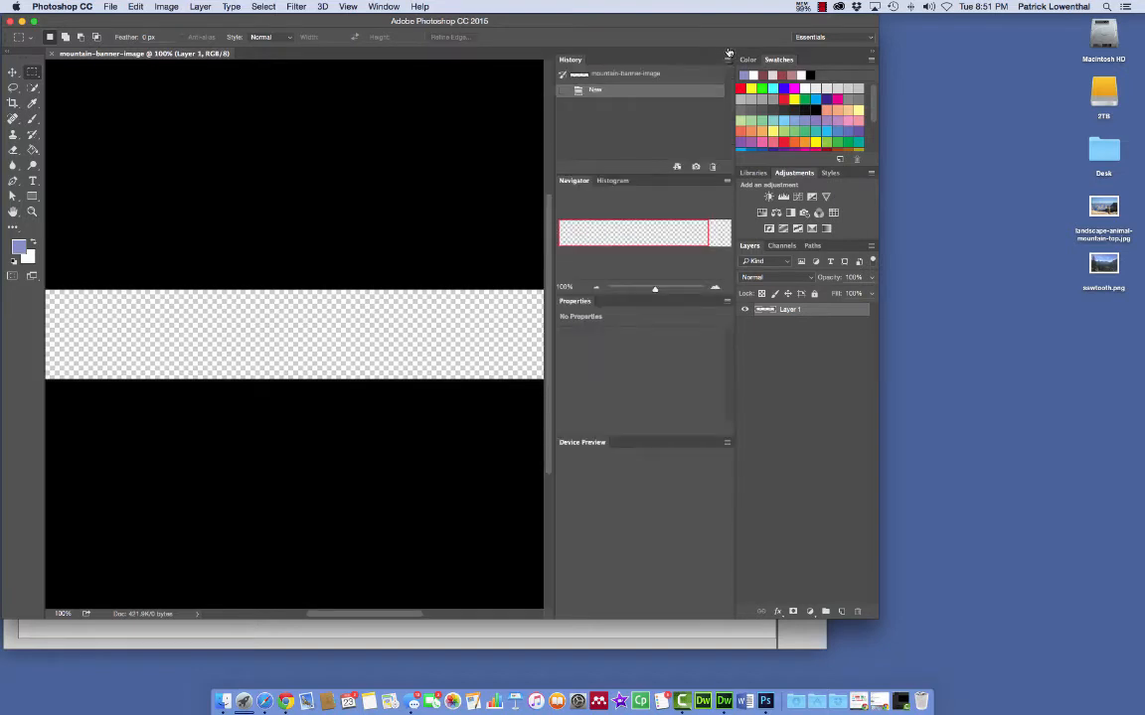
click(728, 51)
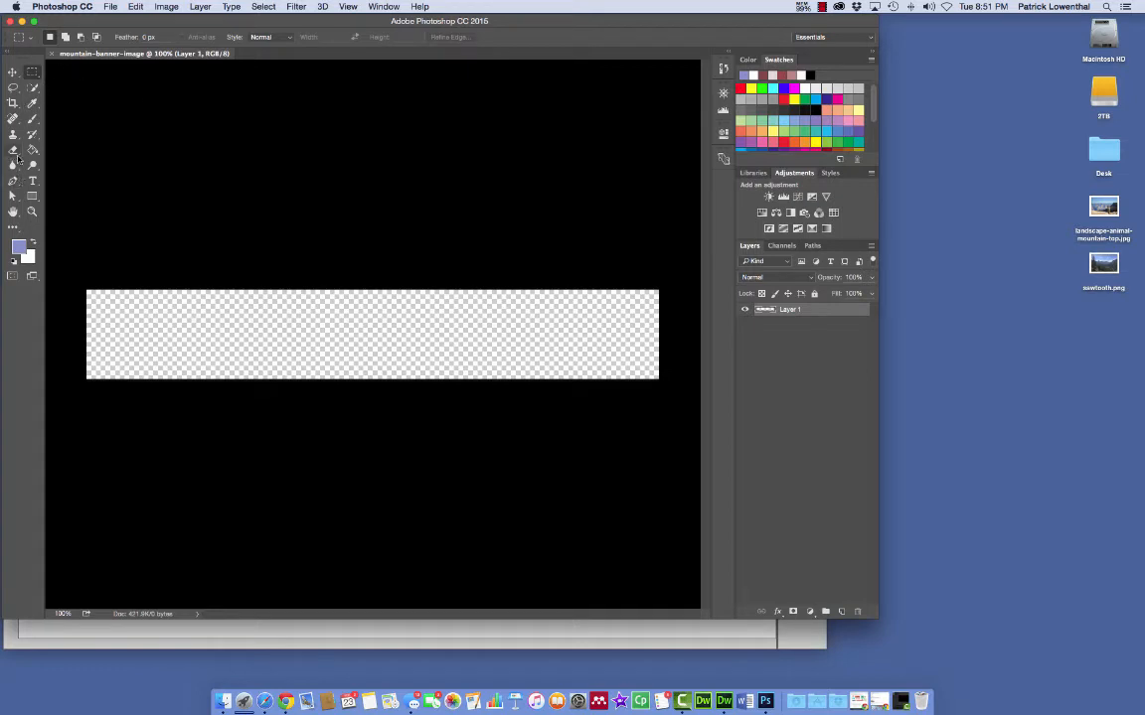
click(12, 102)
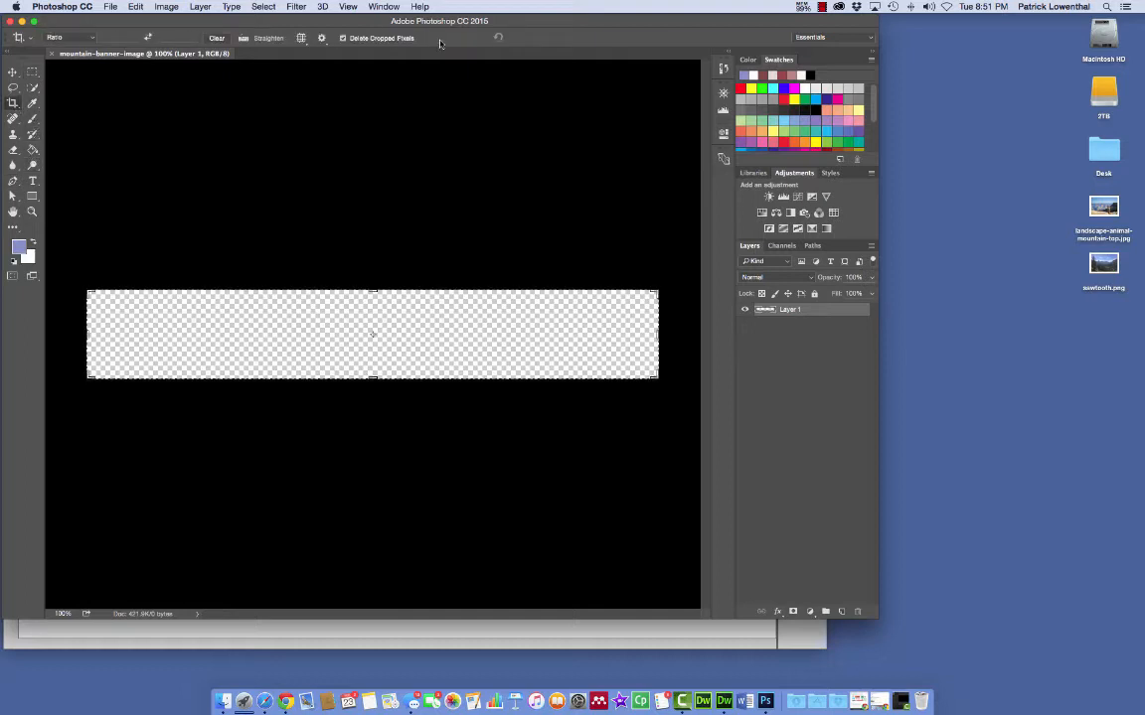
click(13, 149)
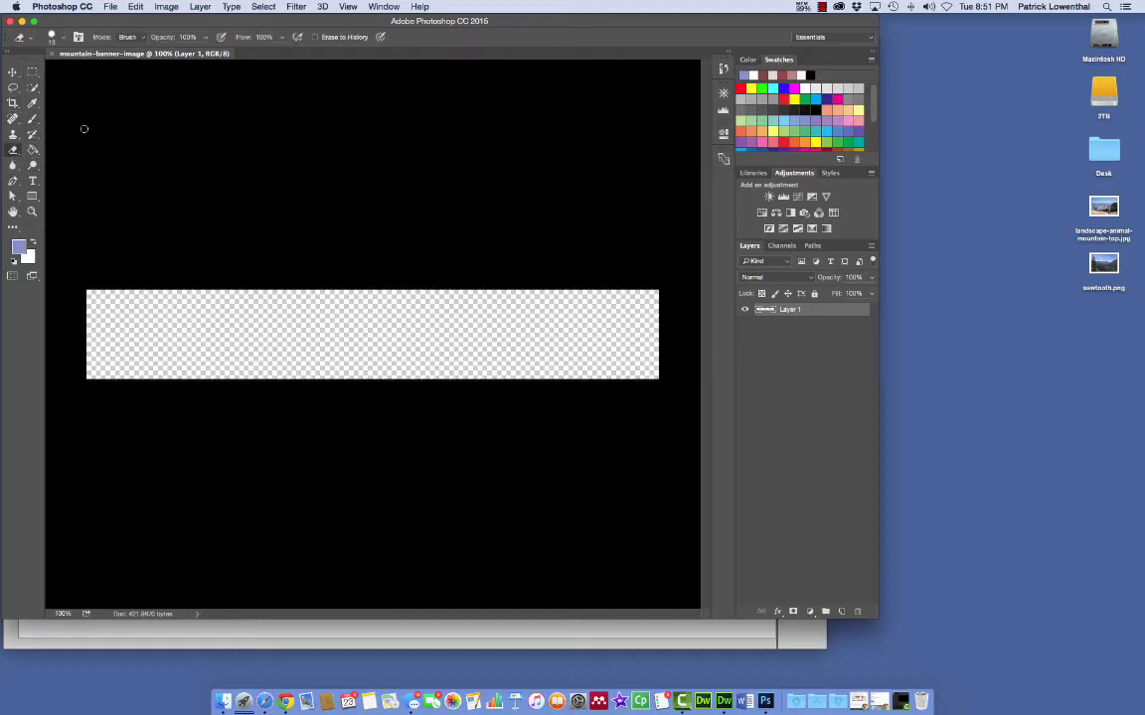
click(14, 148)
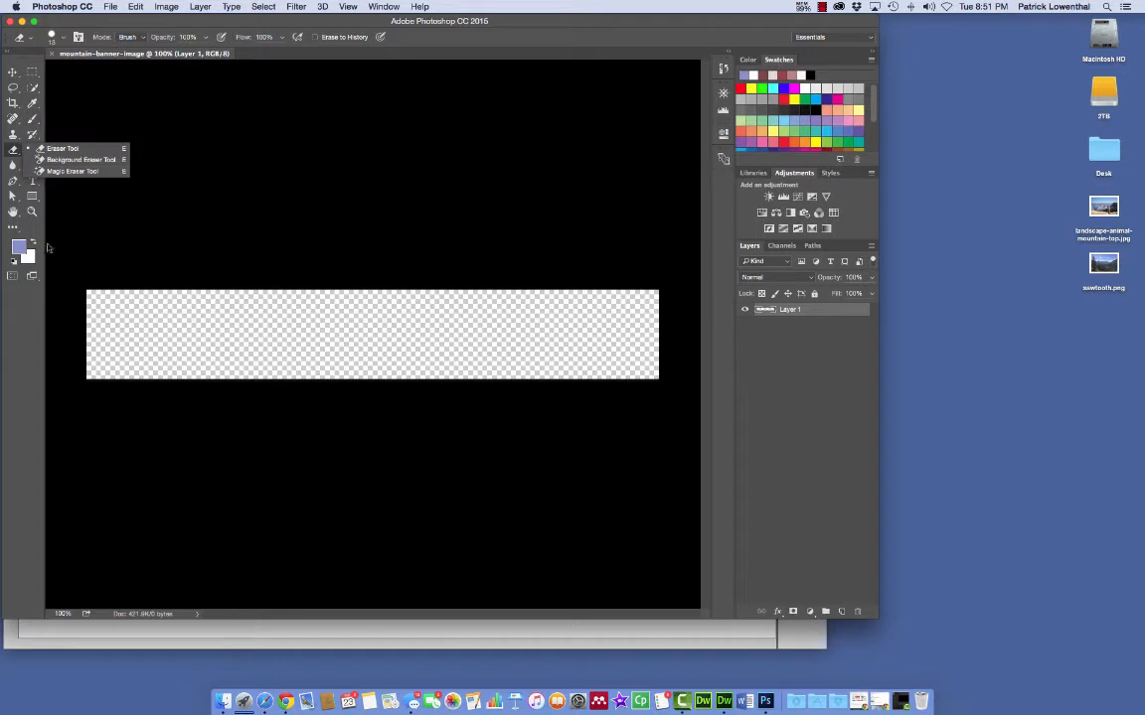
- Place sawtooth.png from the Desktop into the banner document as an embedded image
click(13, 73)
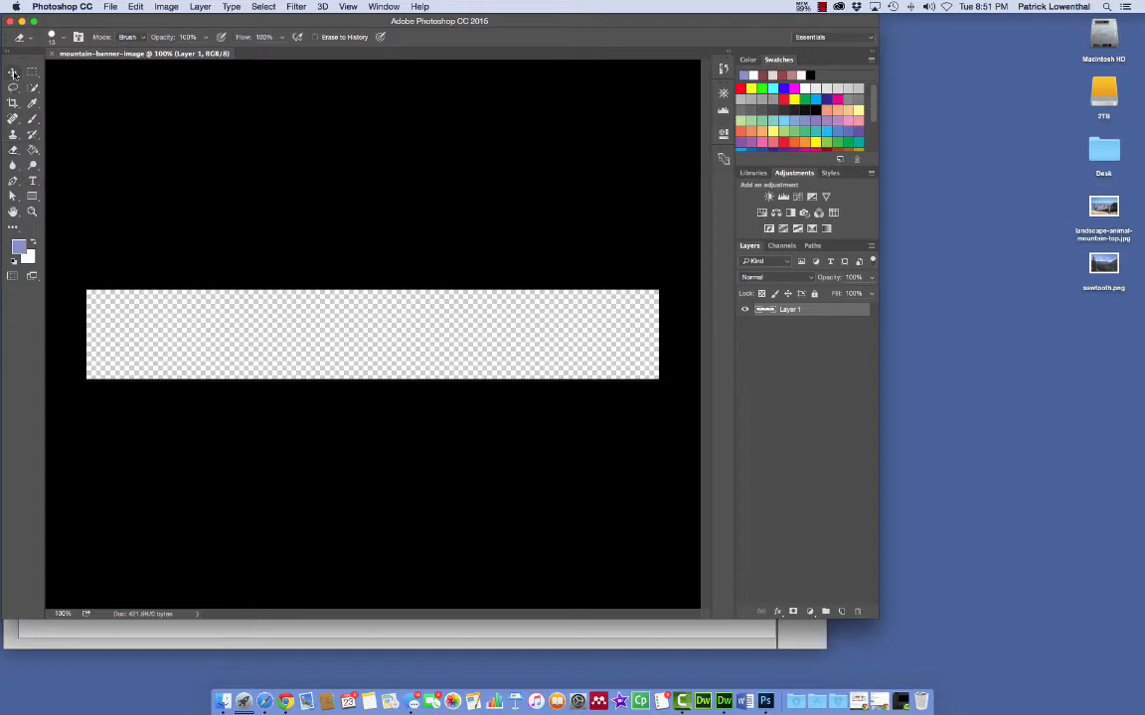
click(111, 8)
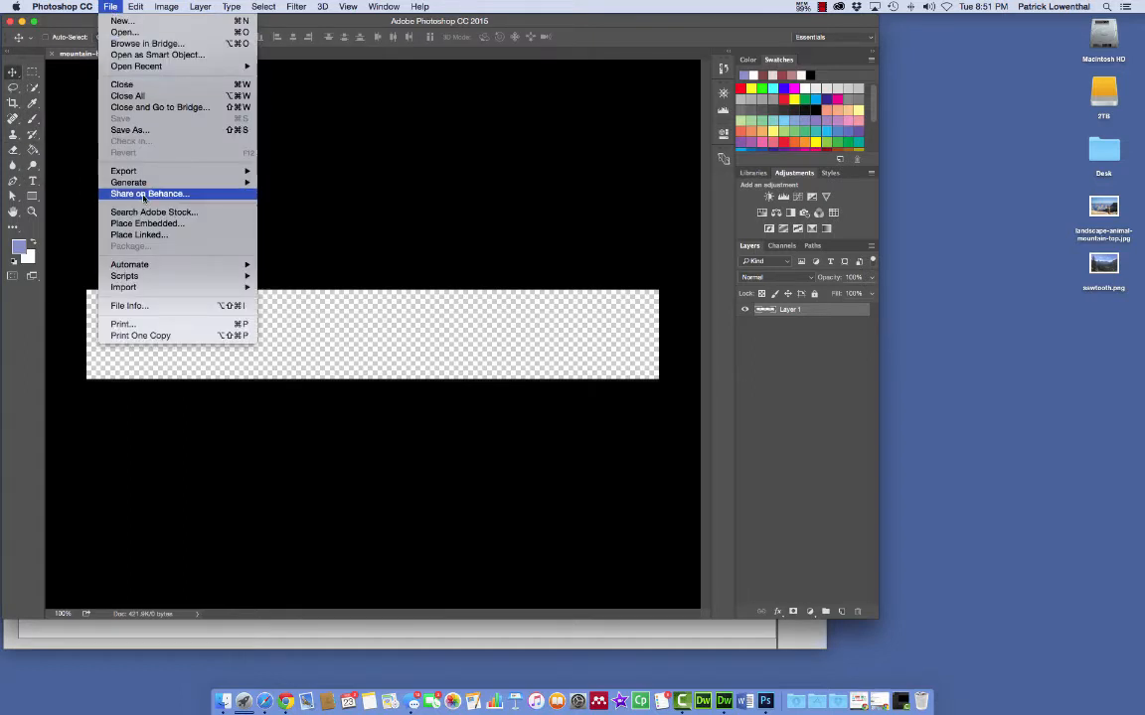
click(147, 224)
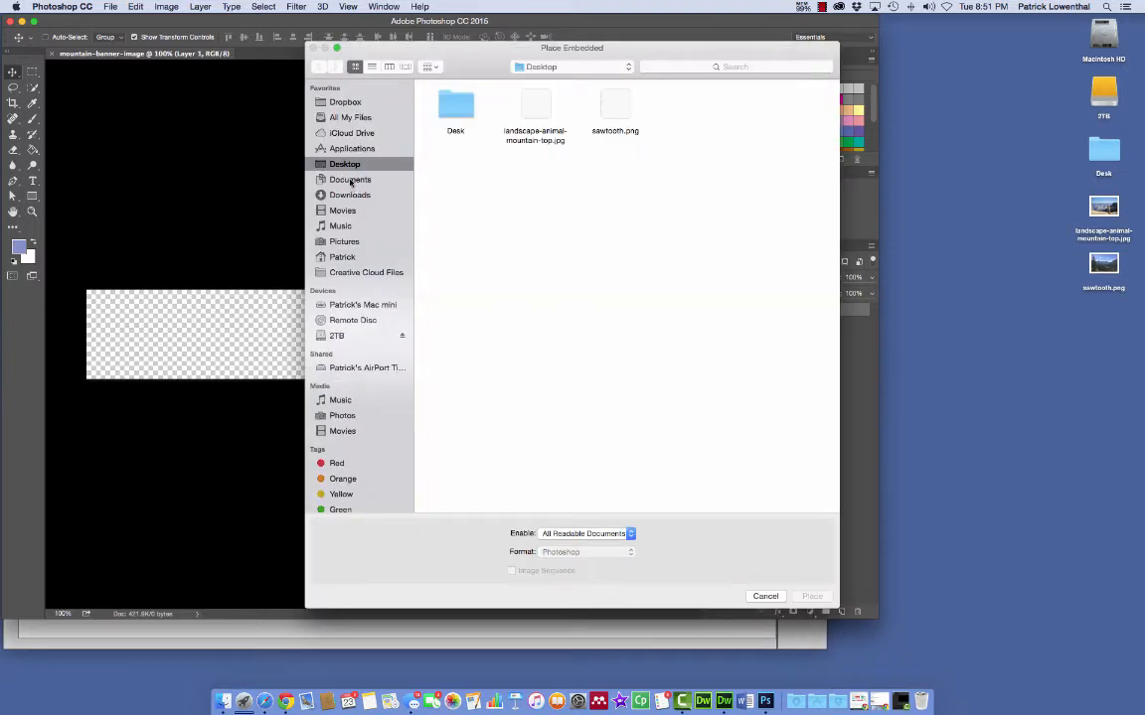
click(615, 107)
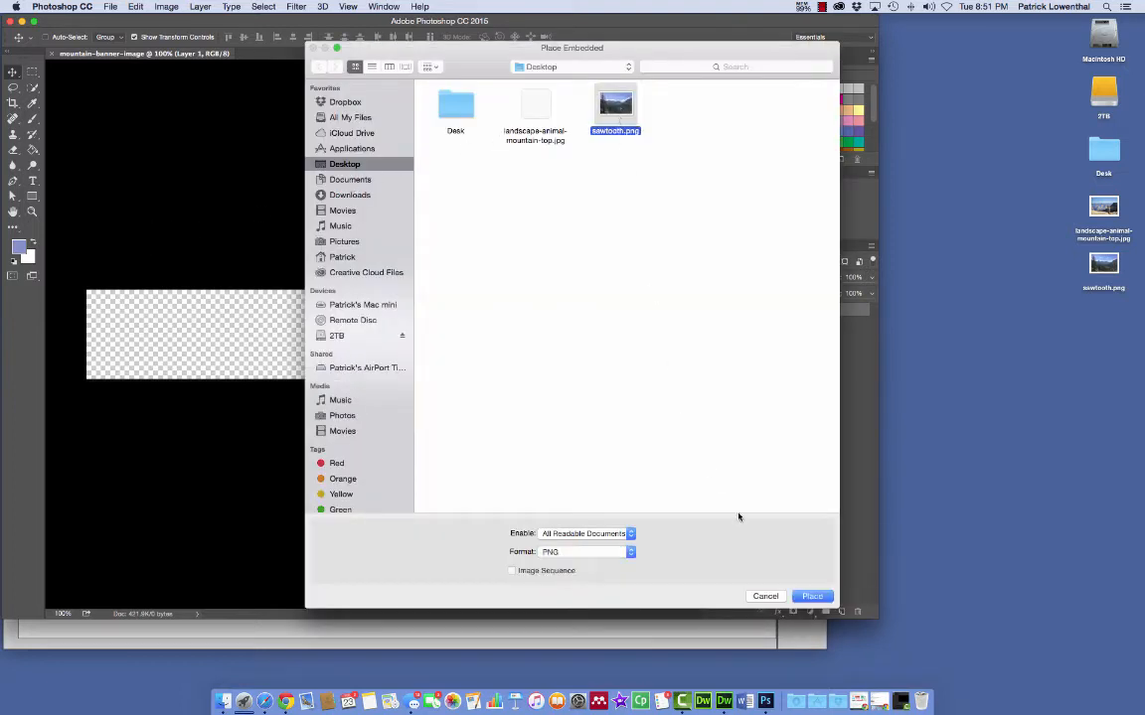
click(811, 597)
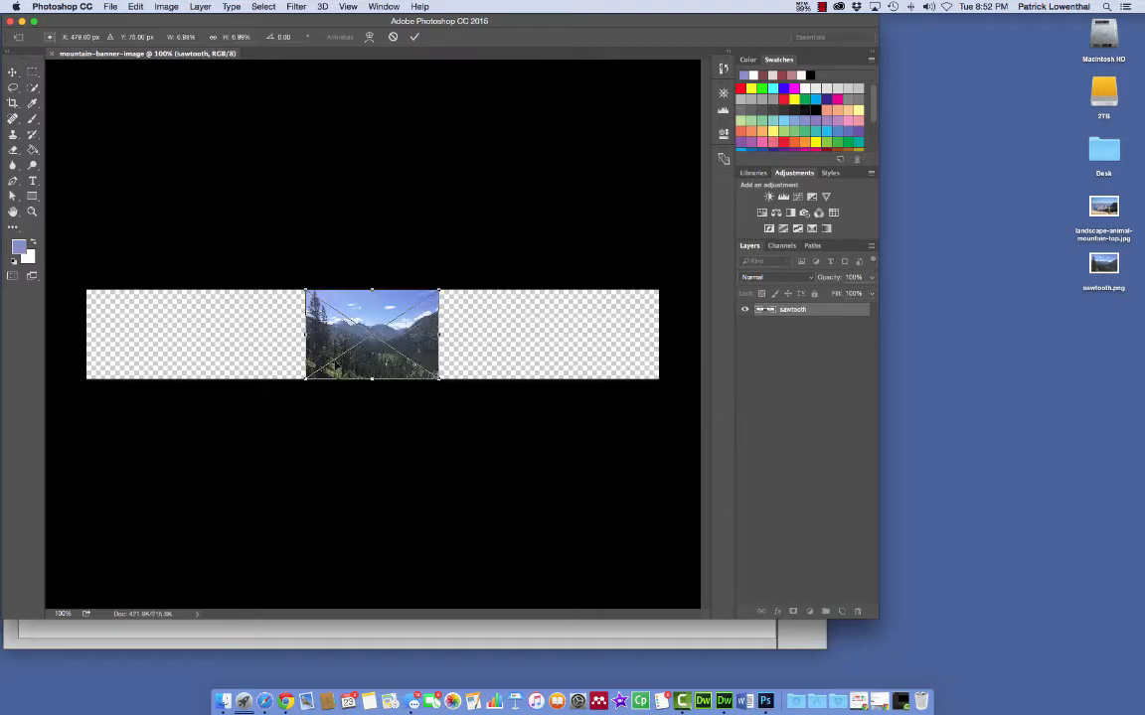
- Move the placed sawtooth photo to the banner's left edge and enlarge it to about 30% so it spans the full banner width
key(Left)
key(Left)
key(Left)
key(Left)
key(Left)
key(Left)
key(Left)
key(Left)
key(Left)
key(Left)
key(Left)
key(Left)
key(Left)
key(Left)
key(Left)
key(Left)
key(Left)
key(Left)
key(Left)
key(Left)
key(Left)
key(Left)
key(Left)
key(Left)
key(Left)
key(Left)
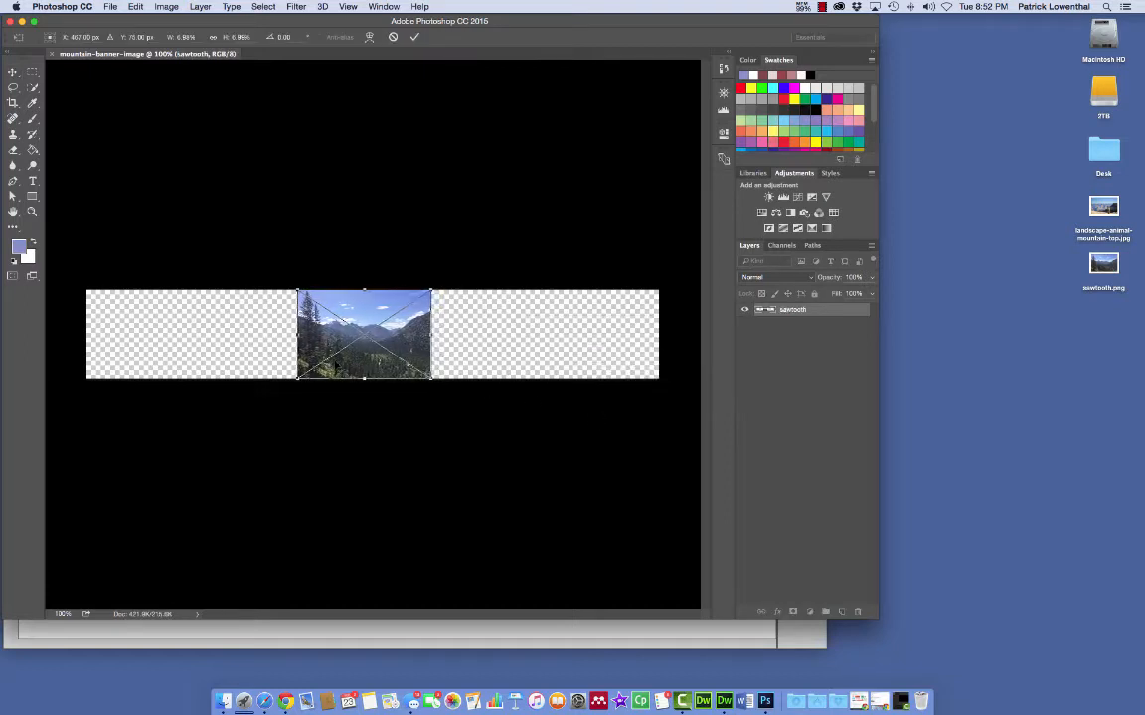
key(Left)
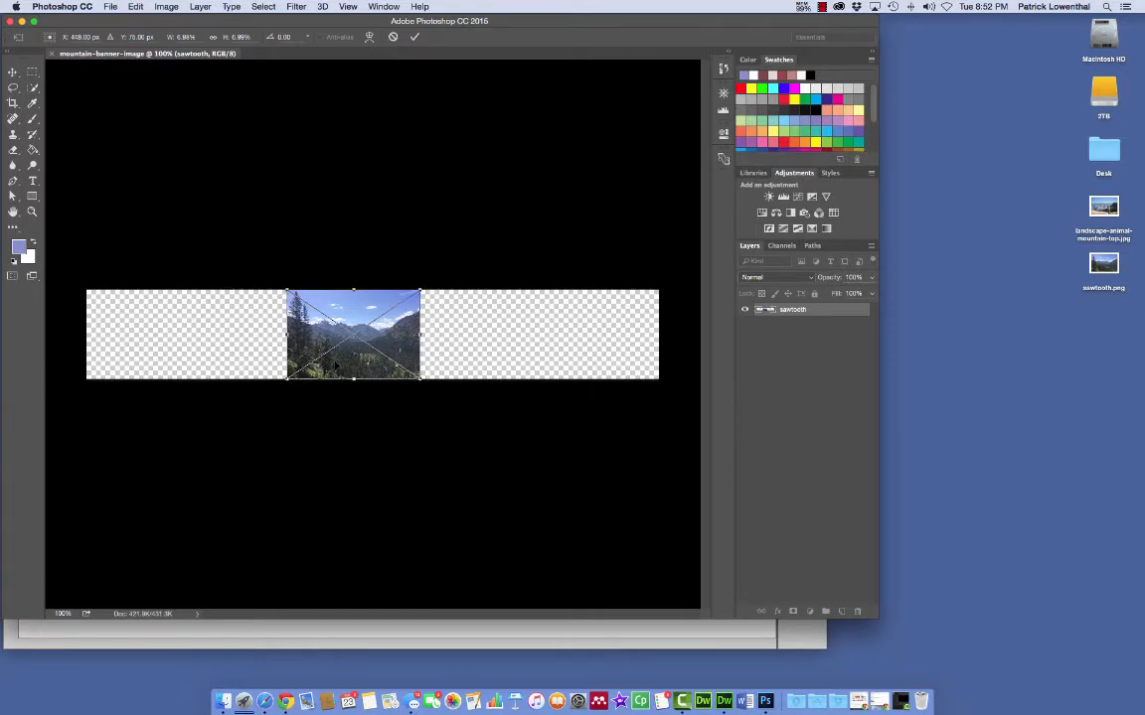
drag(339, 353, 140, 343)
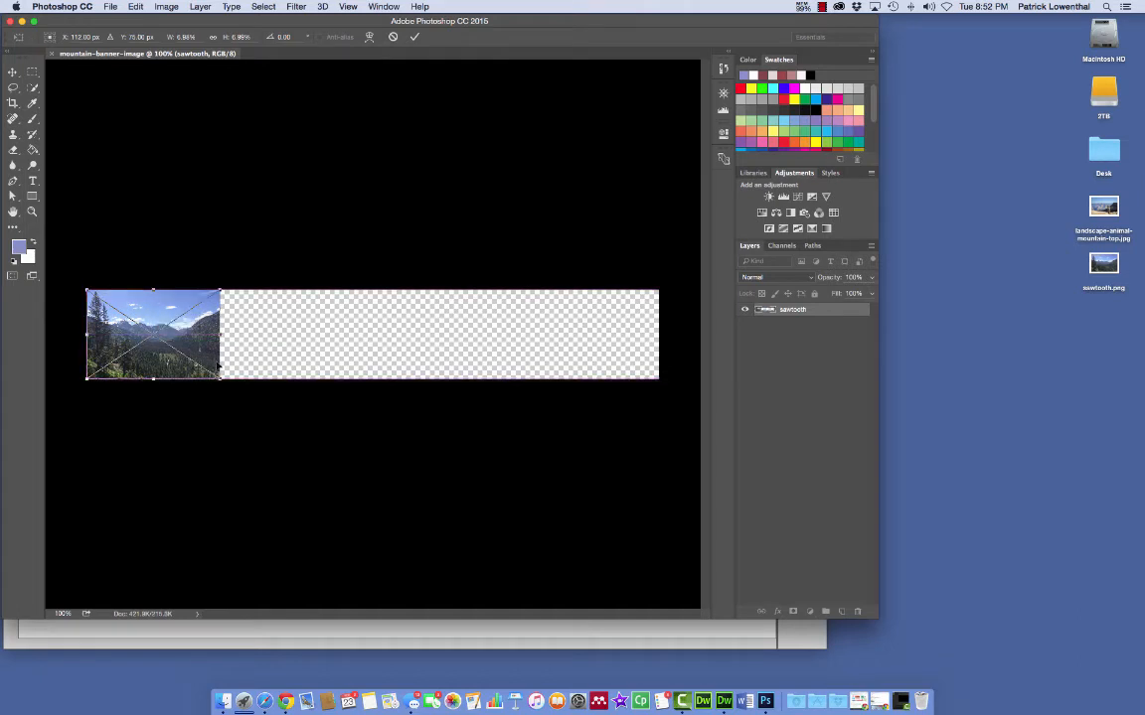
drag(219, 290, 711, 71)
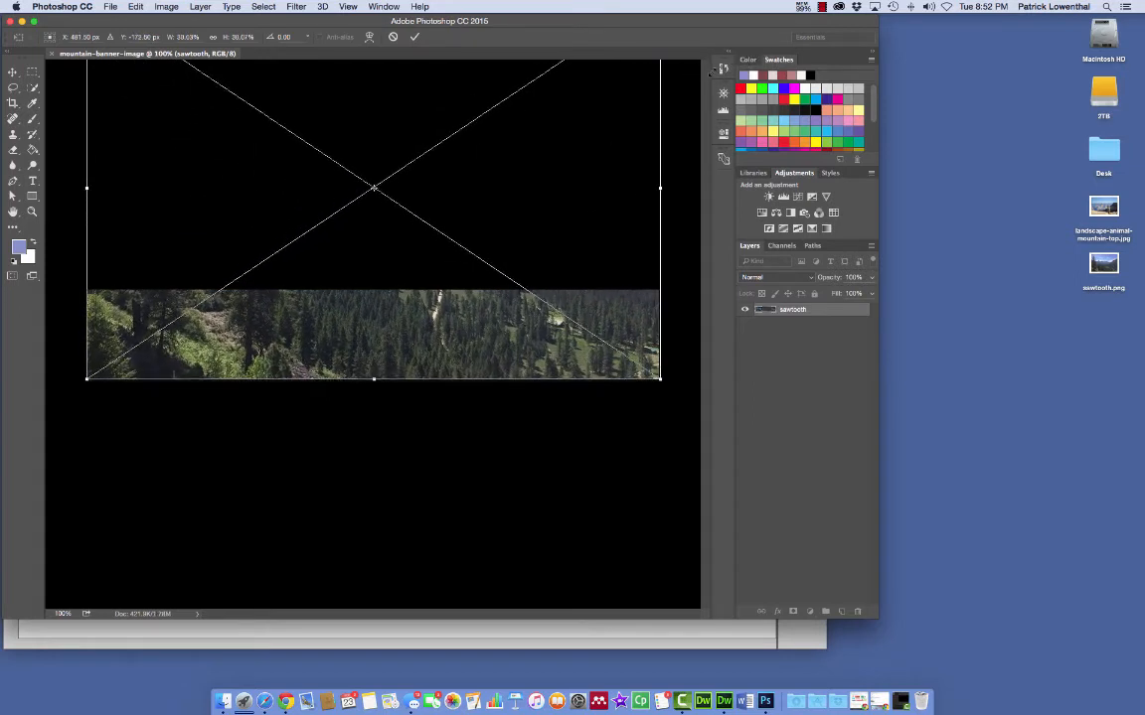
- Shift the enlarged photo down until the mountain peaks and sky fill the banner area
key(Down)
key(Down)
key(Down)
key(Down)
key(Down)
key(Down)
key(Down)
key(Down)
key(Down)
key(Down)
key(Down)
key(Down)
key(Down)
key(Down)
key(Down)
key(Down)
key(Down)
key(Down)
key(Down)
key(Down)
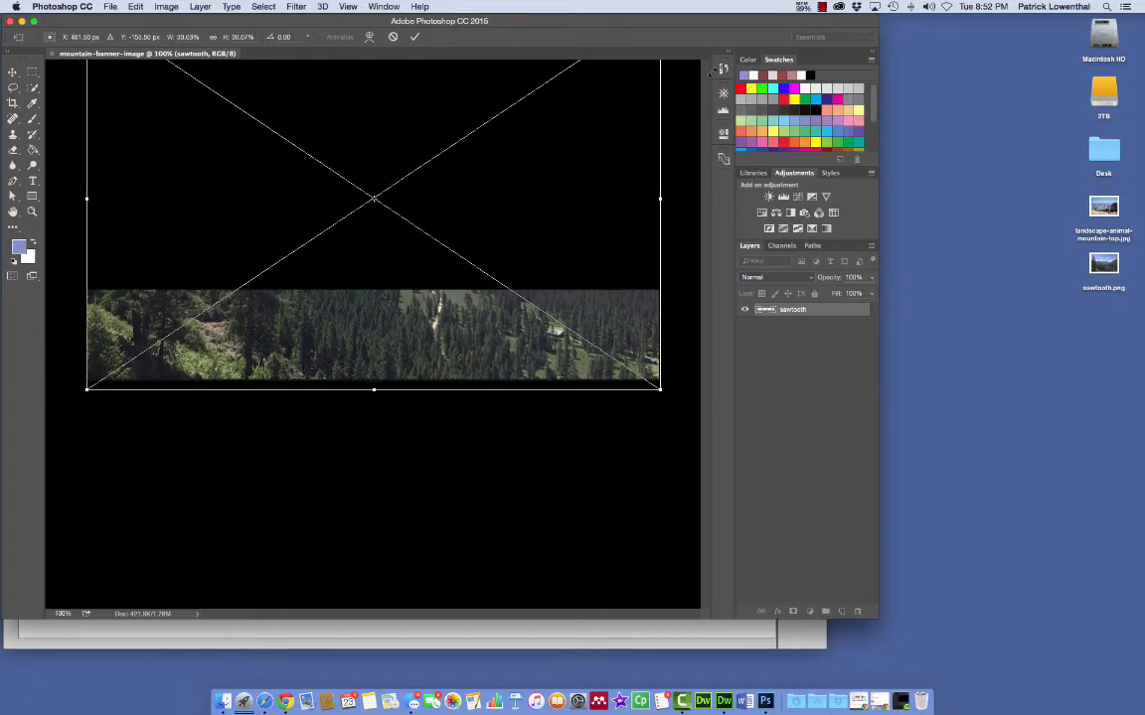
key(Down)
key(Down)
key(Down)
key(Down)
key(Down)
key(Down)
key(Down)
key(Down)
key(Down)
key(Down)
key(Down)
key(Down)
key(Down)
key(Down)
key(Down)
key(Down)
key(Down)
key(Down)
key(Down)
key(Down)
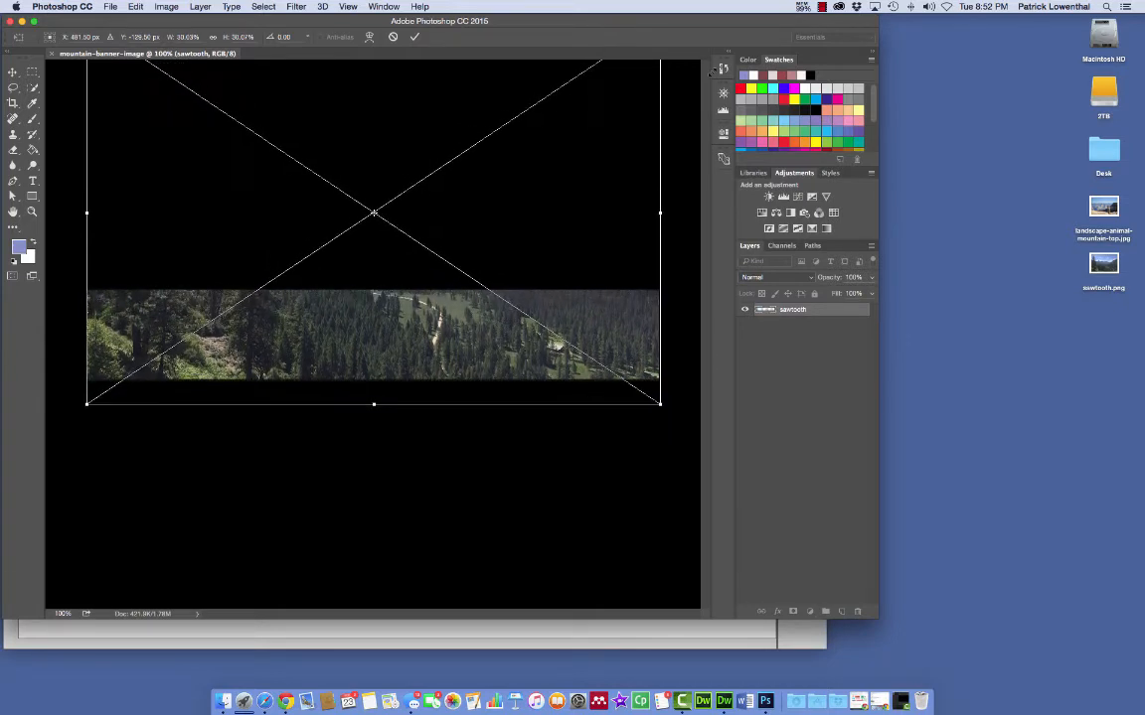
drag(407, 341, 408, 501)
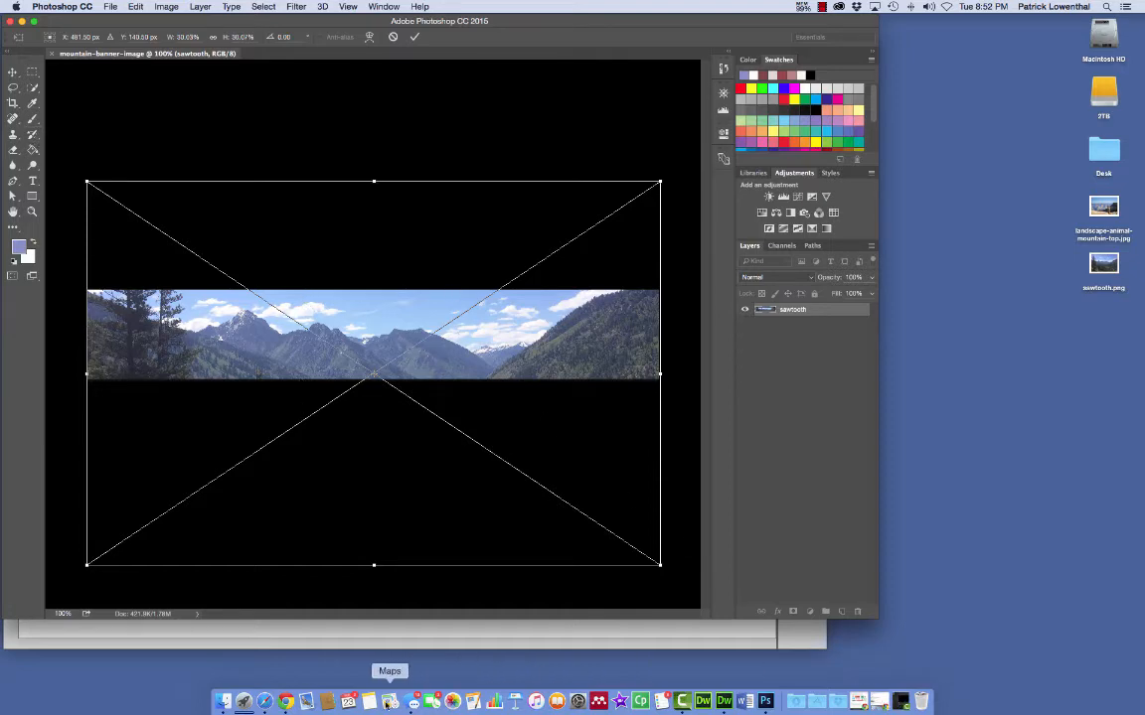
- Switch to Safari, search the web for rule of thirds, look over the results, and minimize the browser window
click(264, 702)
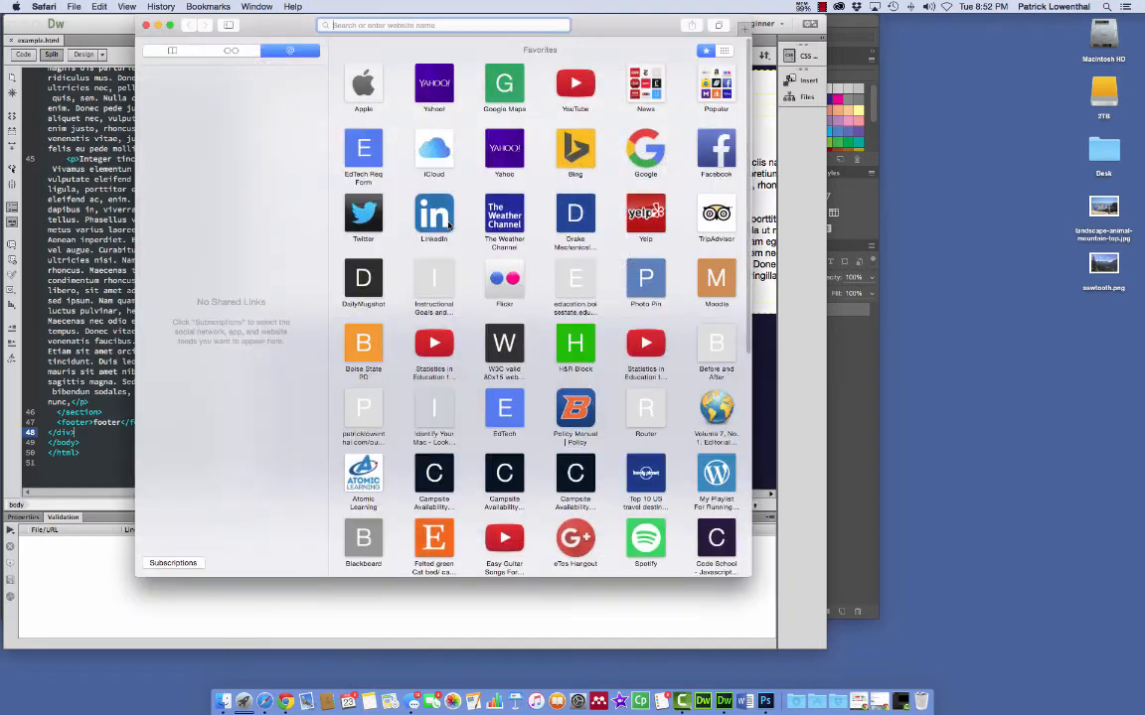
text(ru)
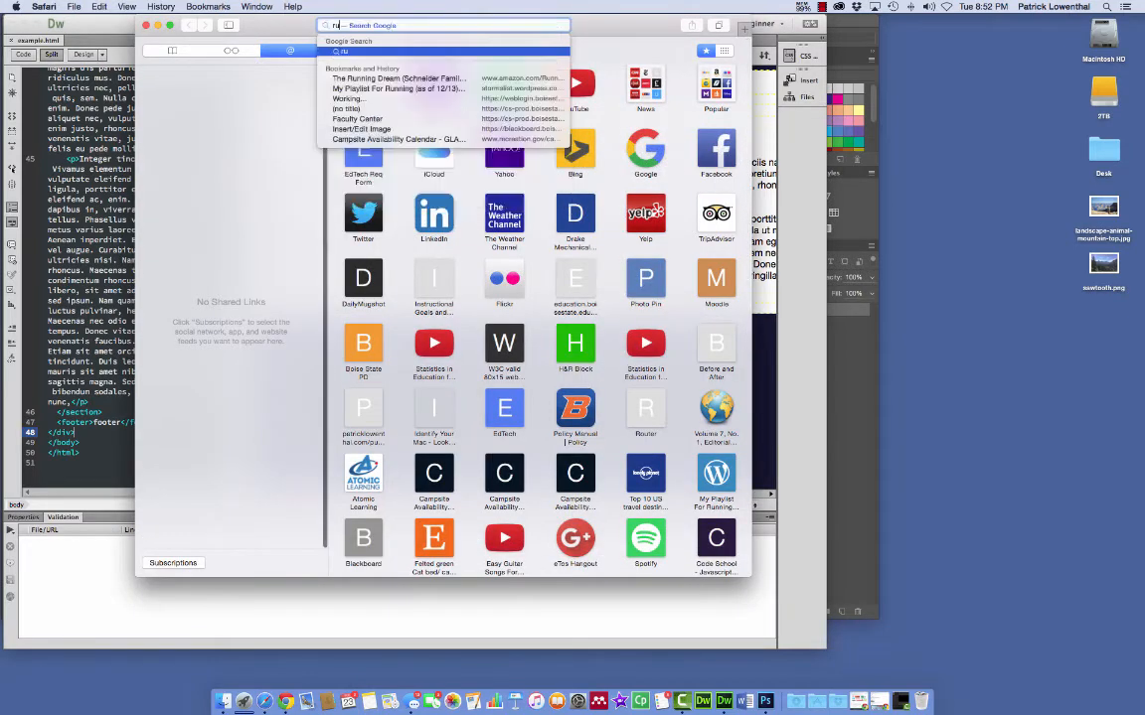
text(le of thirds)
key(Return)
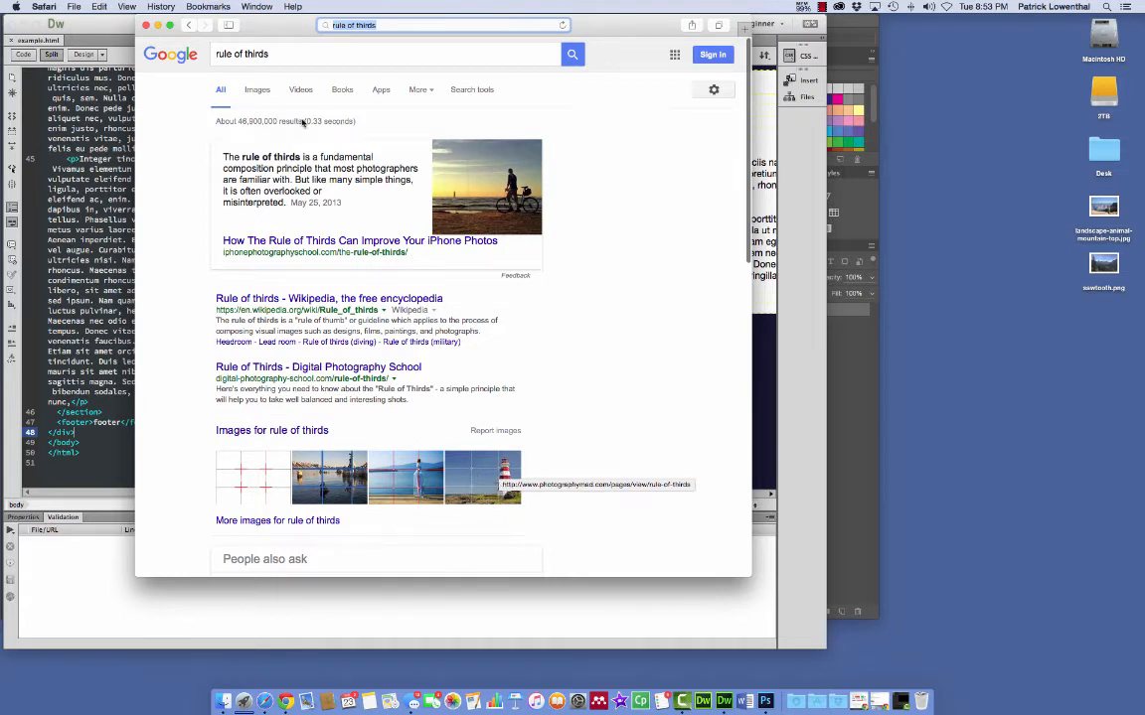
click(158, 24)
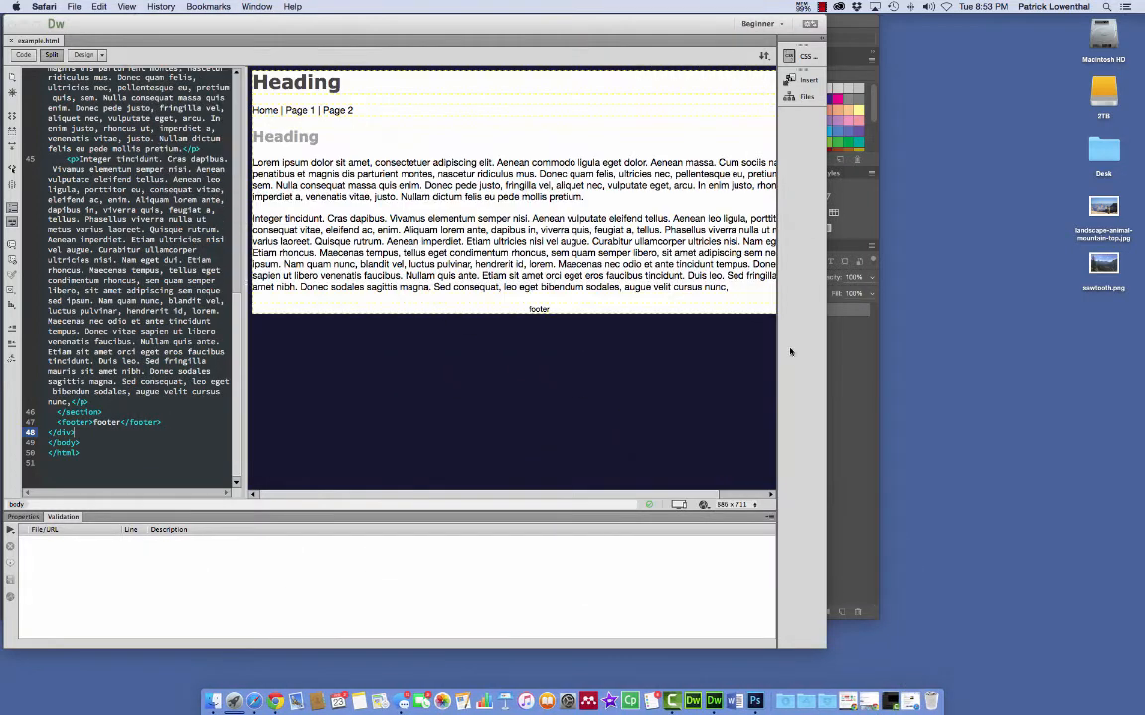
- Return to Photoshop and commit the placement of the sawtooth photo in the banner
click(865, 397)
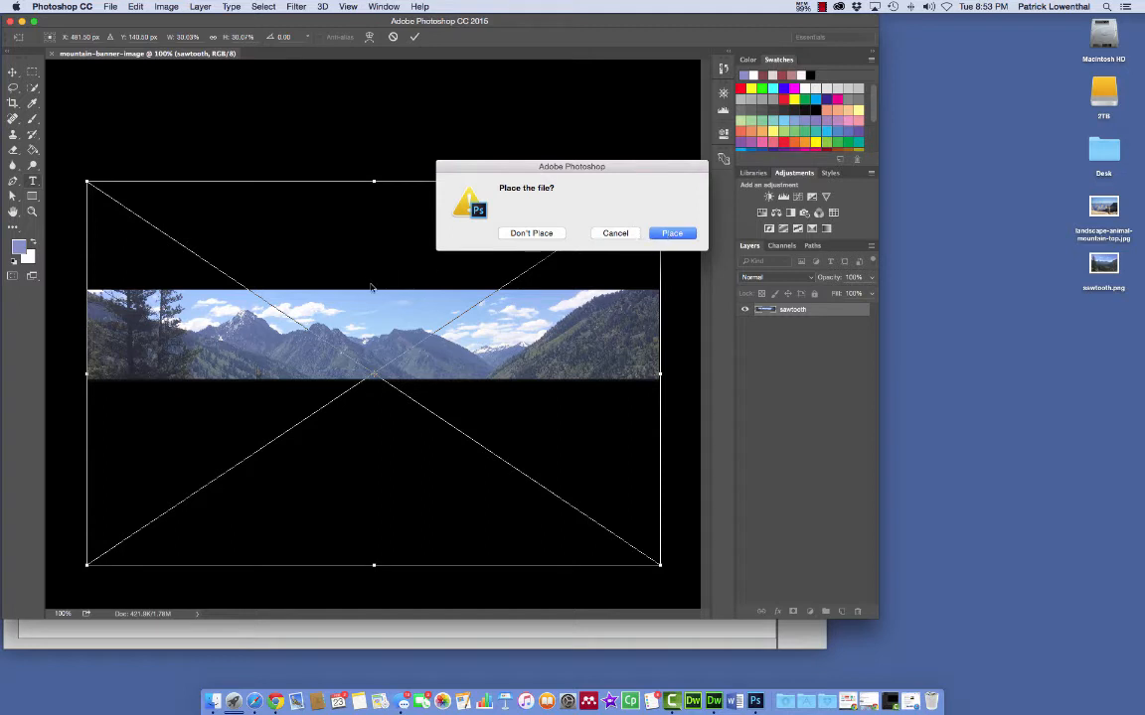
click(672, 234)
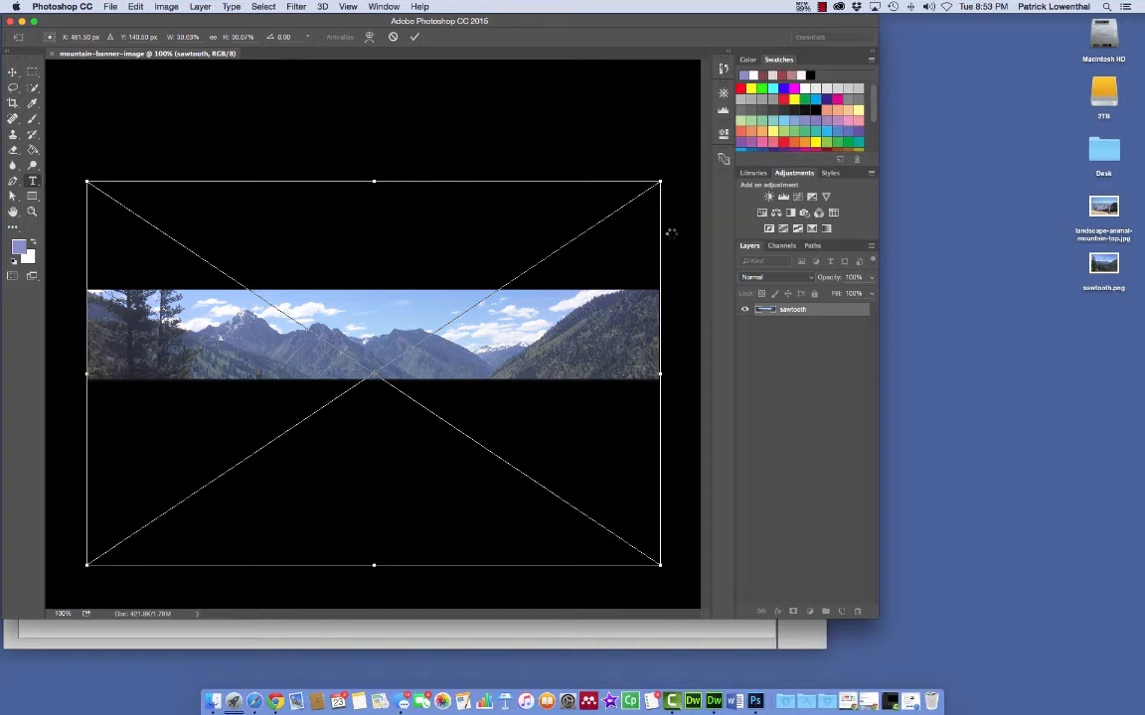
key(Return)
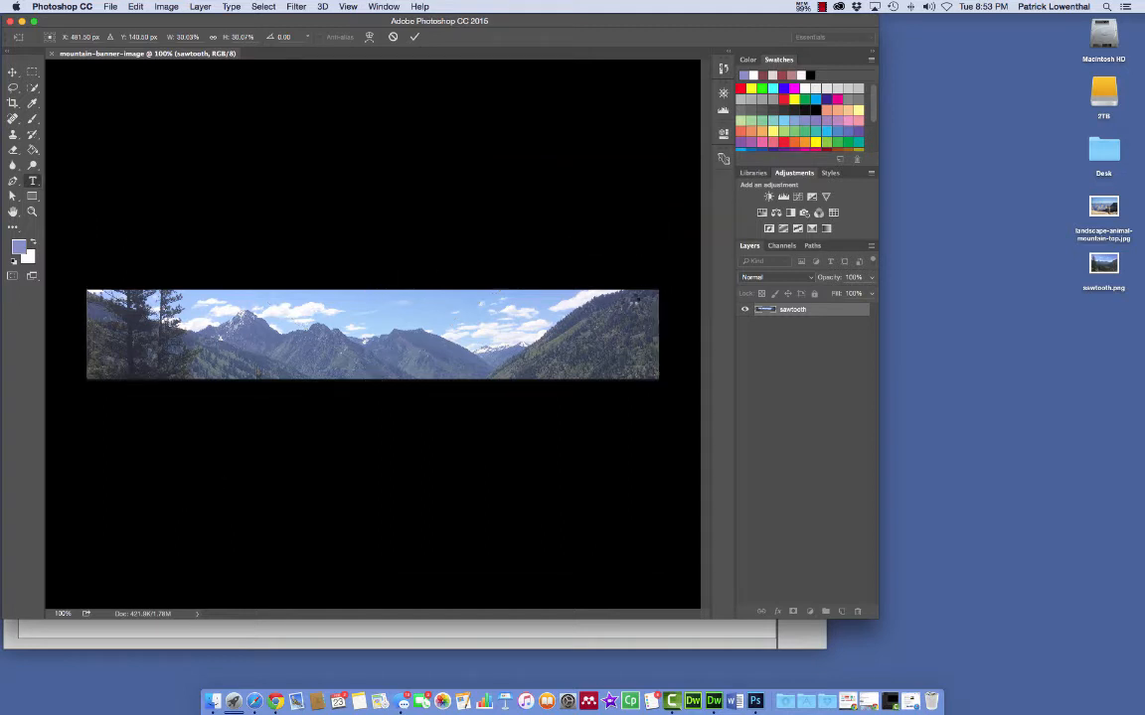
- Add the text EDTECH 502 over the sky near the middle of the banner, with the text color set to orange
click(317, 308)
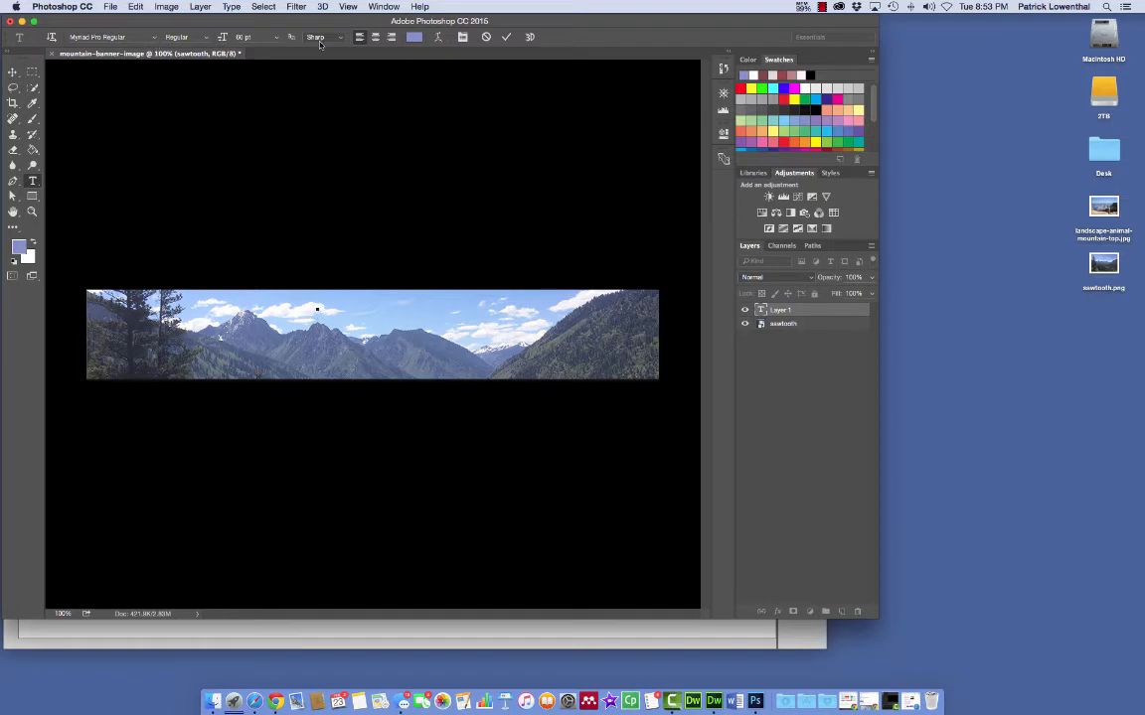
click(414, 37)
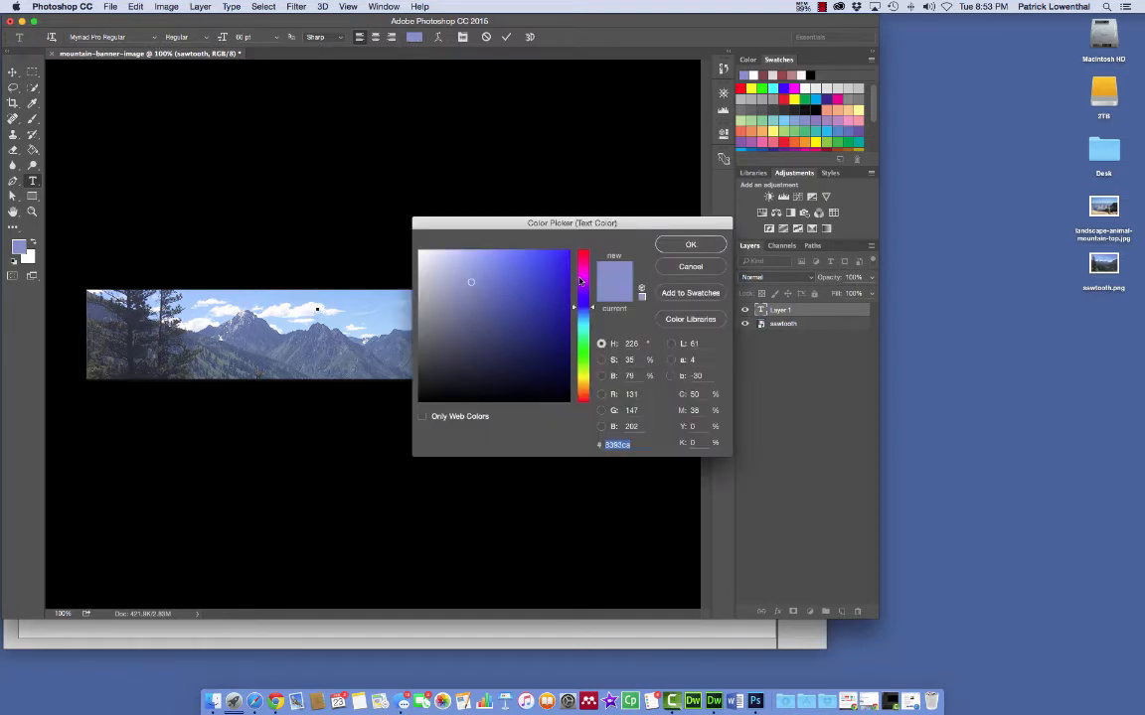
click(585, 397)
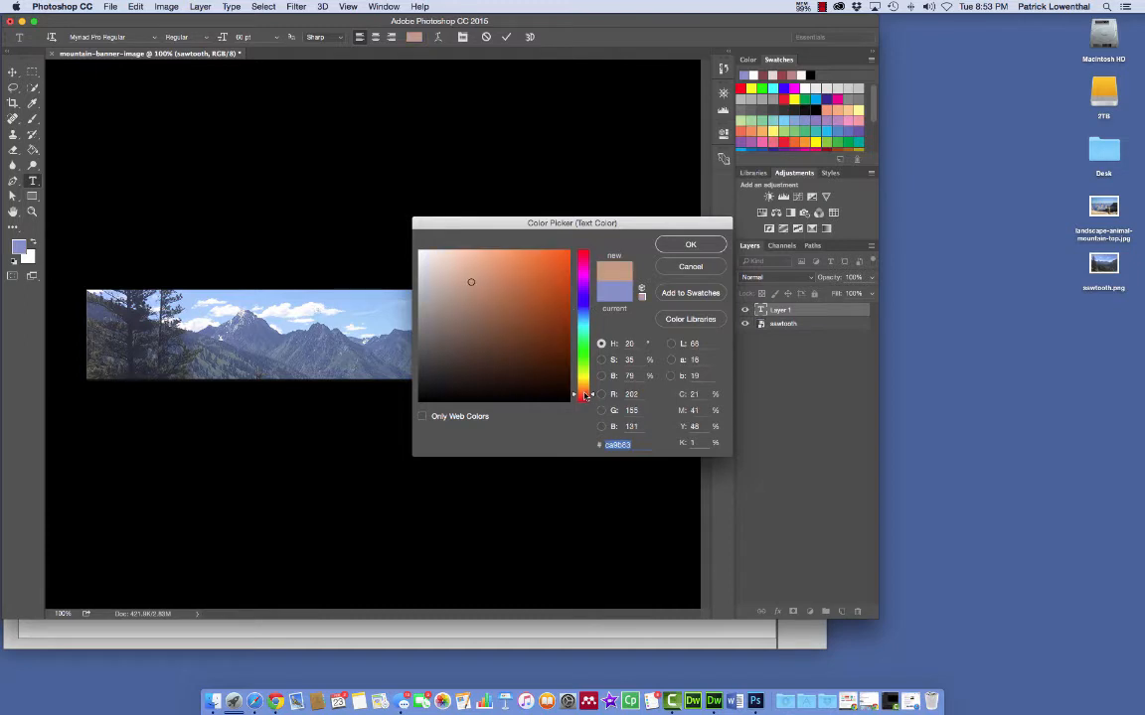
drag(584, 392, 584, 389)
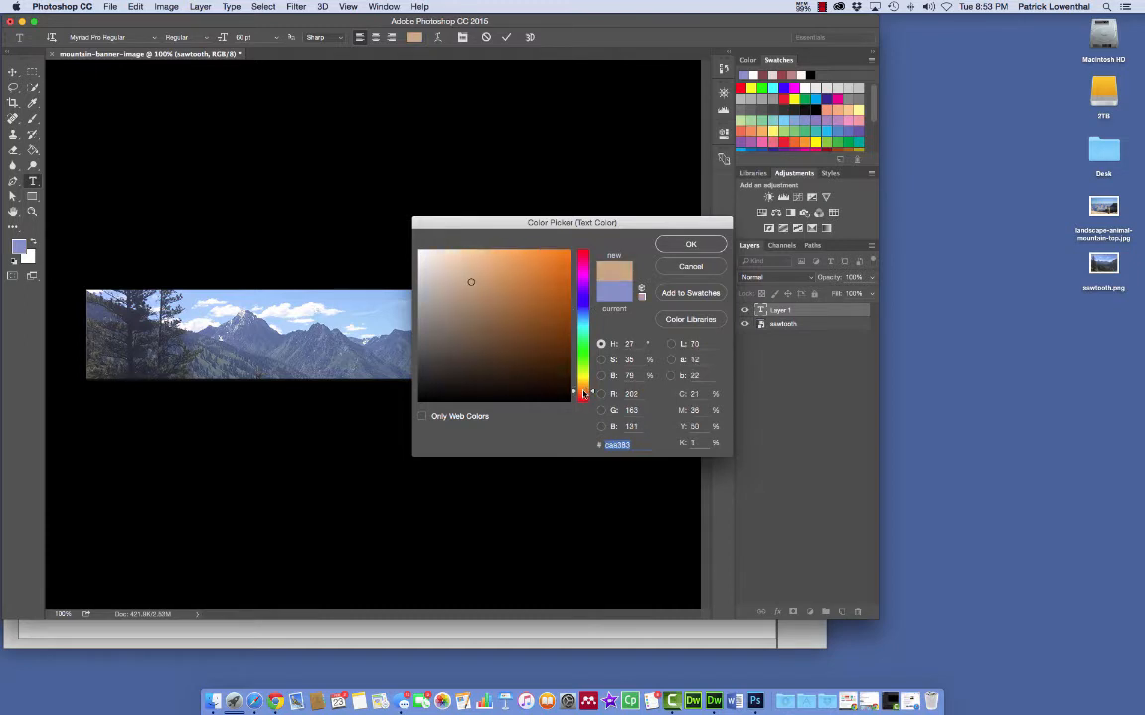
click(542, 283)
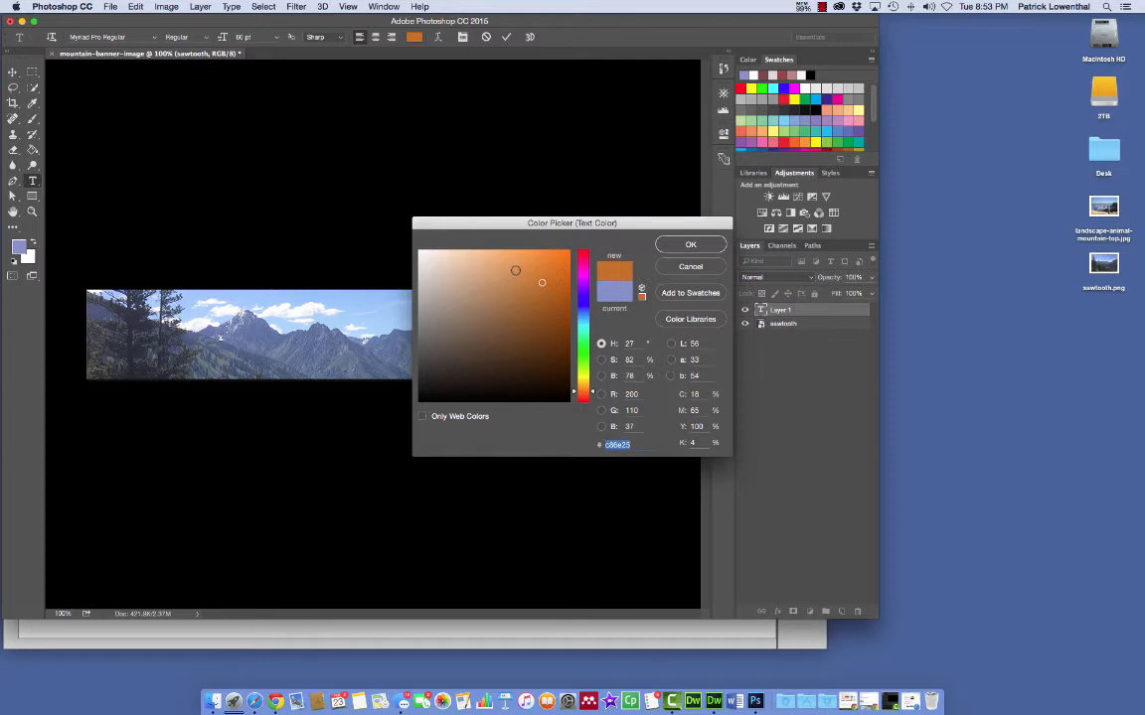
key(Return)
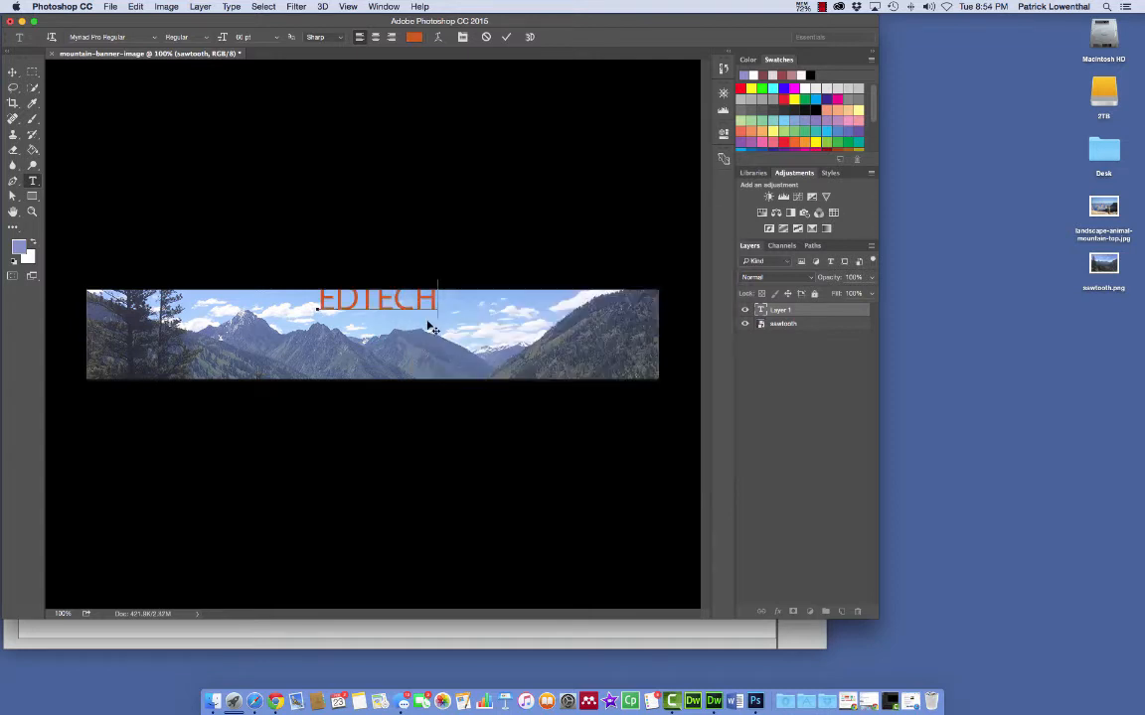
text(502)
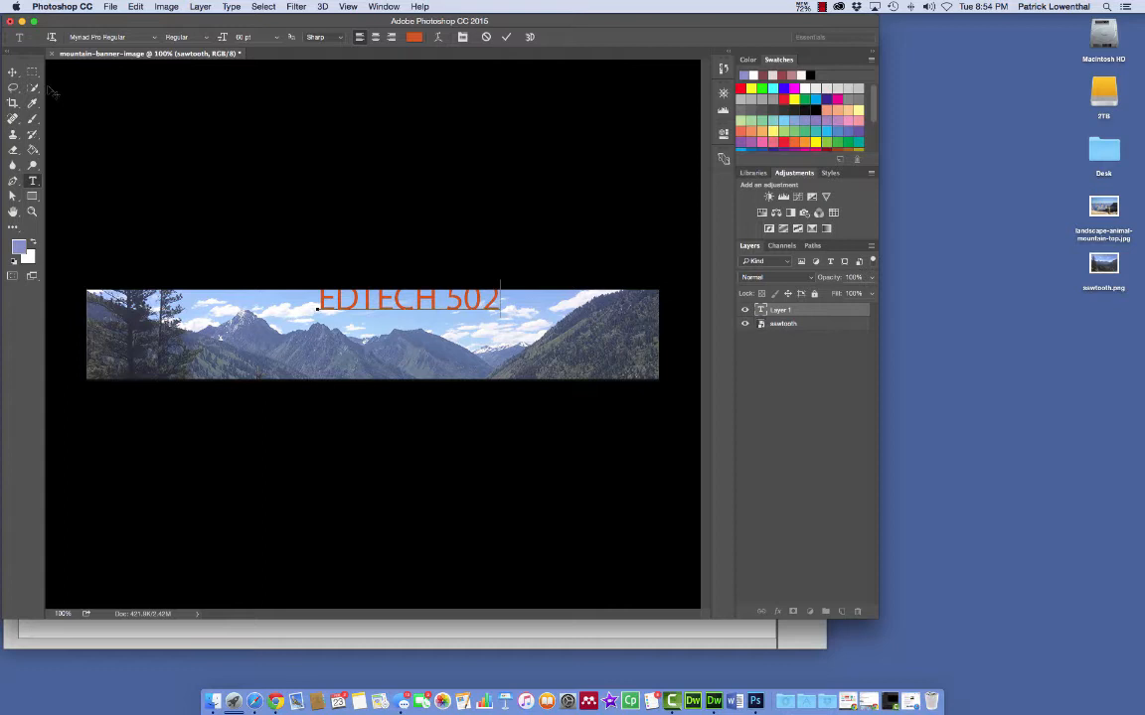
click(13, 196)
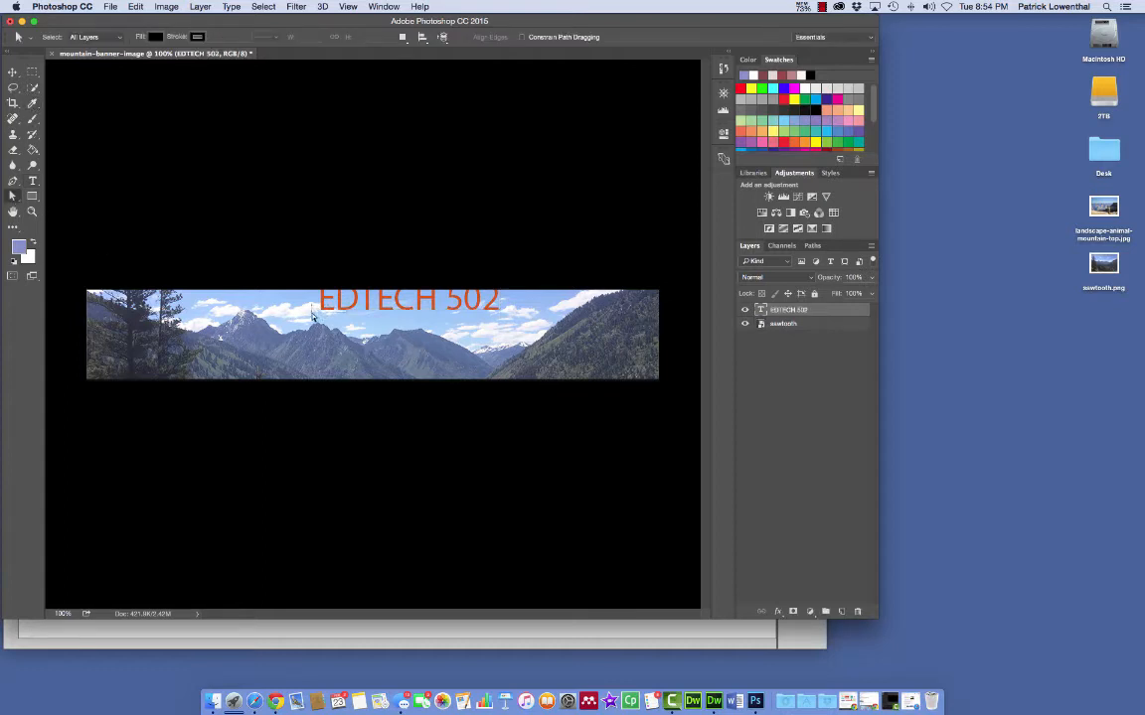
click(360, 306)
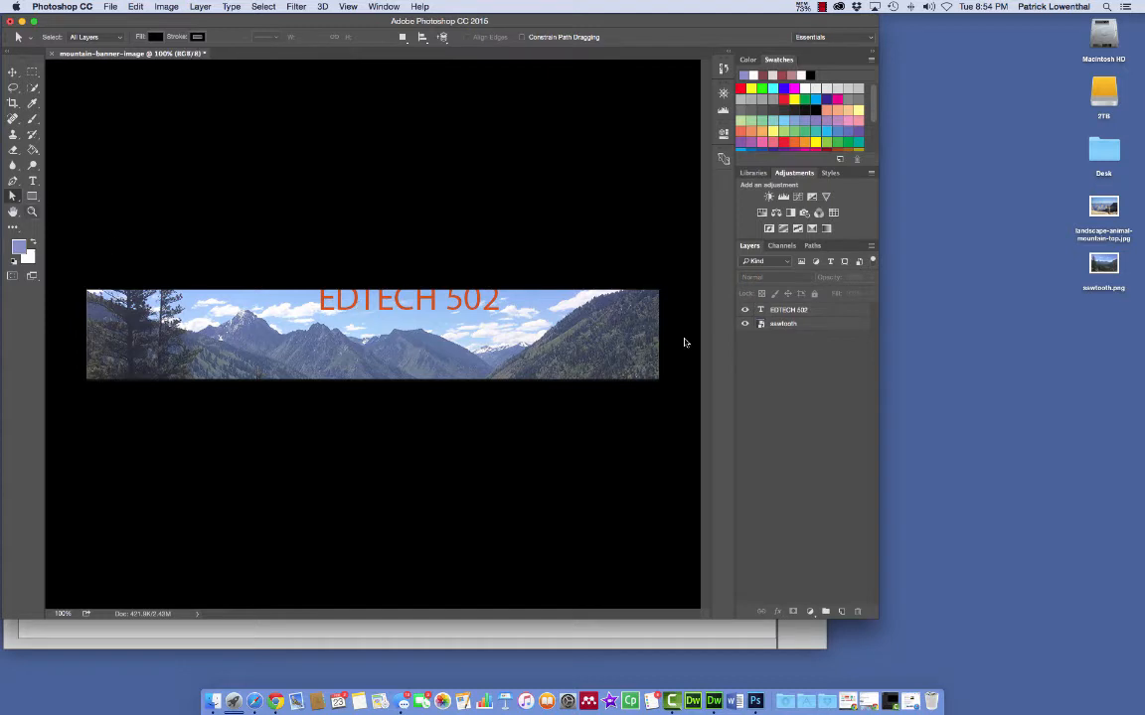
click(783, 311)
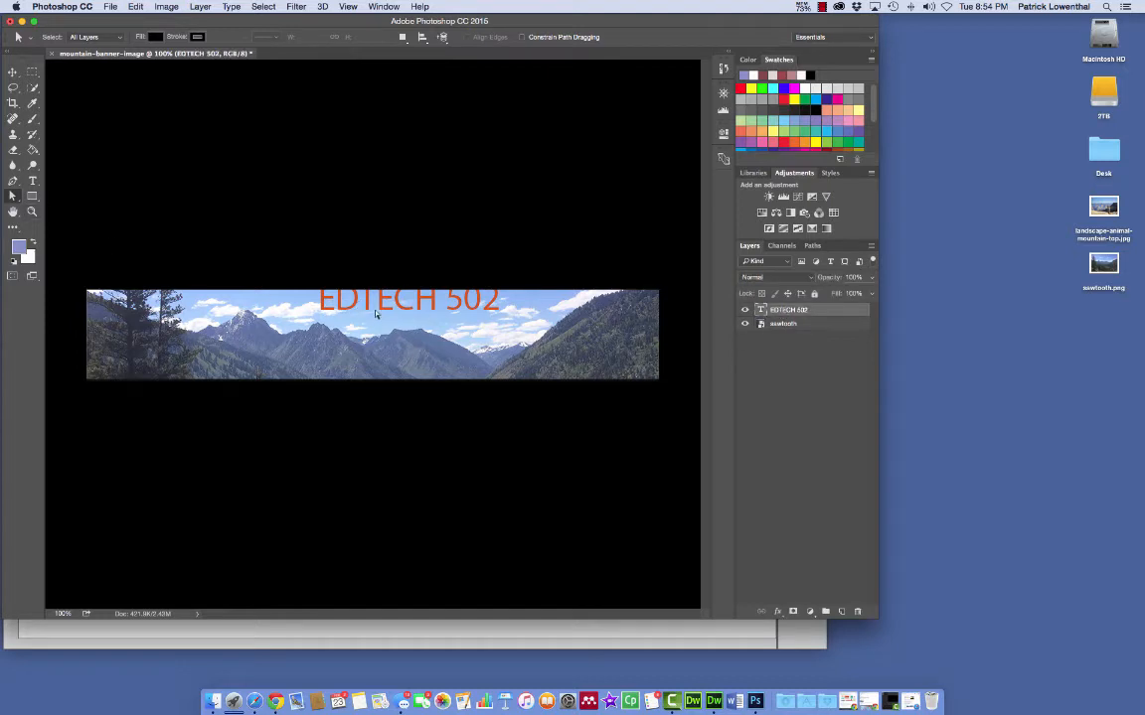
click(334, 311)
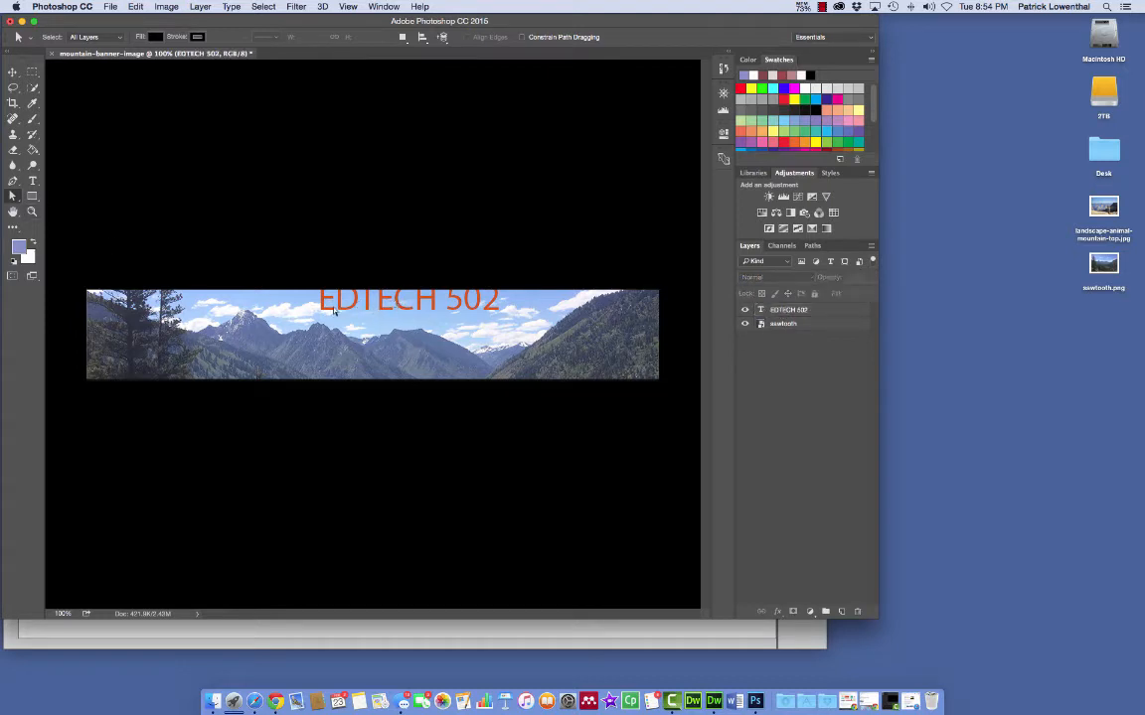
click(825, 311)
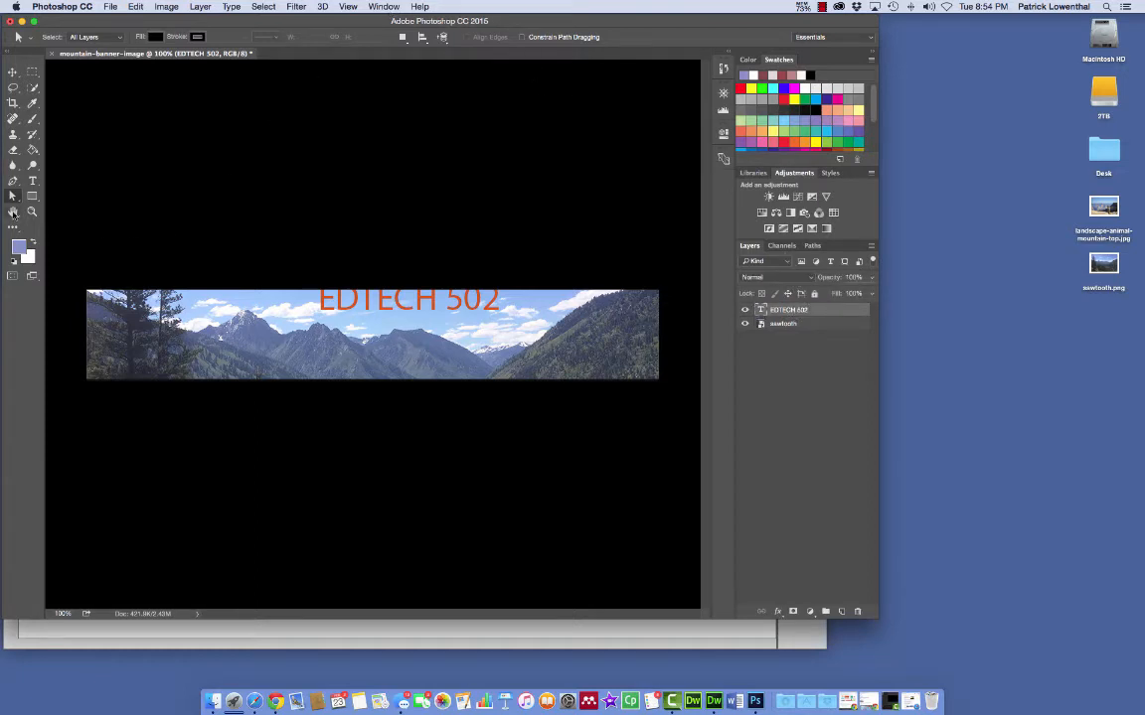
click(13, 212)
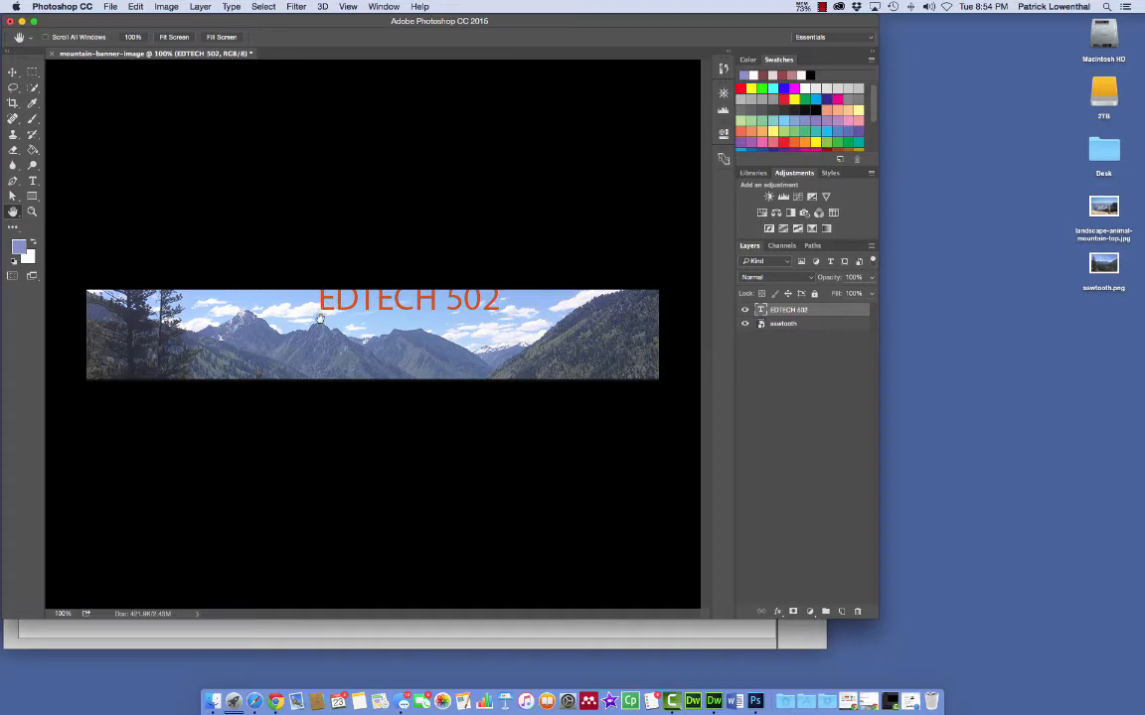
click(13, 195)
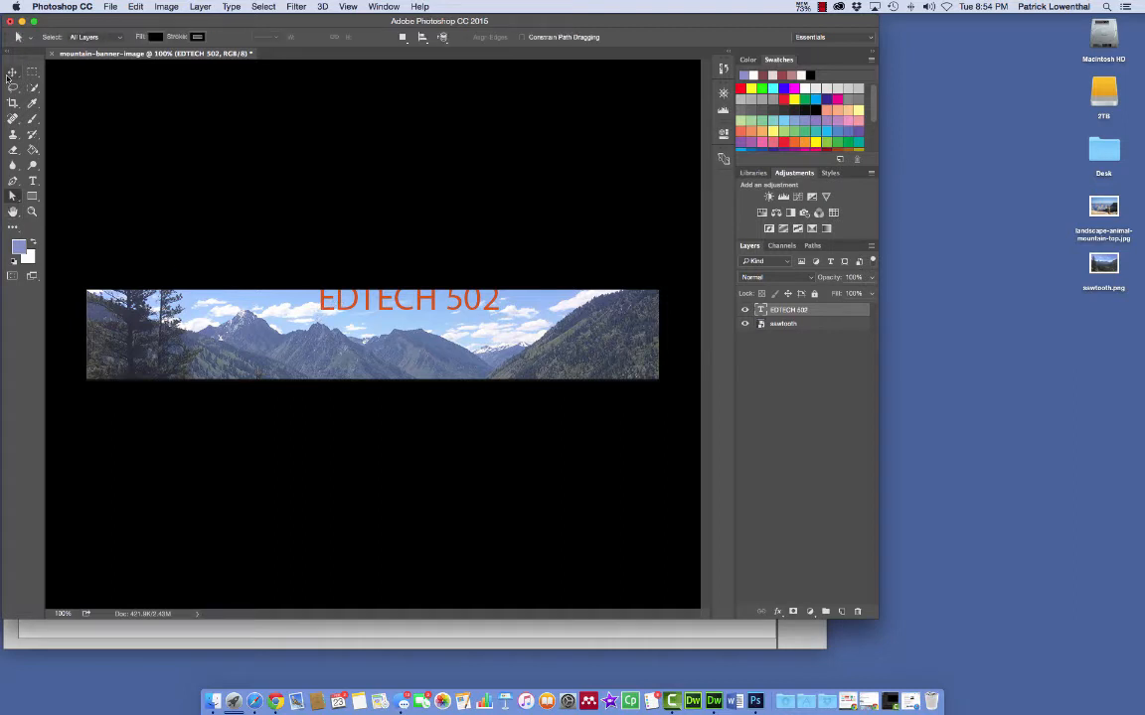
- Move the EDTECH 502 text fully inside the banner and draw a wide periwinkle rectangle below it across the banner's lower right part
click(13, 72)
drag(343, 303, 396, 322)
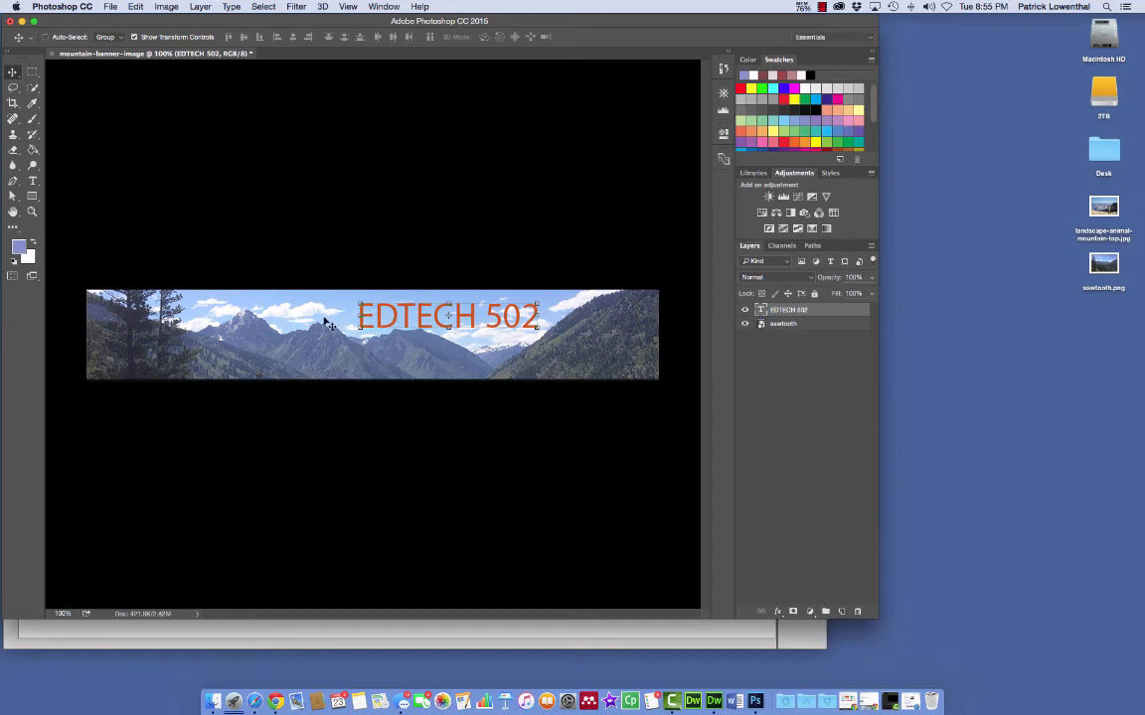
click(32, 196)
drag(296, 326, 651, 371)
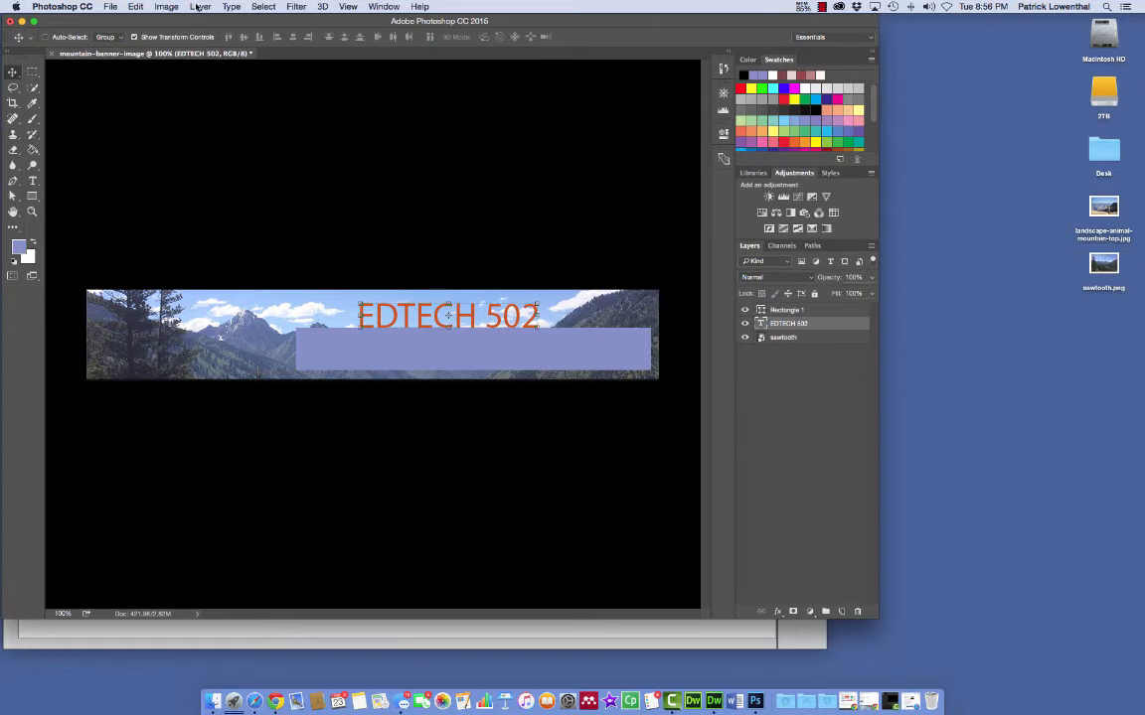
- Bring the EDTECH 502 text layer to the front and move the text onto the right end of the rectangle
click(200, 7)
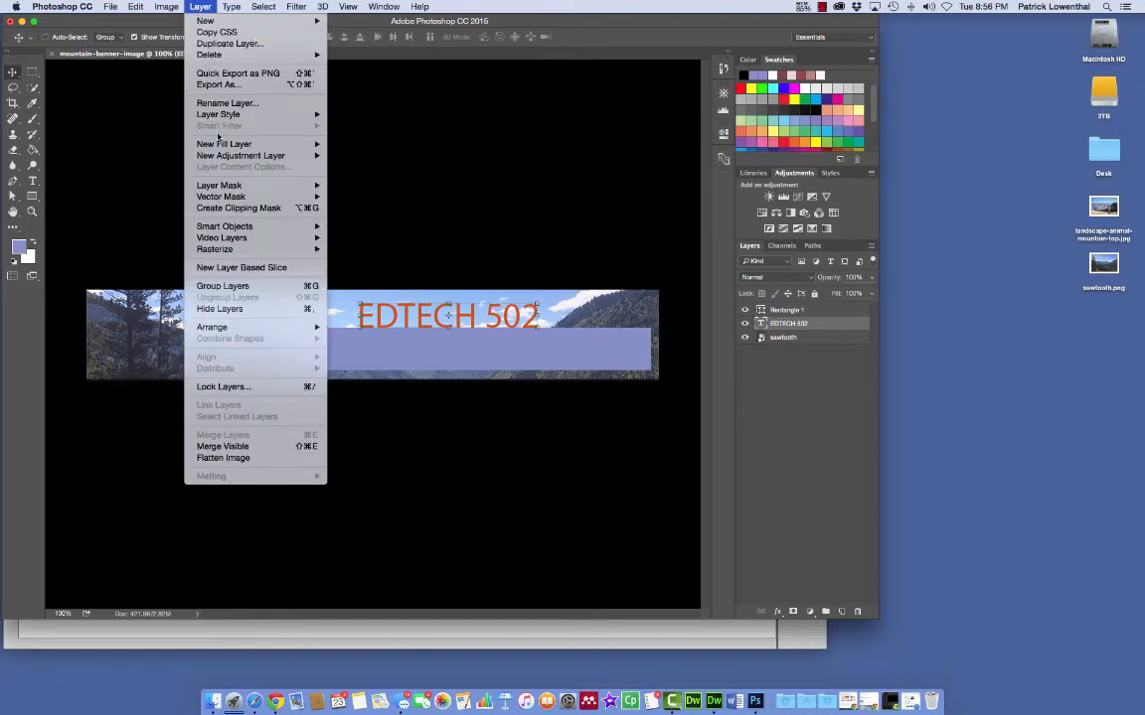
mouse_move(242, 328)
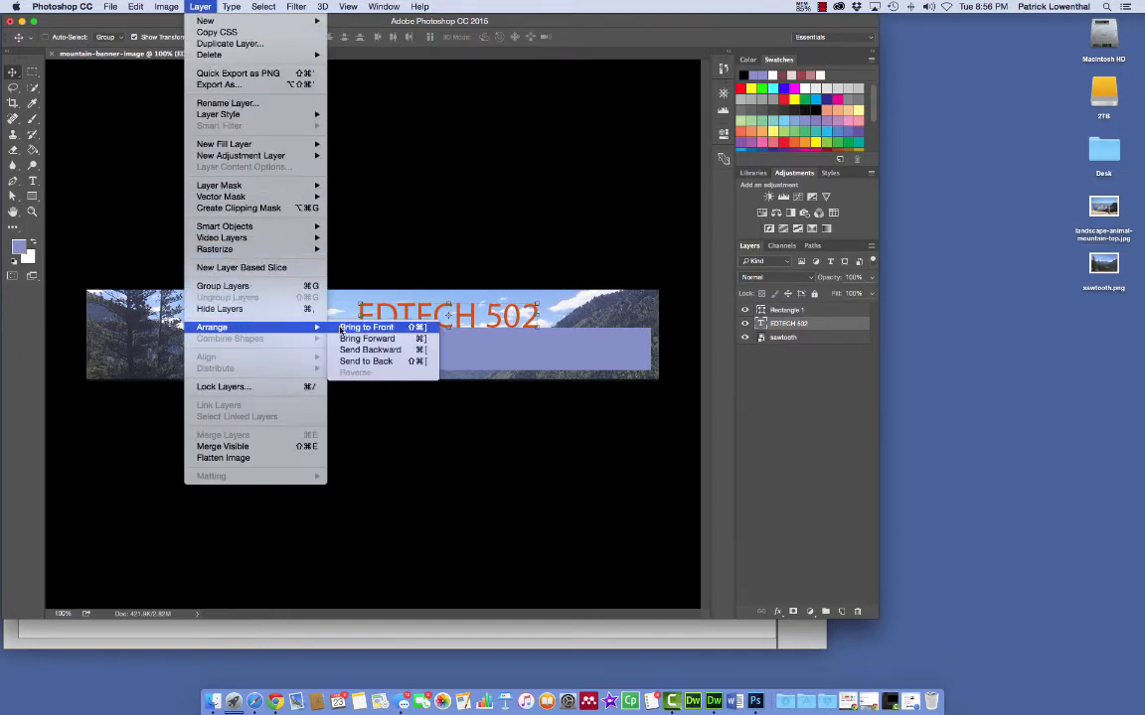
click(385, 326)
drag(384, 326, 477, 352)
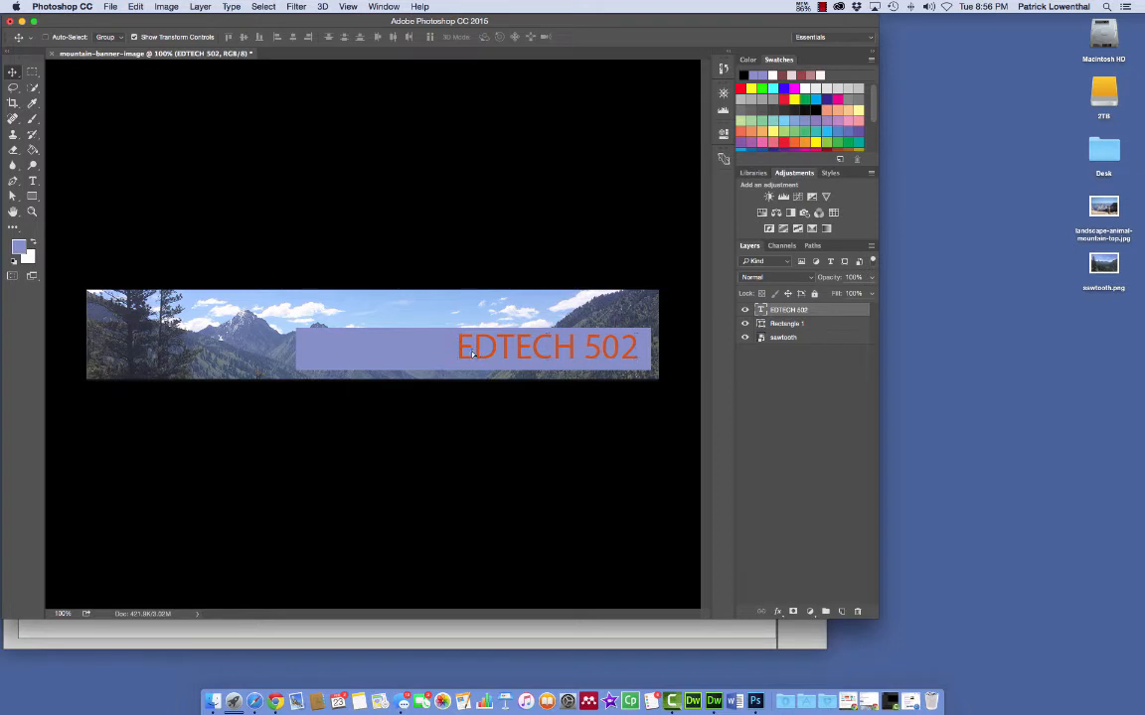
drag(472, 353, 471, 354)
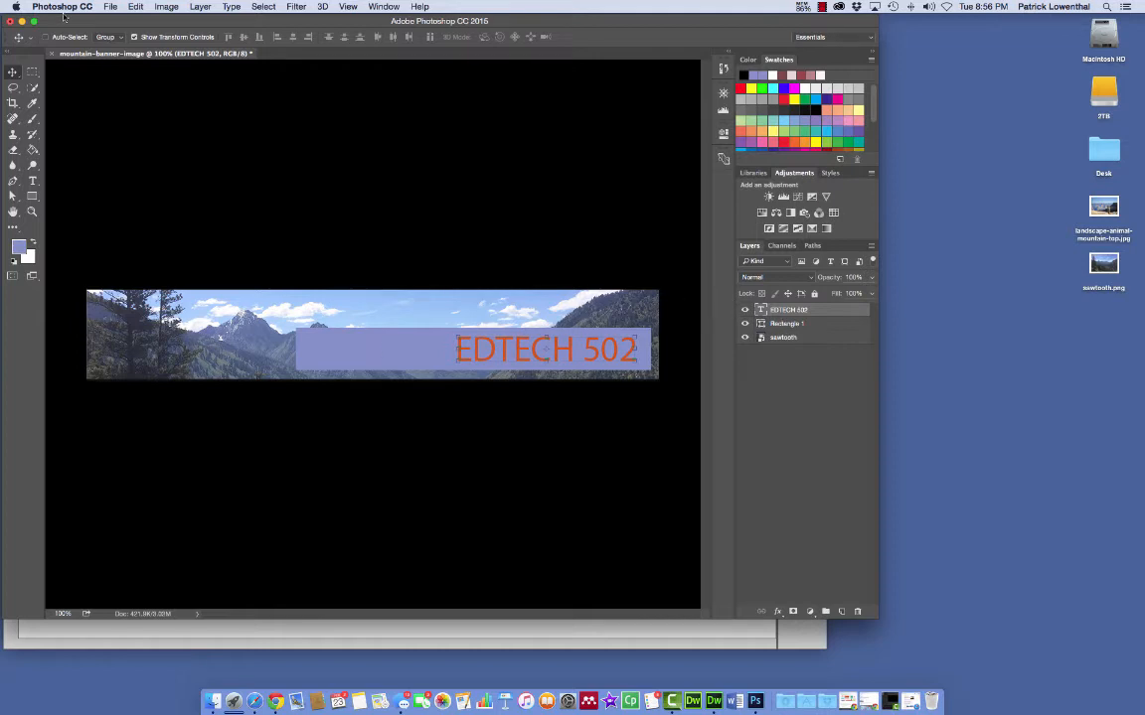
- Save the banner to the Desktop as mountain-banner-image.psd in Photoshop format with layers and Maximize Compatibility on
click(104, 8)
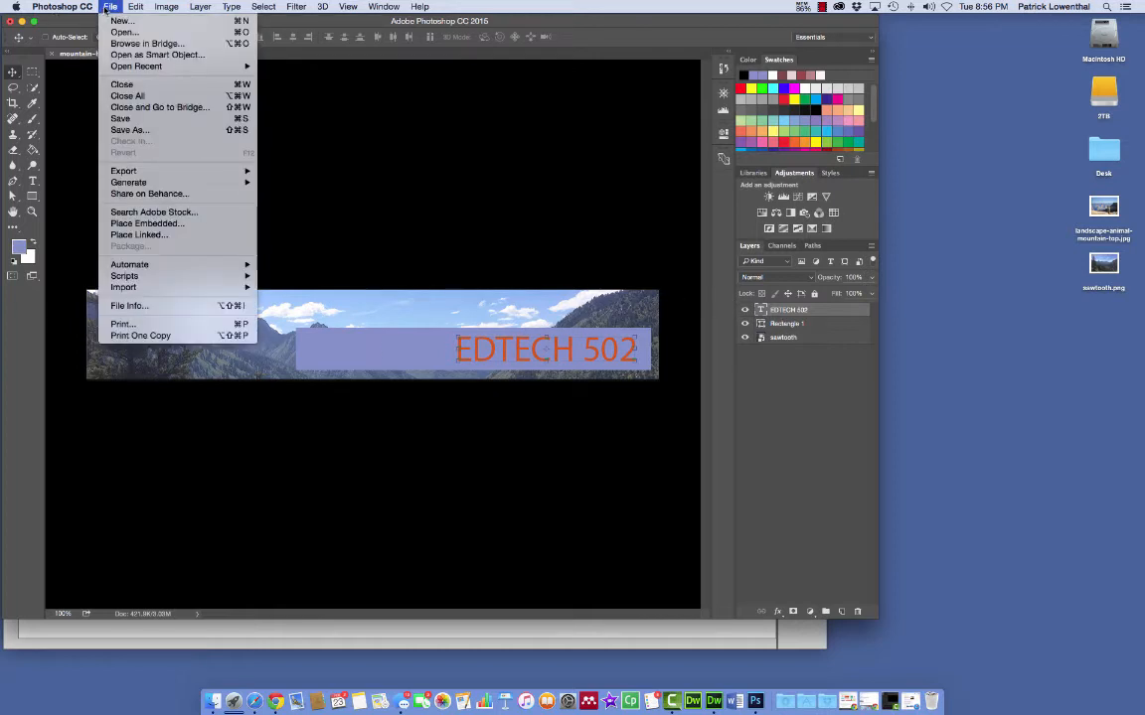
click(130, 127)
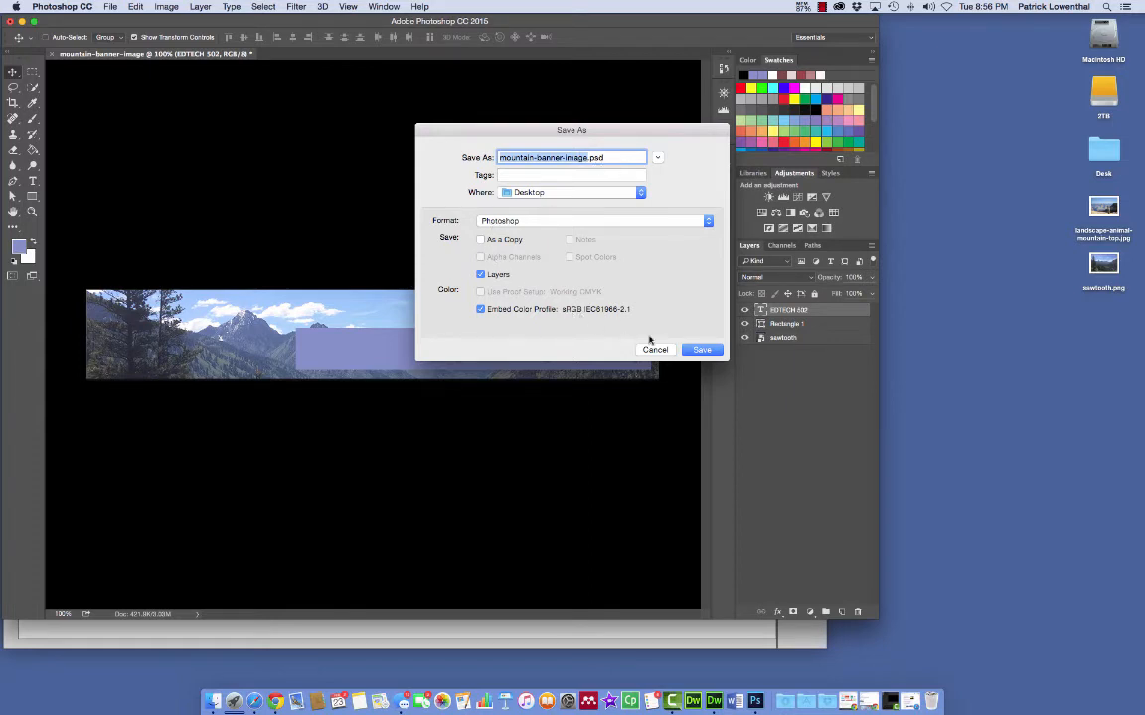
click(701, 350)
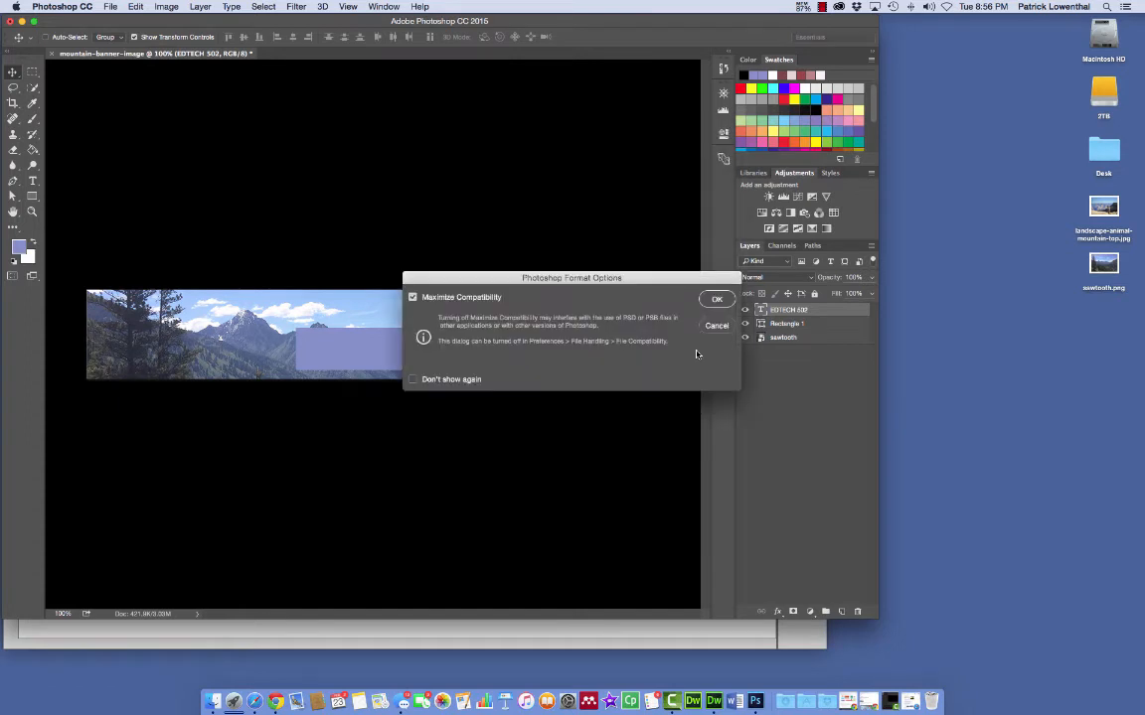
click(716, 300)
- Export the banner as a 960 by 150 px PNG with transparency, named mountain-banner-image.png, to the Desktop
click(111, 7)
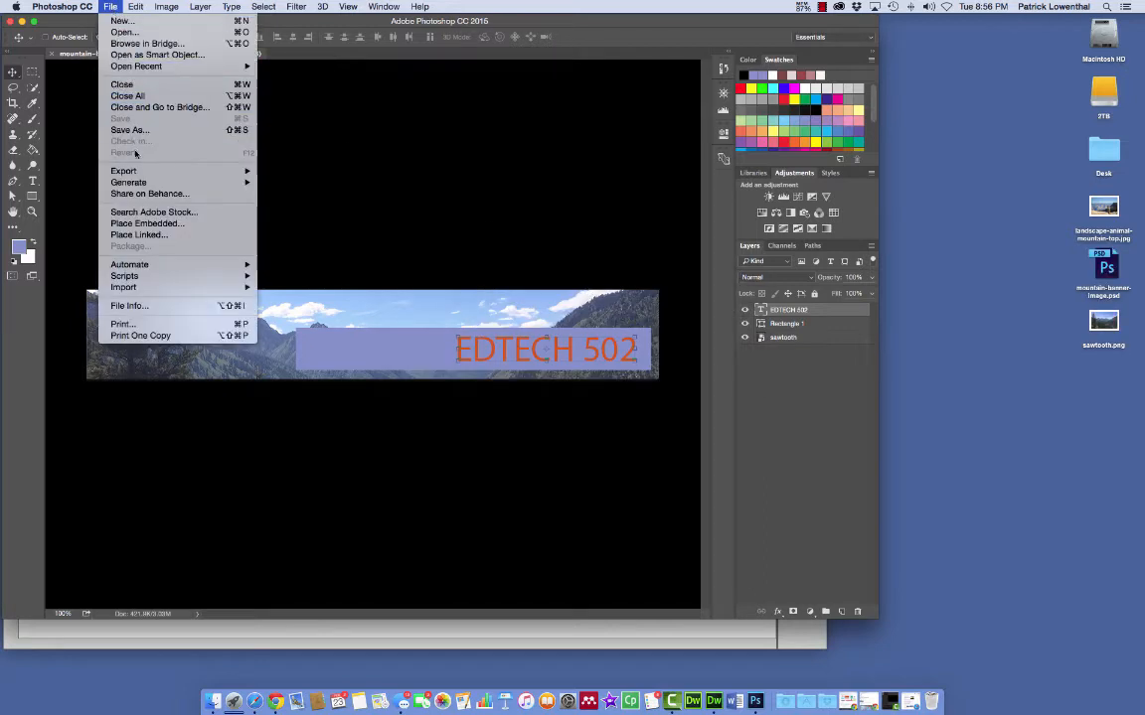
mouse_move(143, 174)
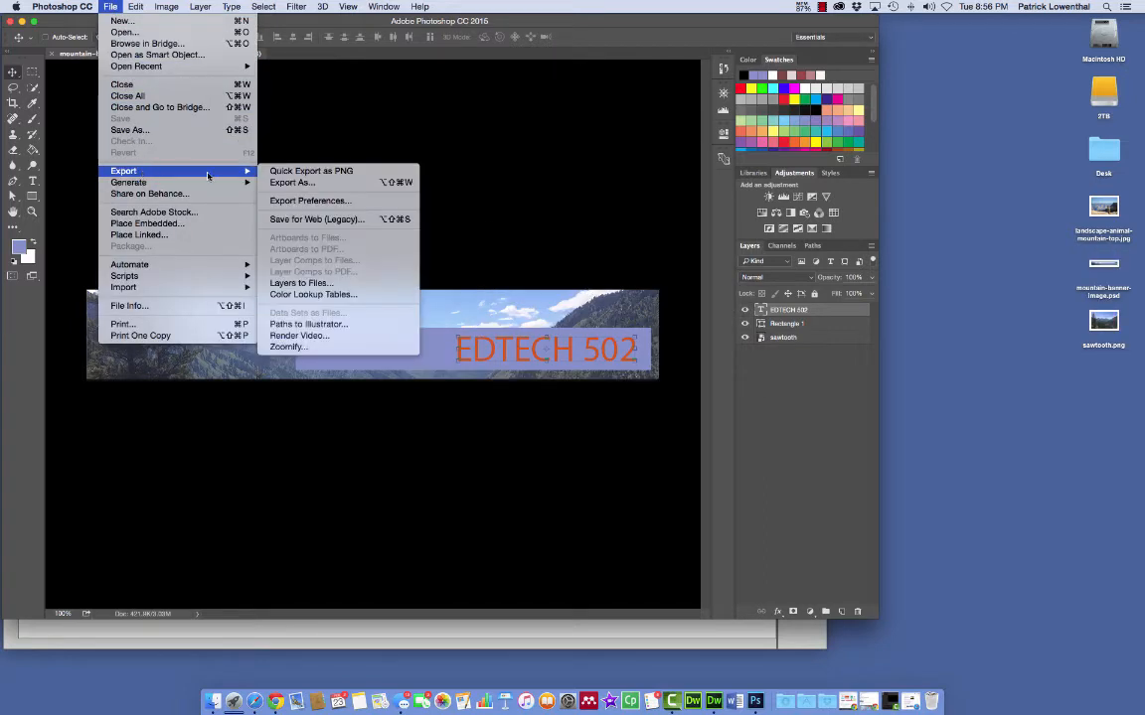
click(279, 183)
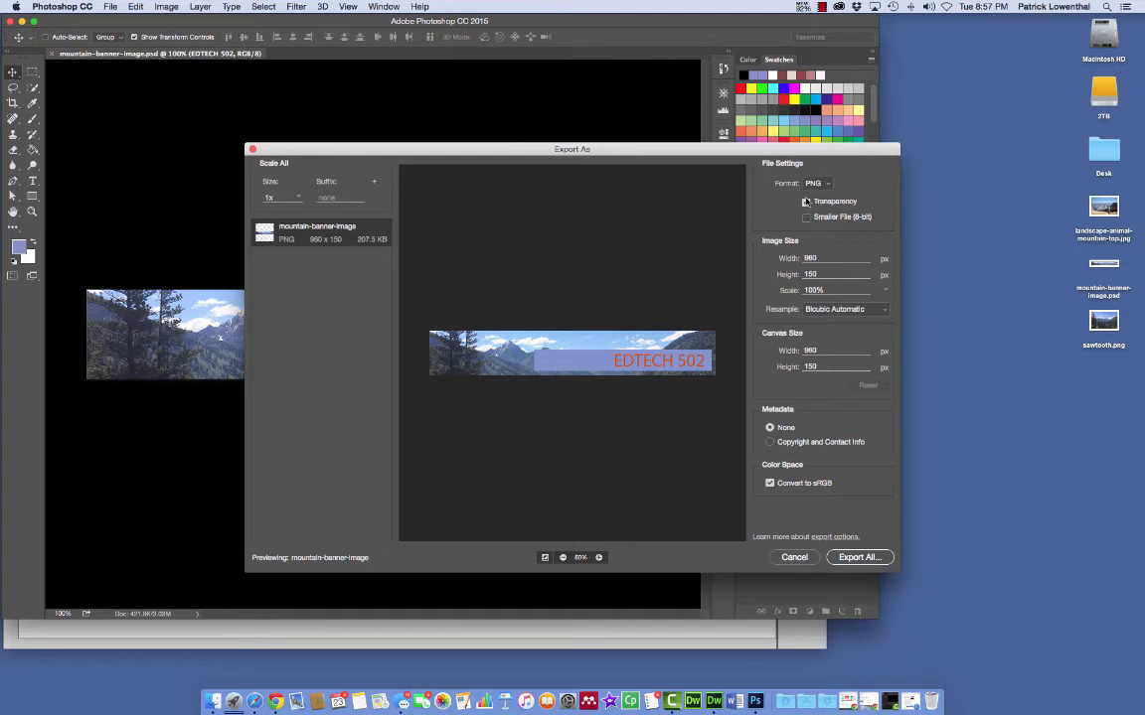
click(847, 557)
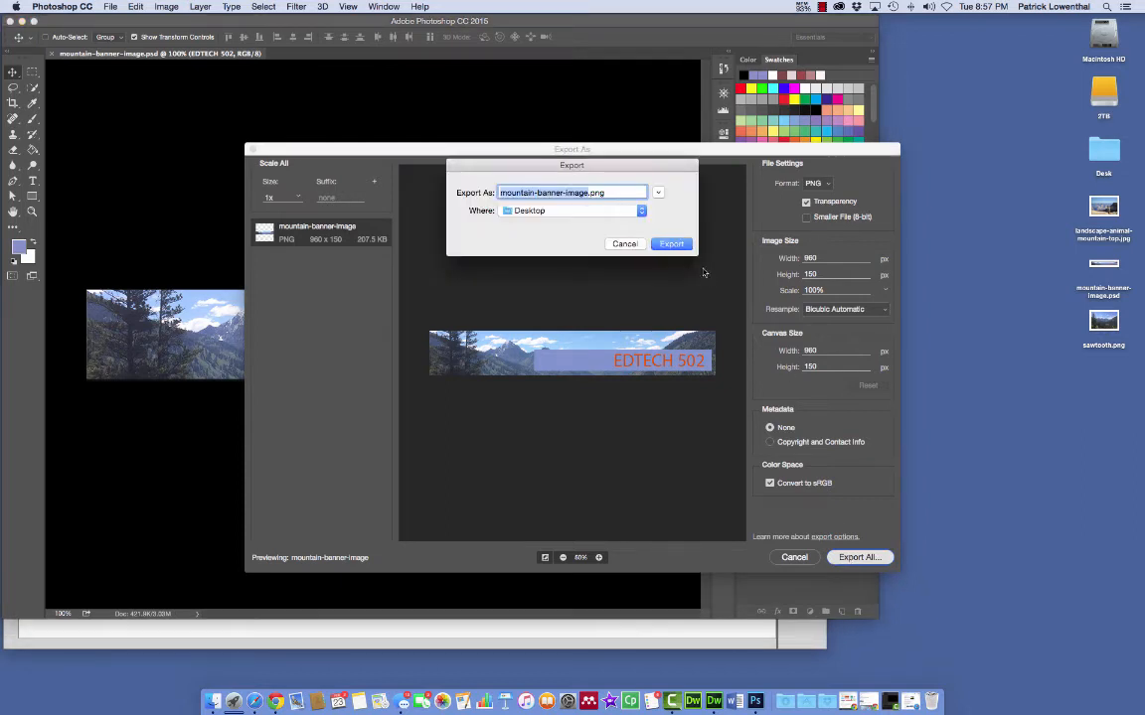
click(679, 245)
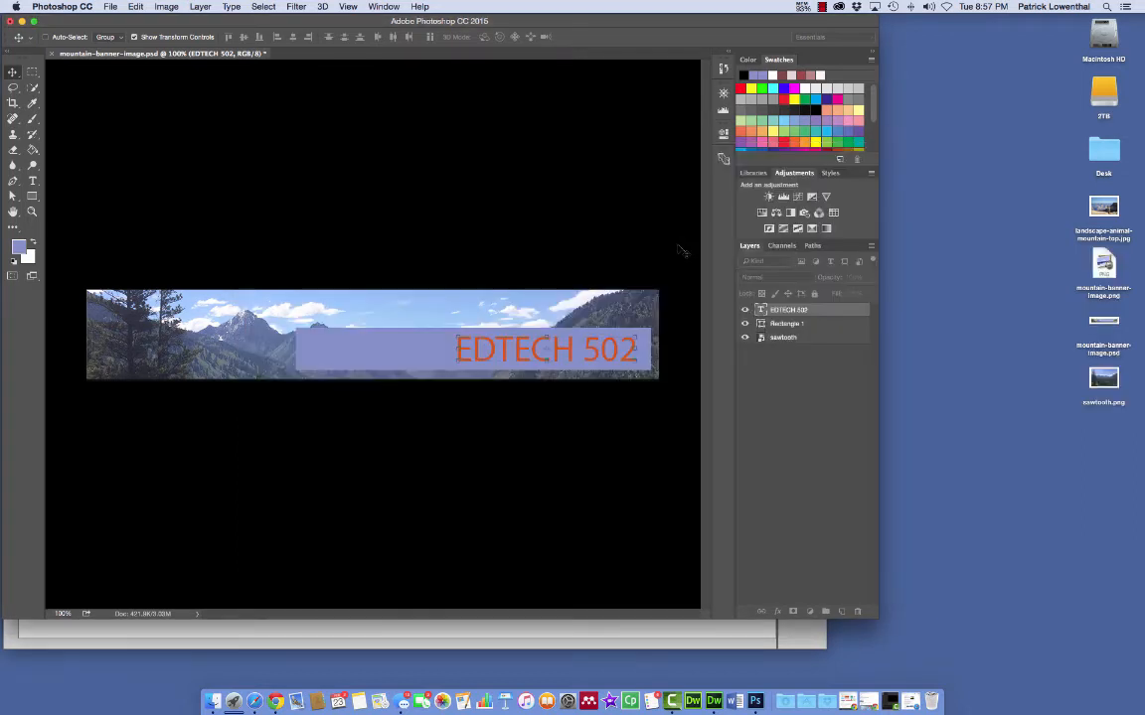
- Switch to Finder, preview the banner's PSD and PNG files on the Desktop, and copy mountain-banner-image.png
click(967, 325)
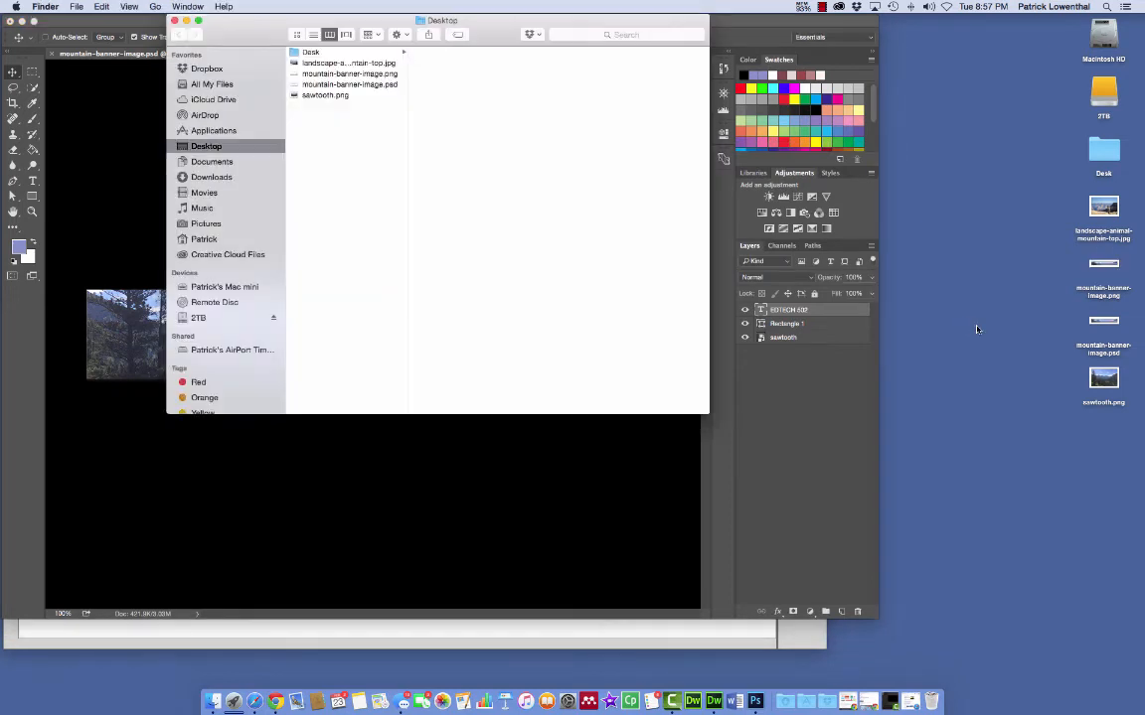
click(326, 85)
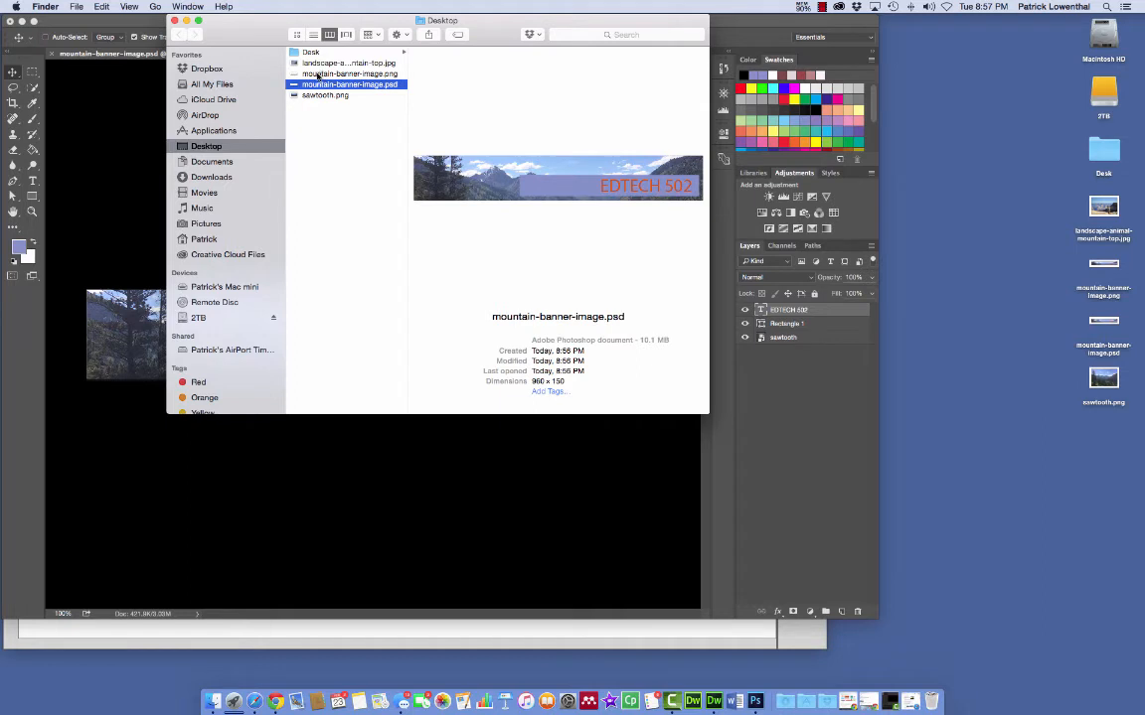
click(318, 75)
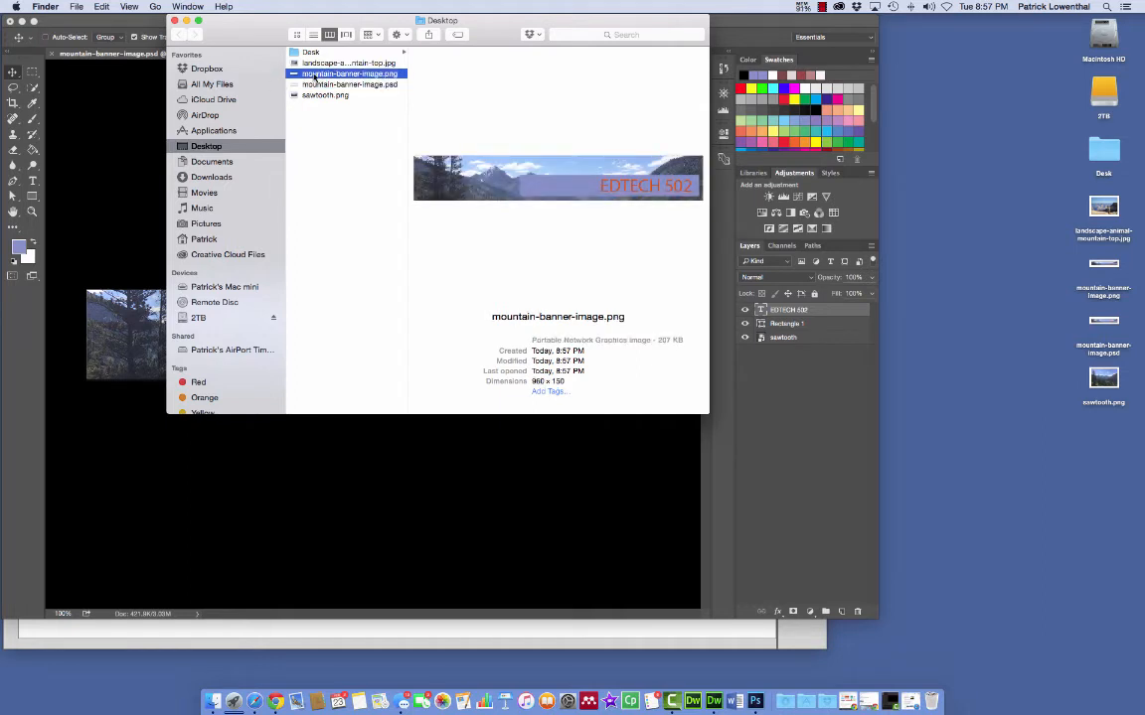
drag(288, 73, 238, 82)
drag(336, 79, 343, 79)
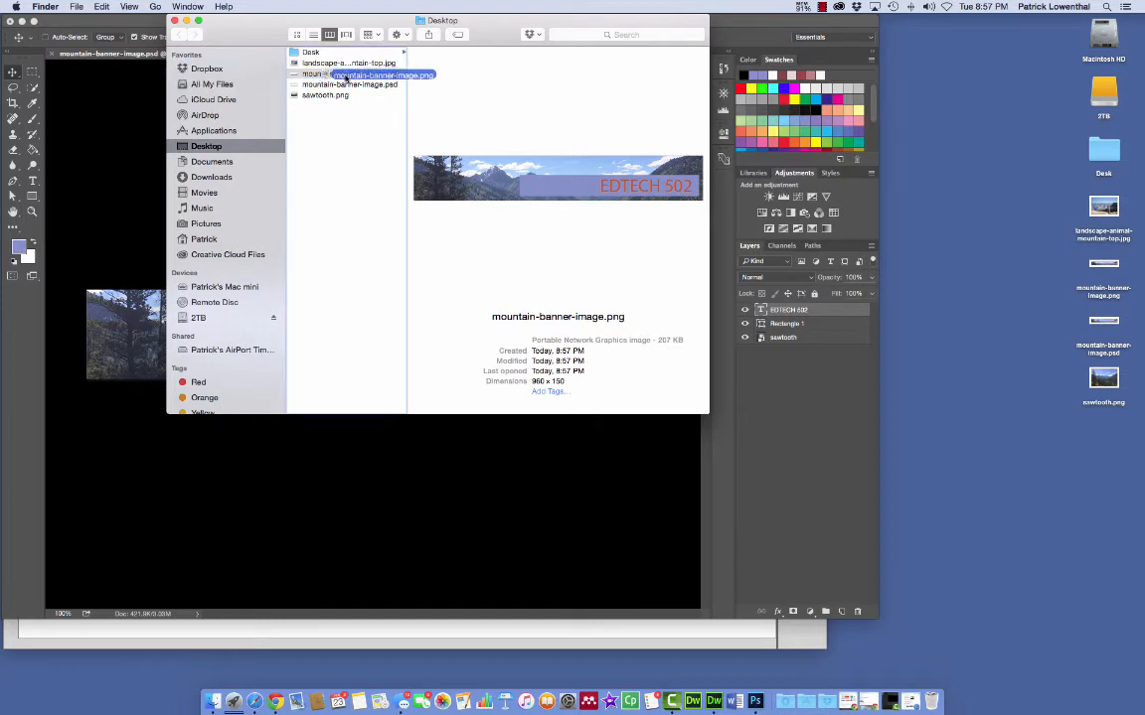
right_click(346, 77)
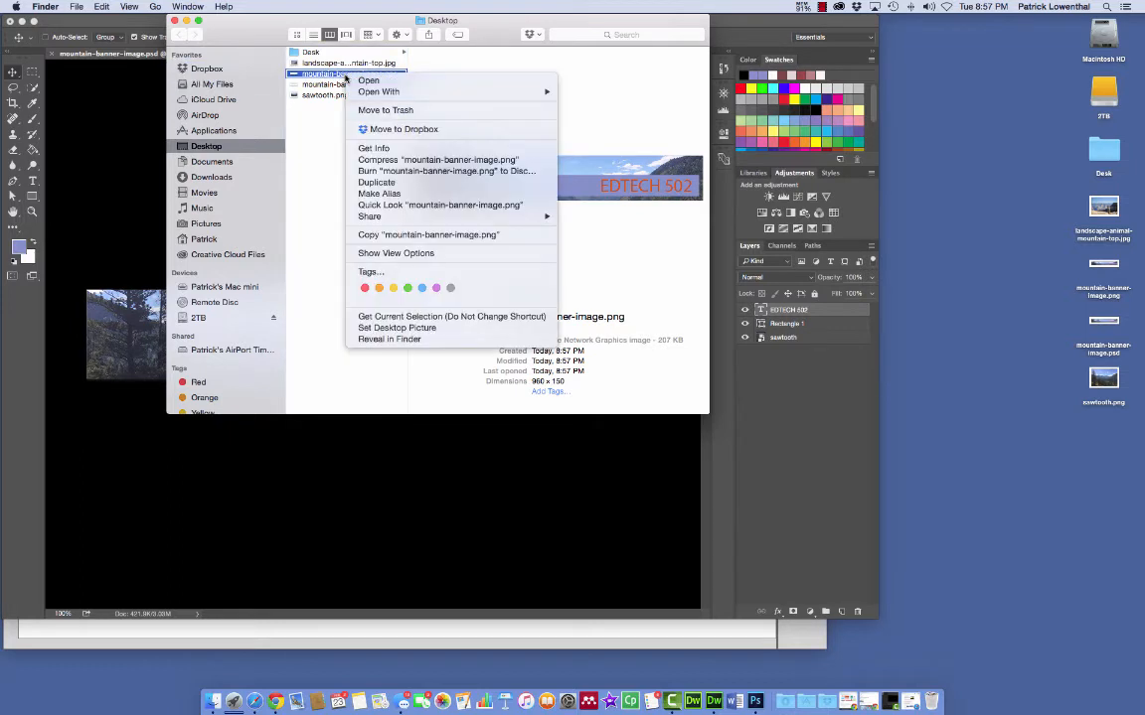
click(364, 234)
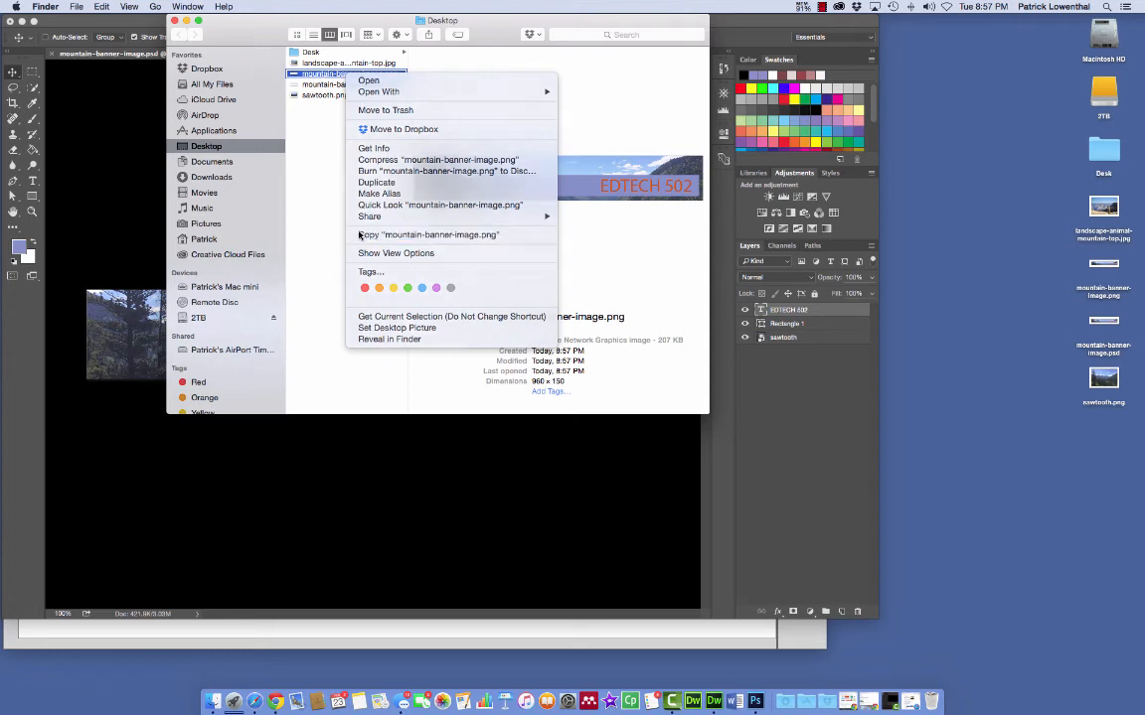
- Create a folder named images inside the edtech2 folder under web sites in Documents
click(212, 162)
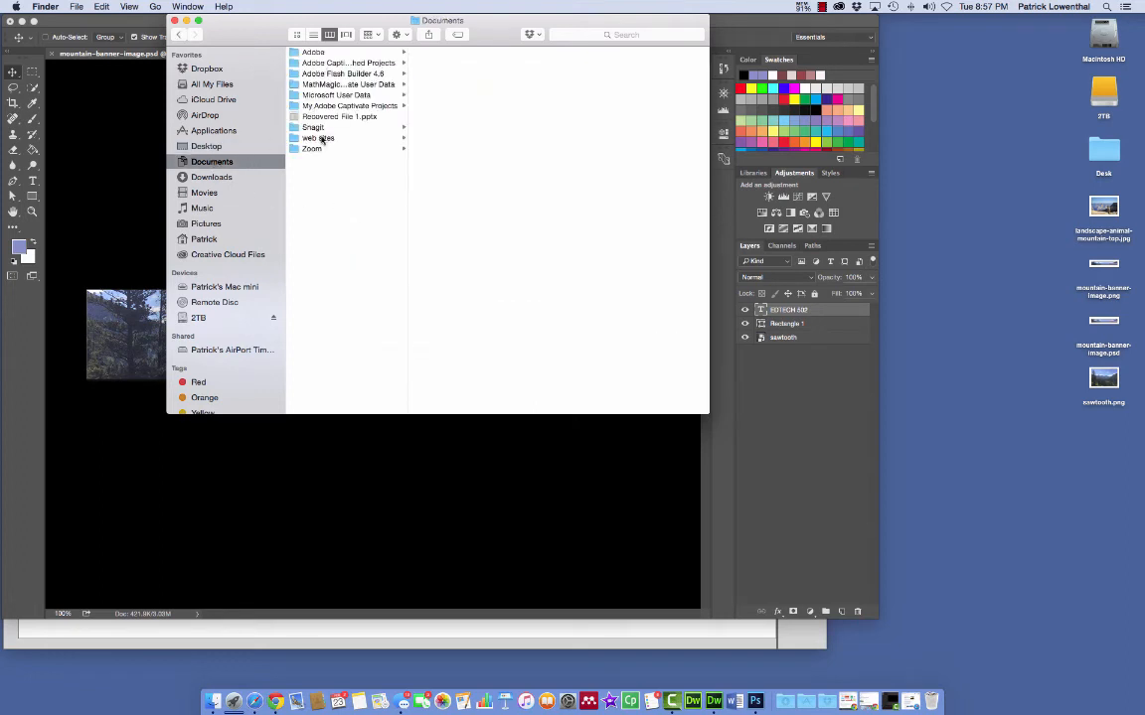
click(321, 140)
click(438, 64)
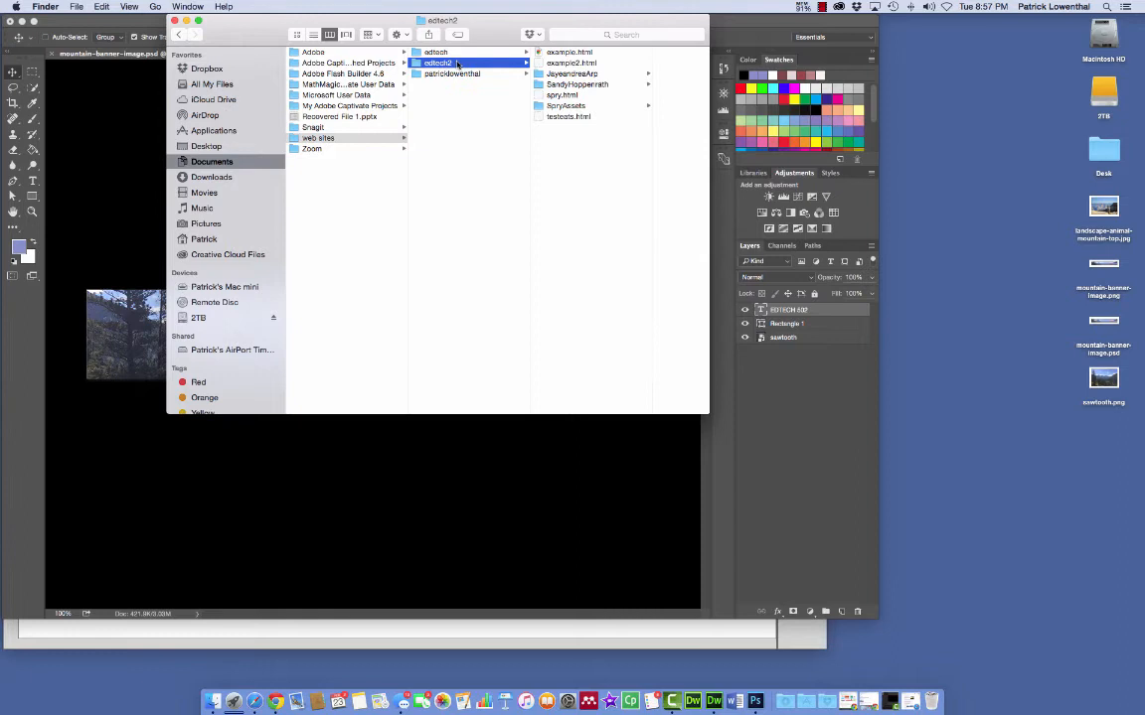
right_click(564, 144)
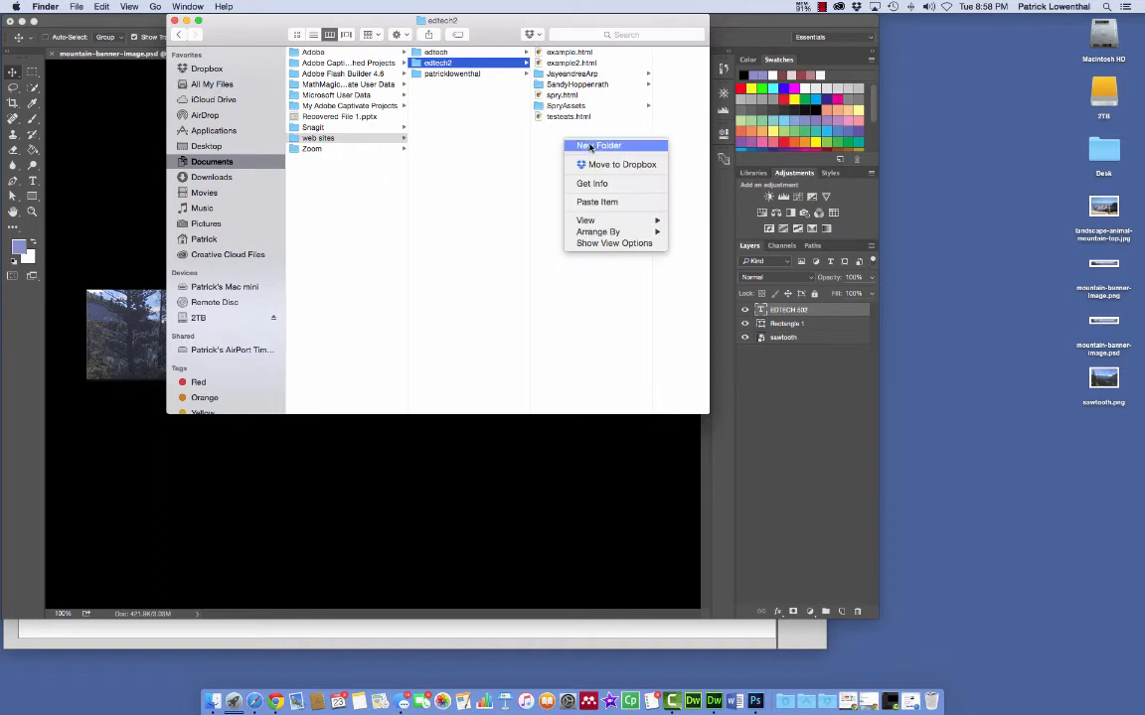
click(598, 145)
text(images)
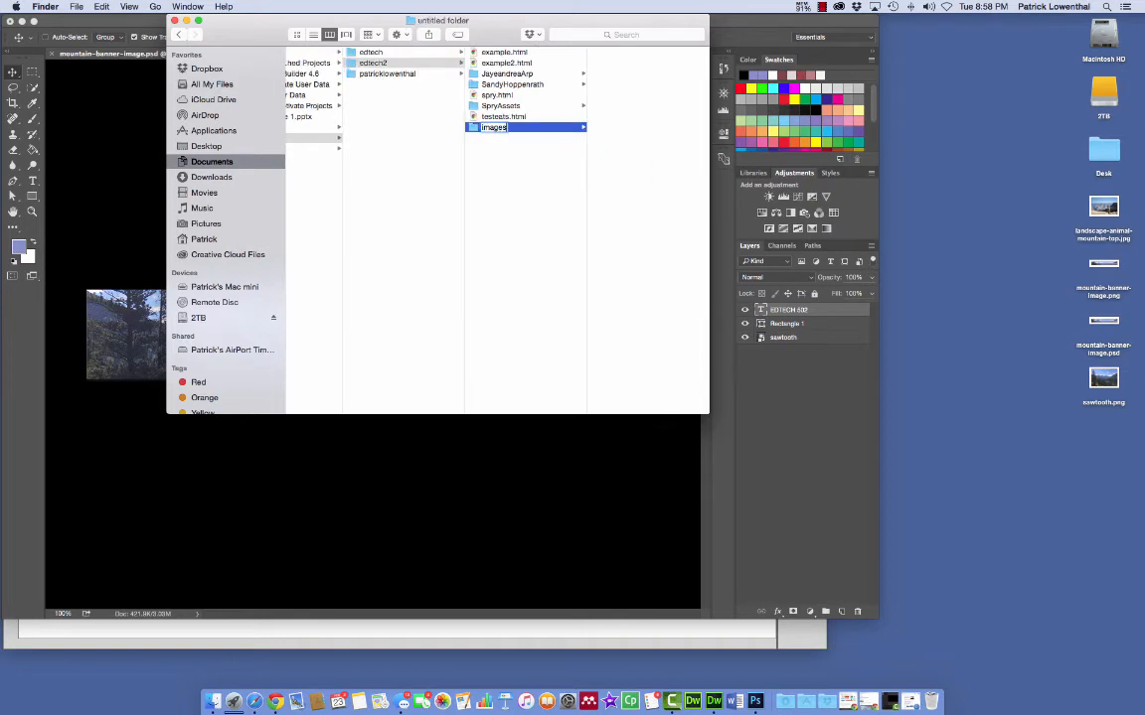
key(Return)
- Paste the copied banner PNG into the new images folder and close the Finder window
right_click(509, 75)
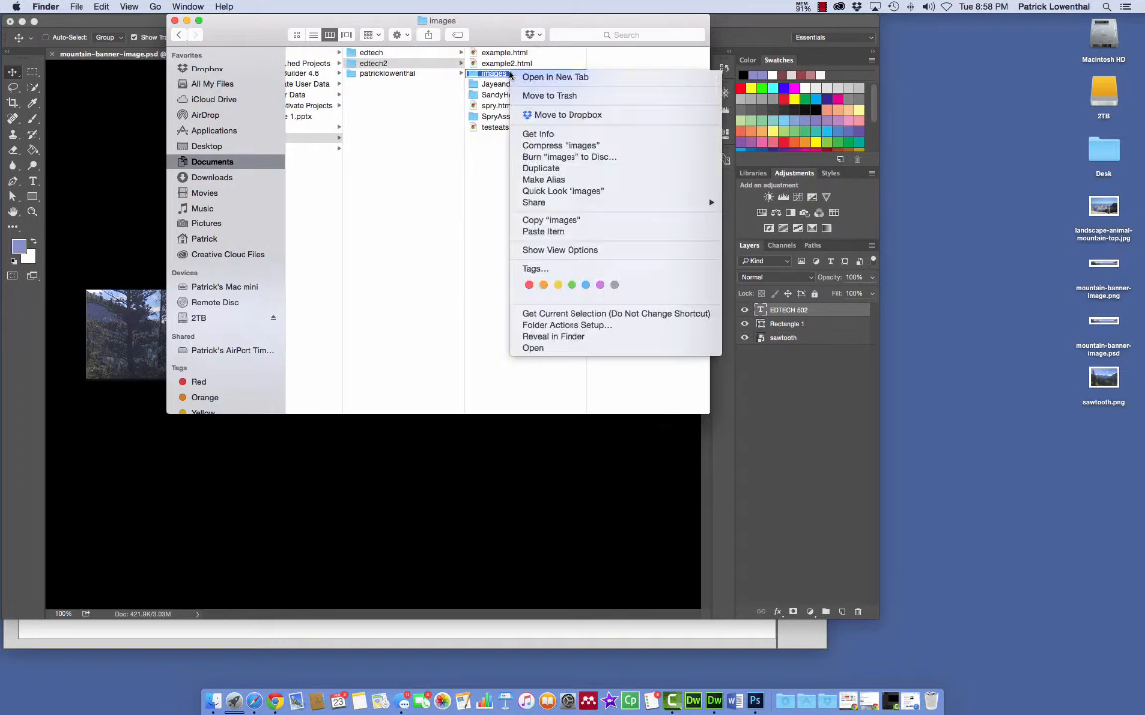
click(545, 231)
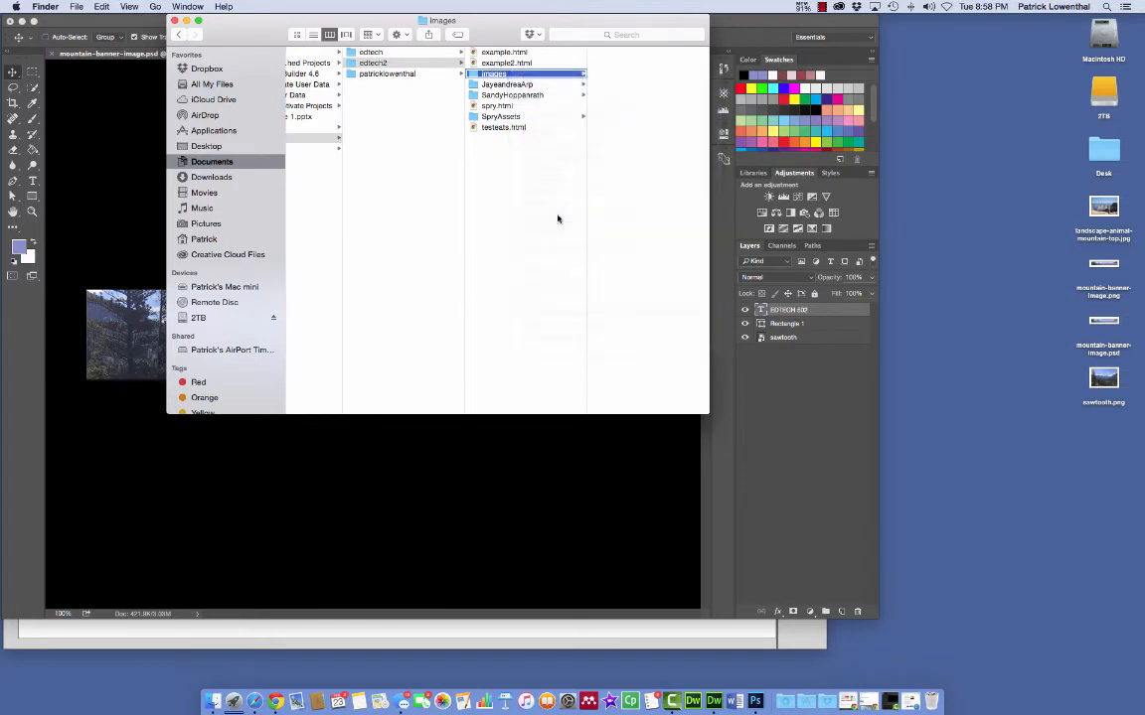
click(174, 21)
- Return to Photoshop and close mountain-banner-image.psd without saving changes
click(52, 54)
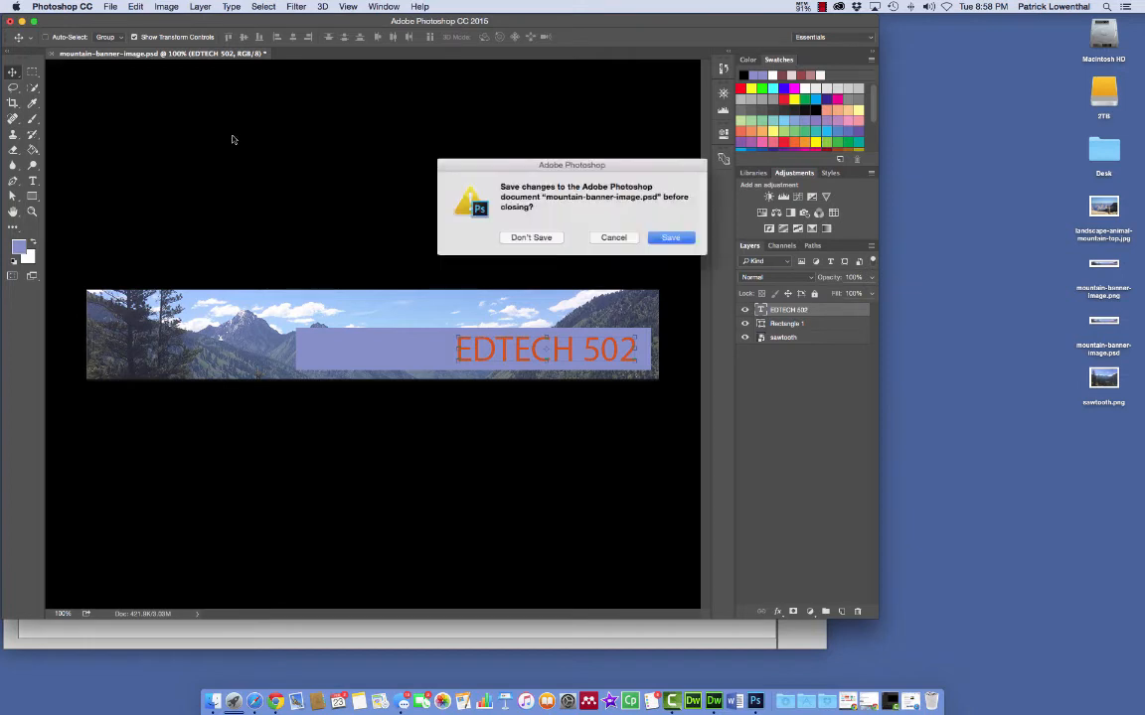
click(537, 237)
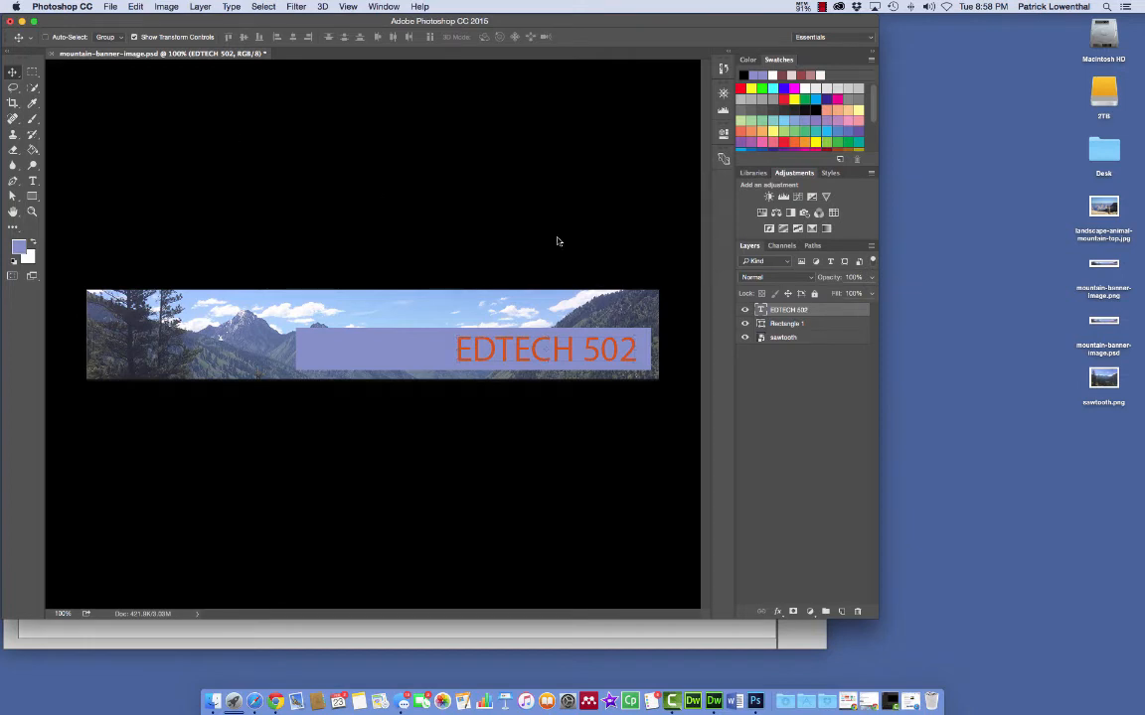
- Create a new transparent document 960 pixels wide and 400 pixels high
click(155, 187)
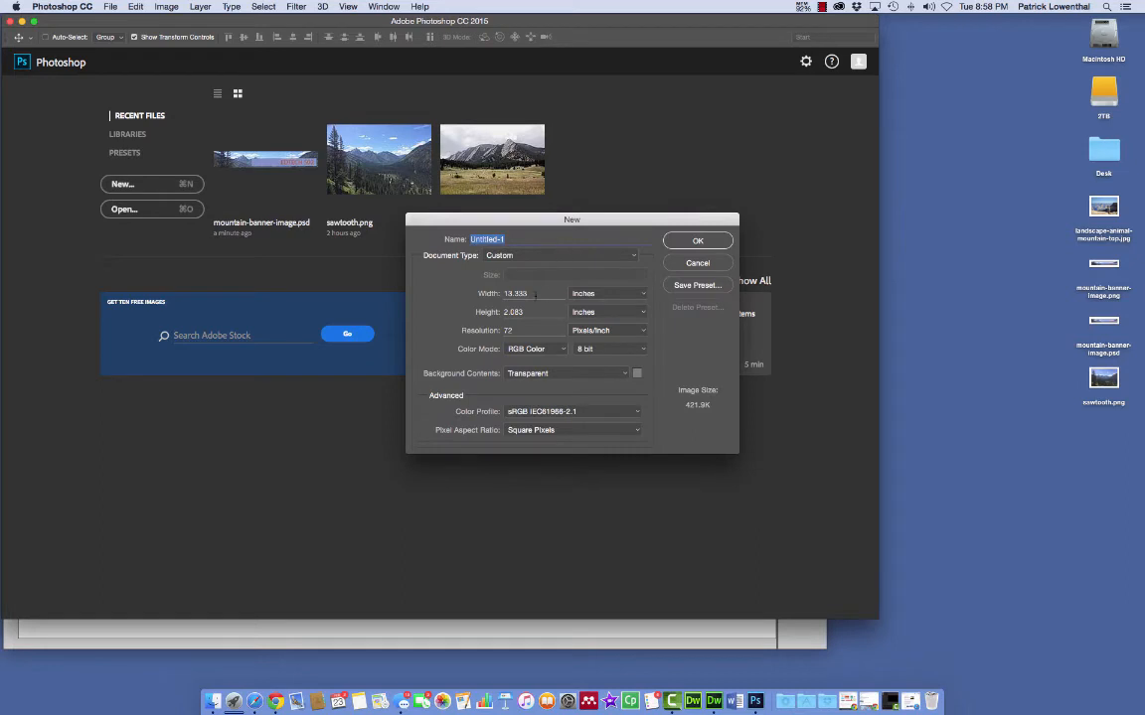
click(535, 295)
click(589, 295)
click(557, 272)
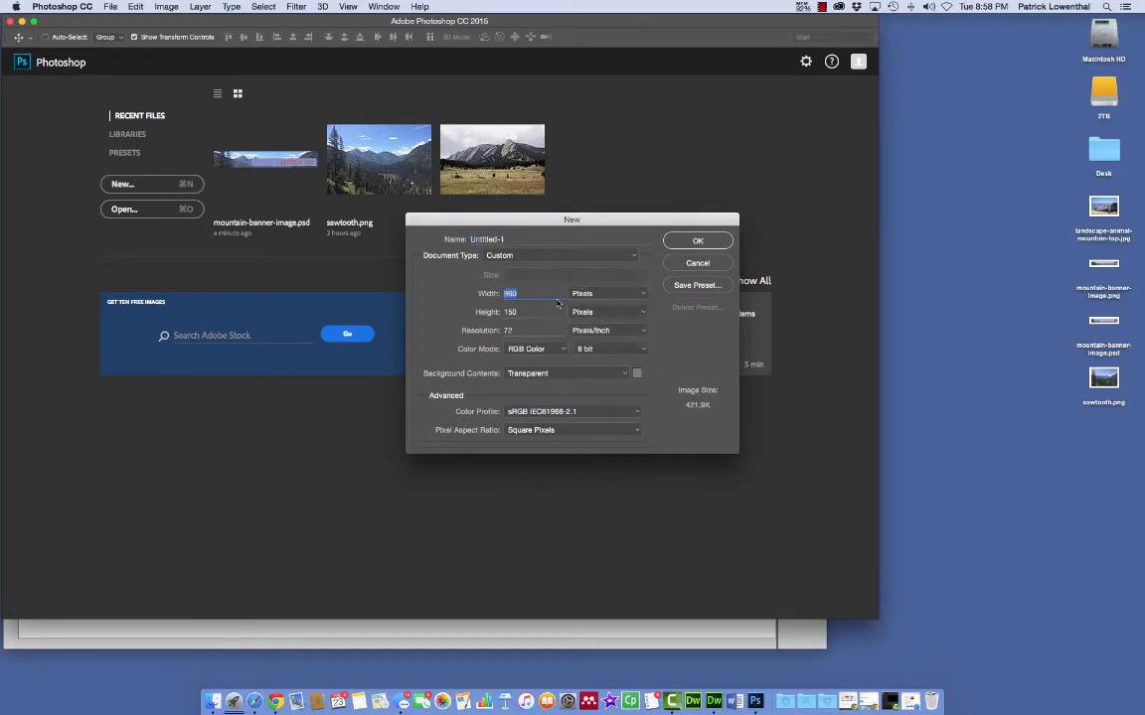
key(Tab)
text(400)
click(700, 241)
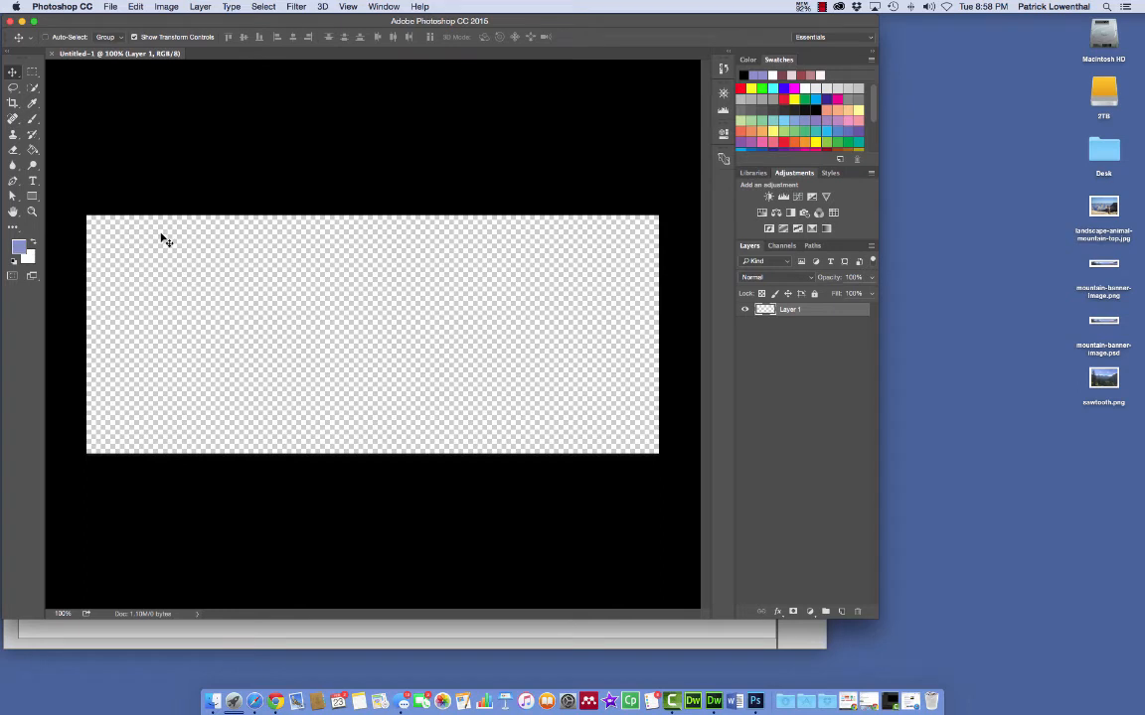
- Draw a rectangle of about 971 by 400 px covering the whole canvas and fill it with light gray
click(32, 197)
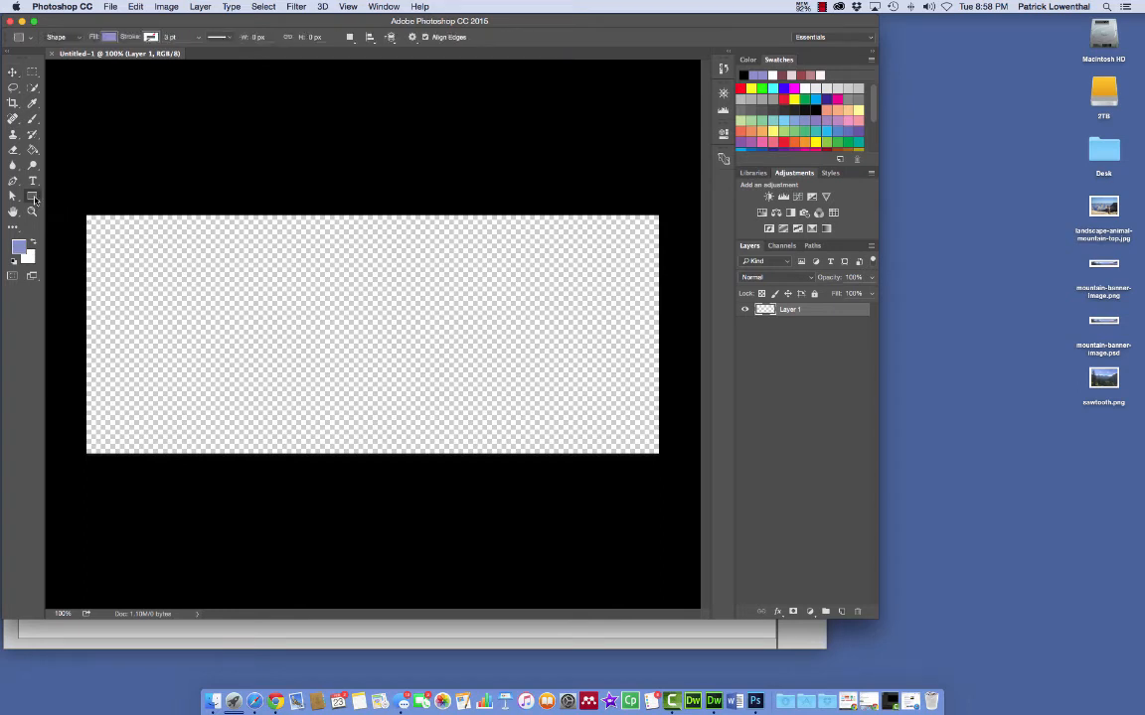
drag(84, 216, 661, 454)
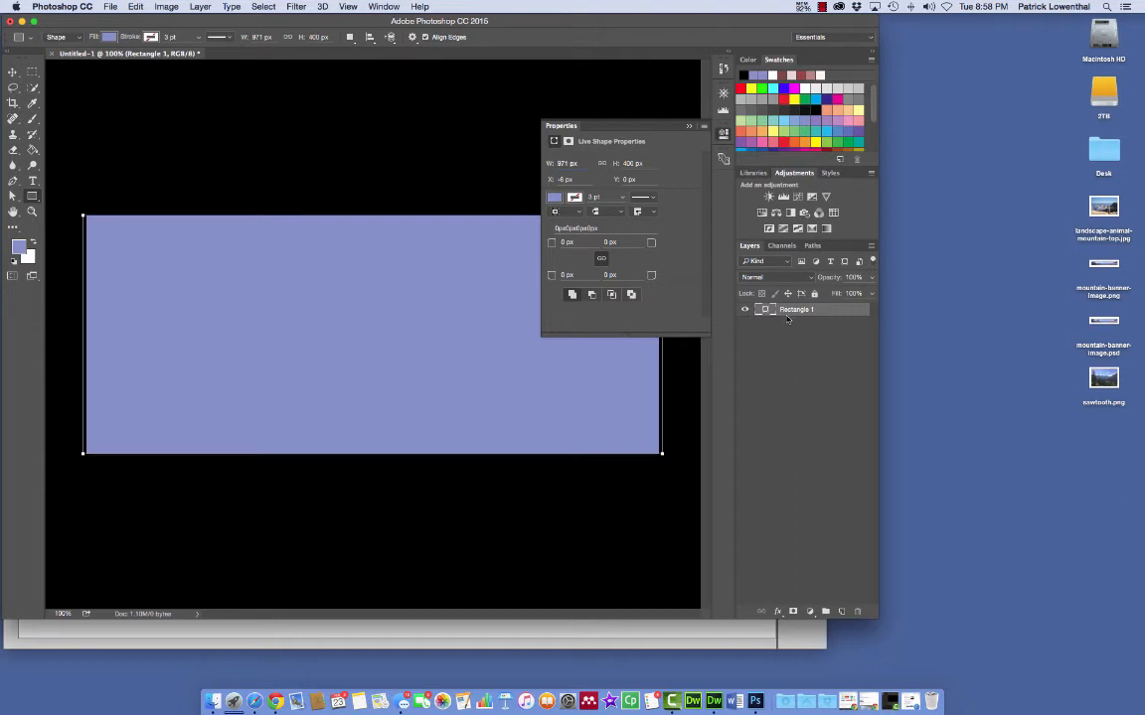
click(555, 196)
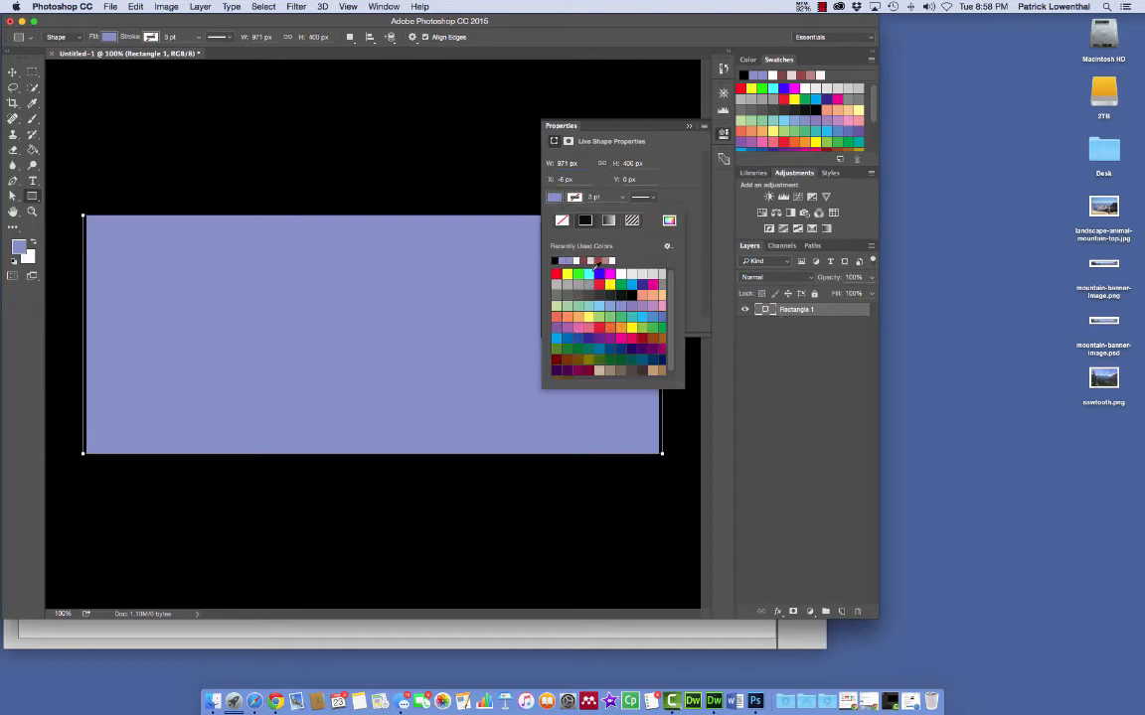
scroll(599, 283, down, 1)
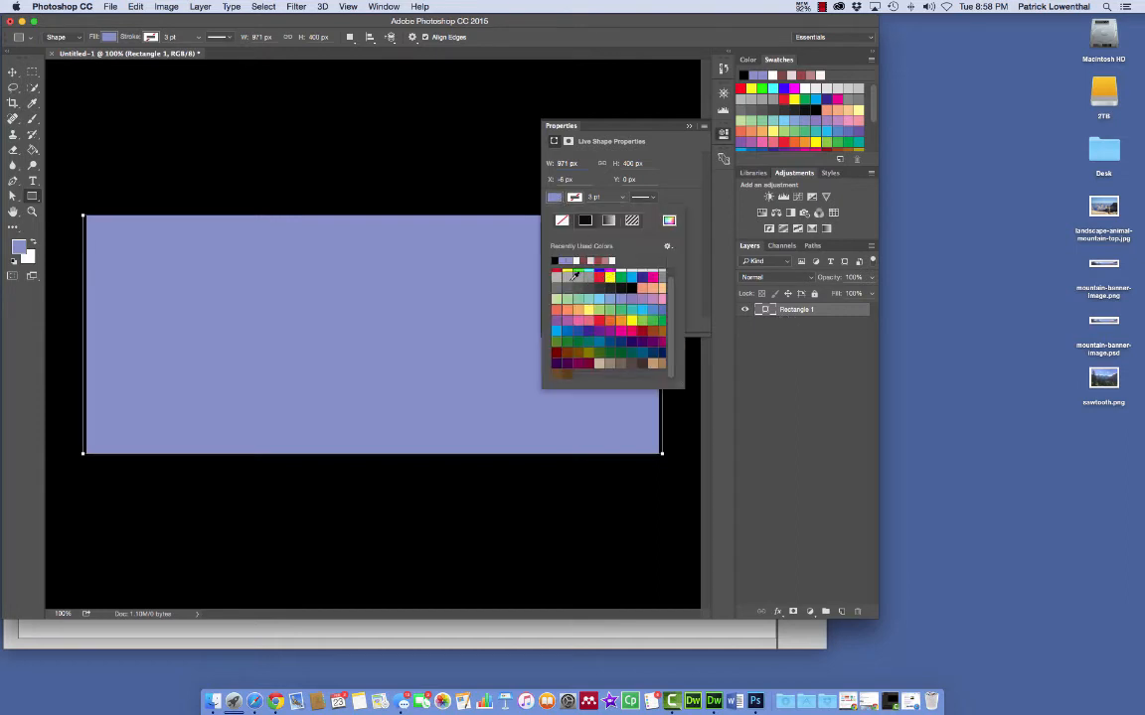
click(557, 278)
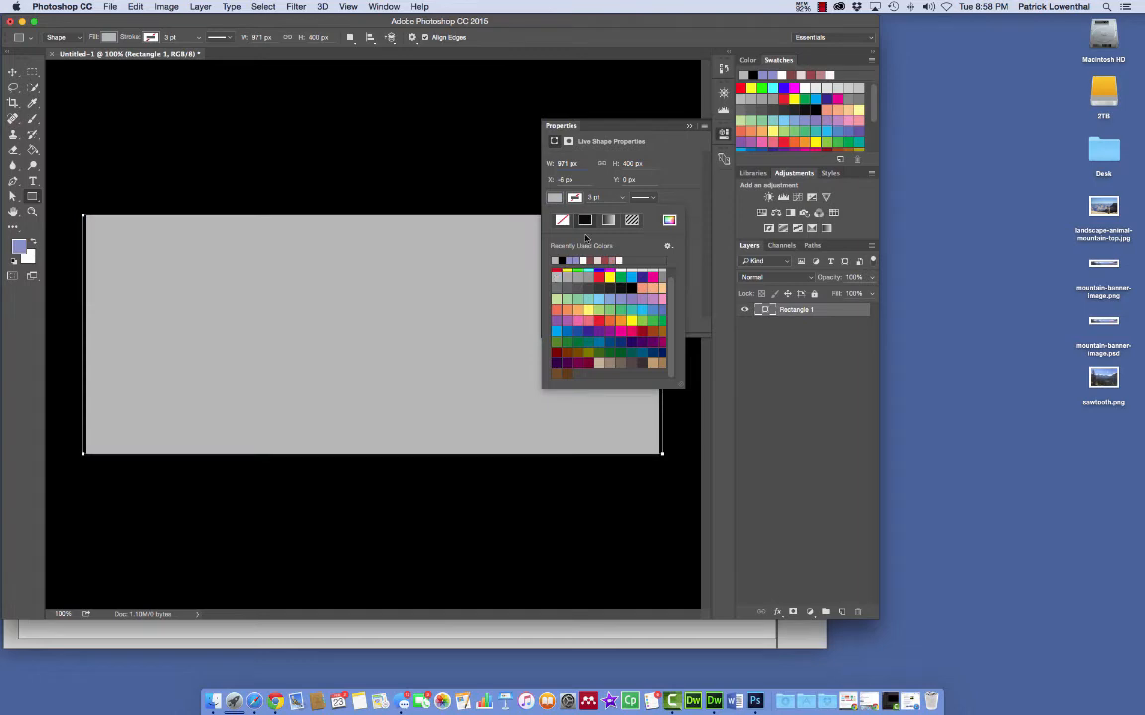
click(897, 409)
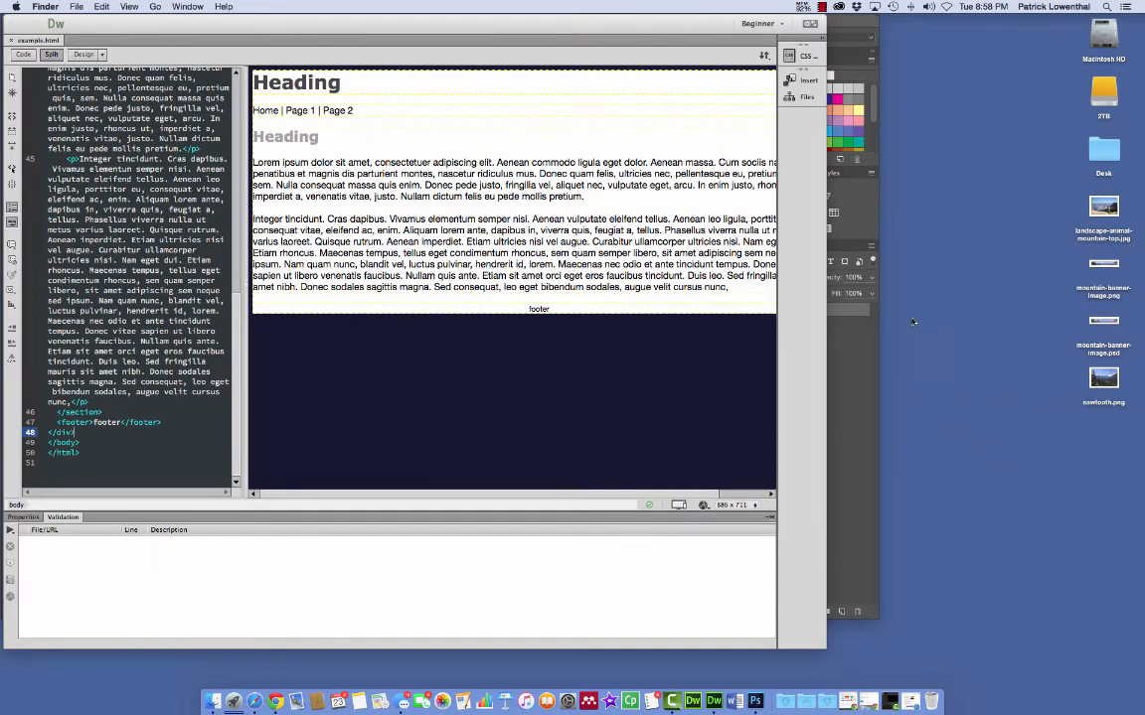
click(875, 383)
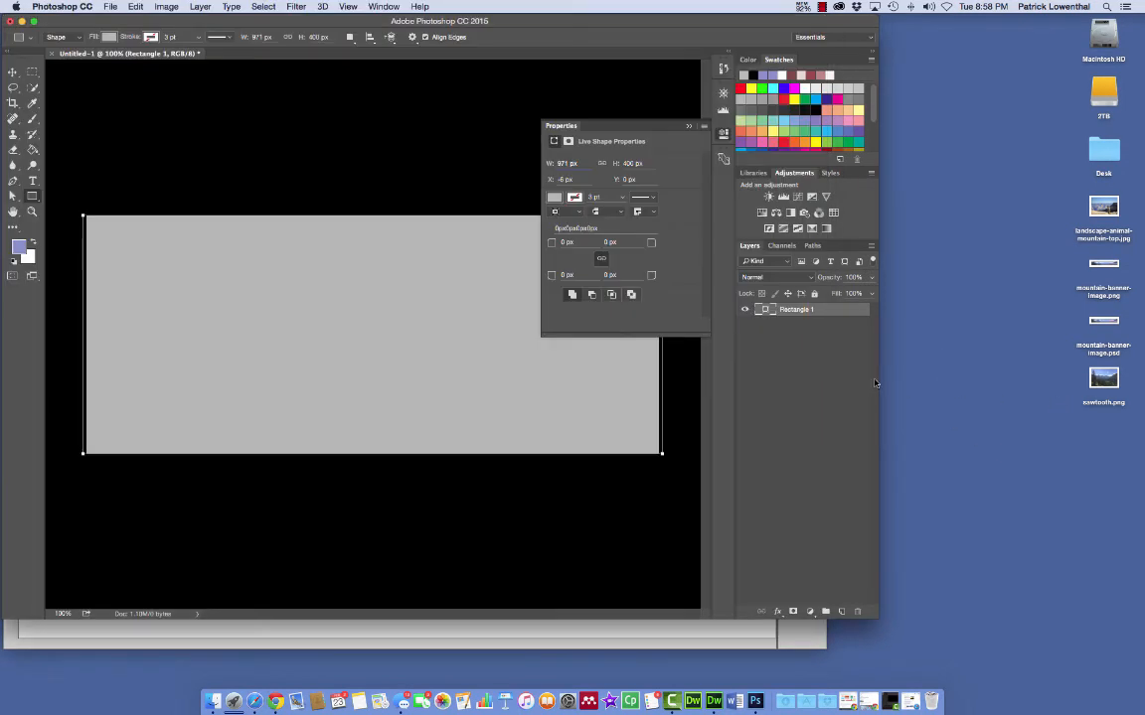
click(689, 128)
- Place sawtooth.png from the desktop onto the gray canvas and commit it at its fitted size
drag(1111, 376, 814, 376)
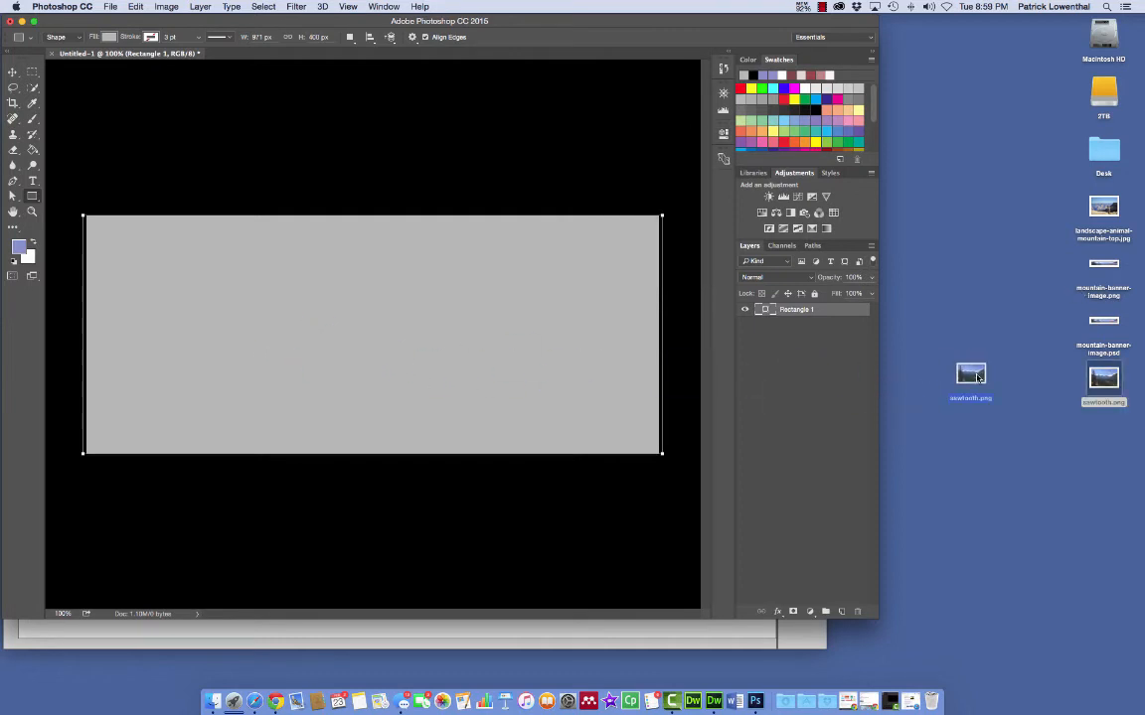
click(108, 9)
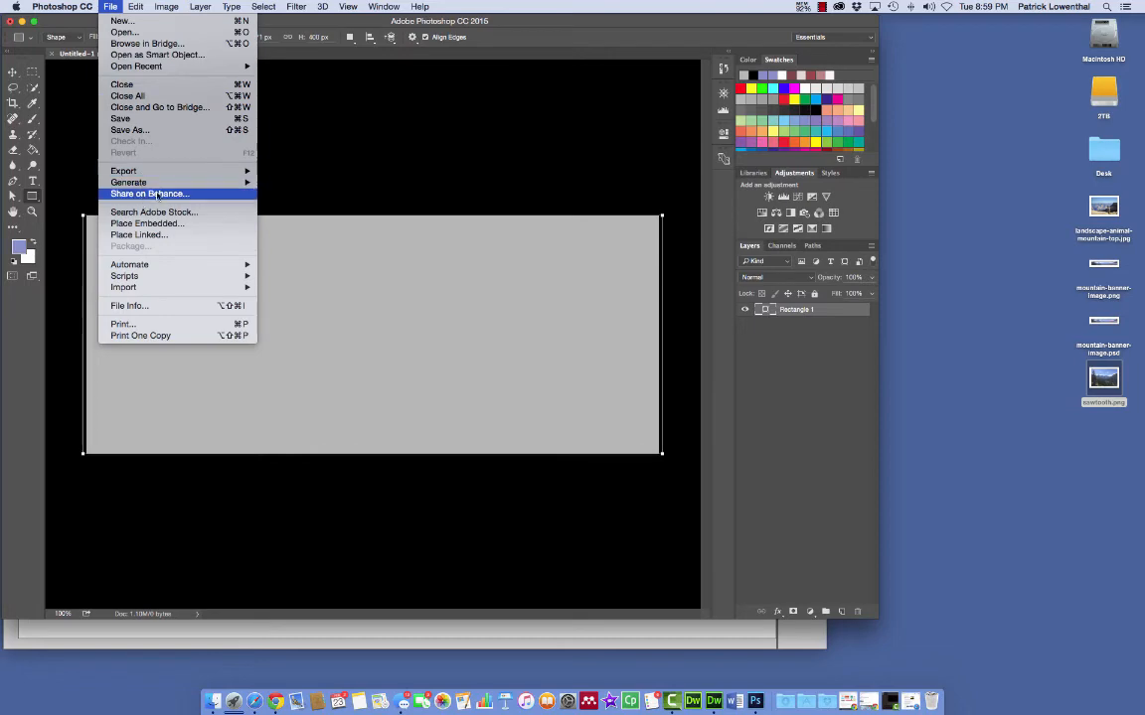
click(969, 432)
click(854, 395)
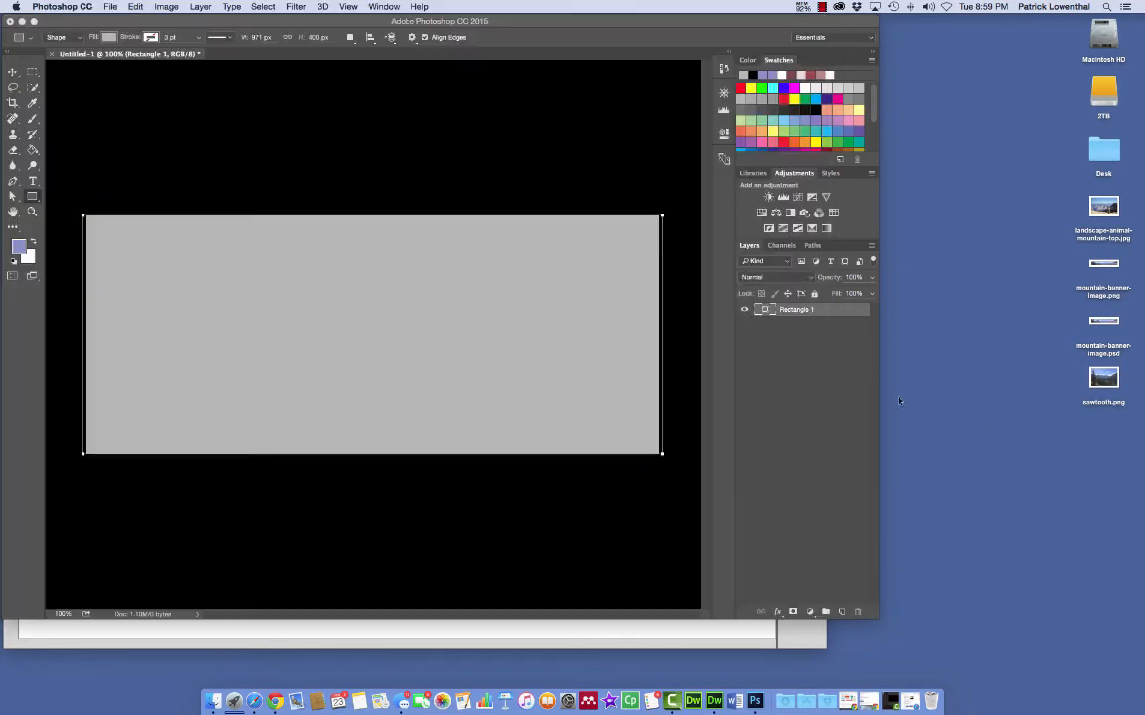
drag(1104, 376, 199, 341)
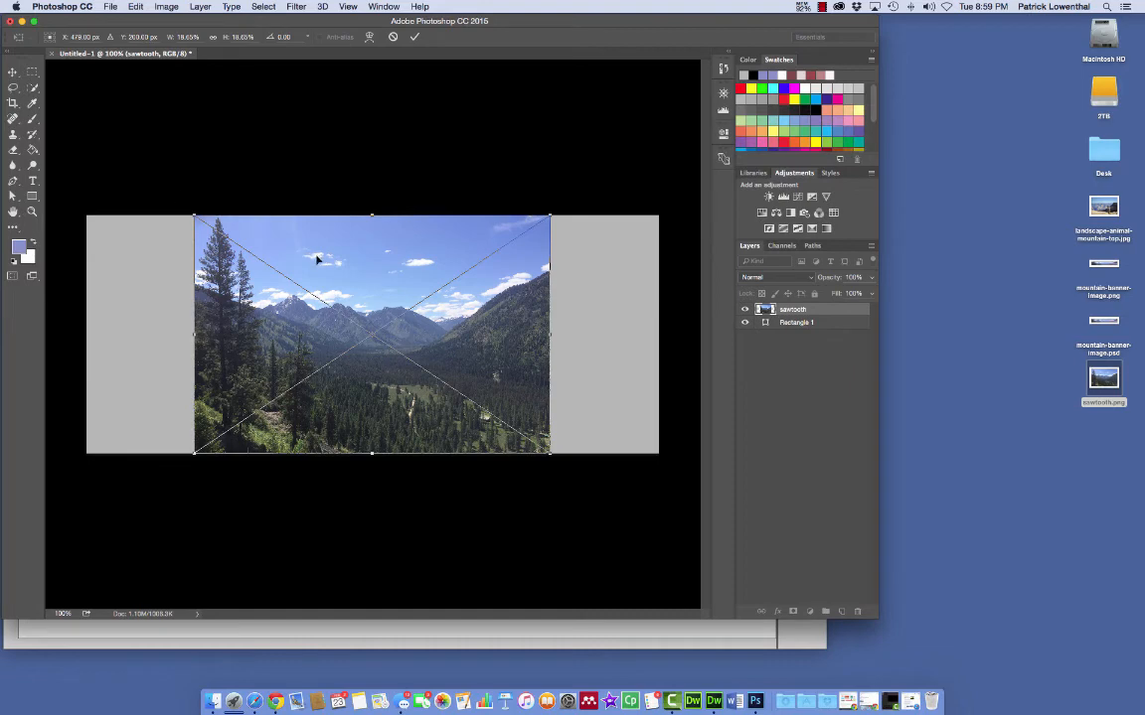
key(Return)
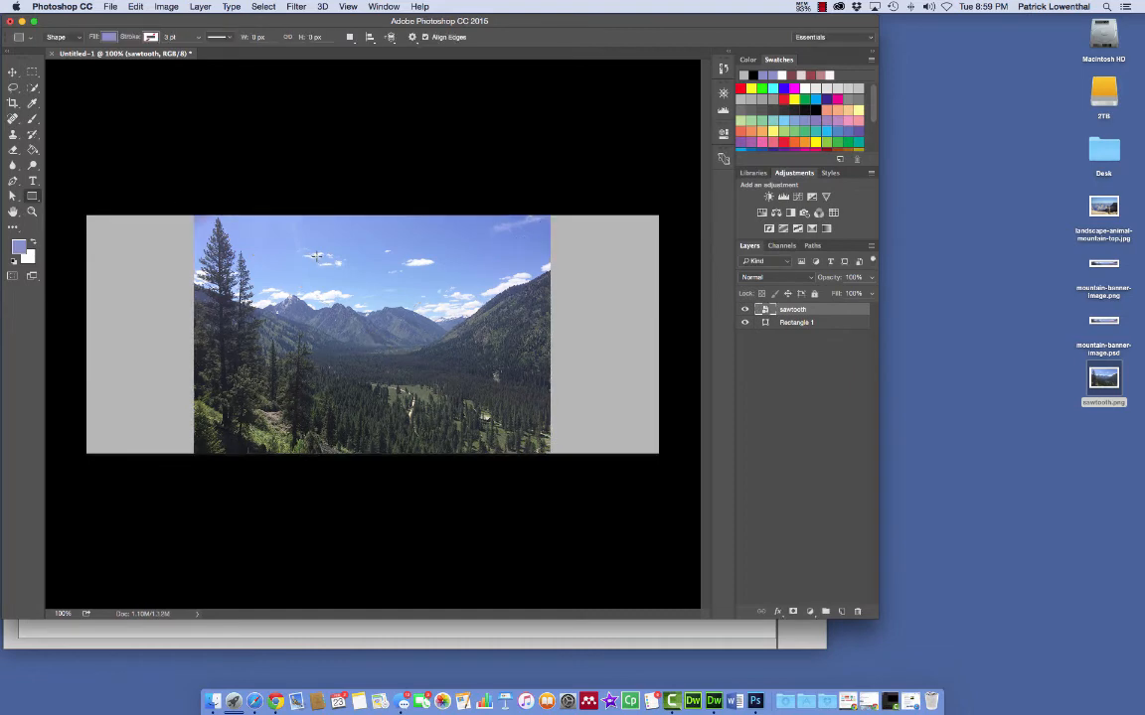
click(321, 284)
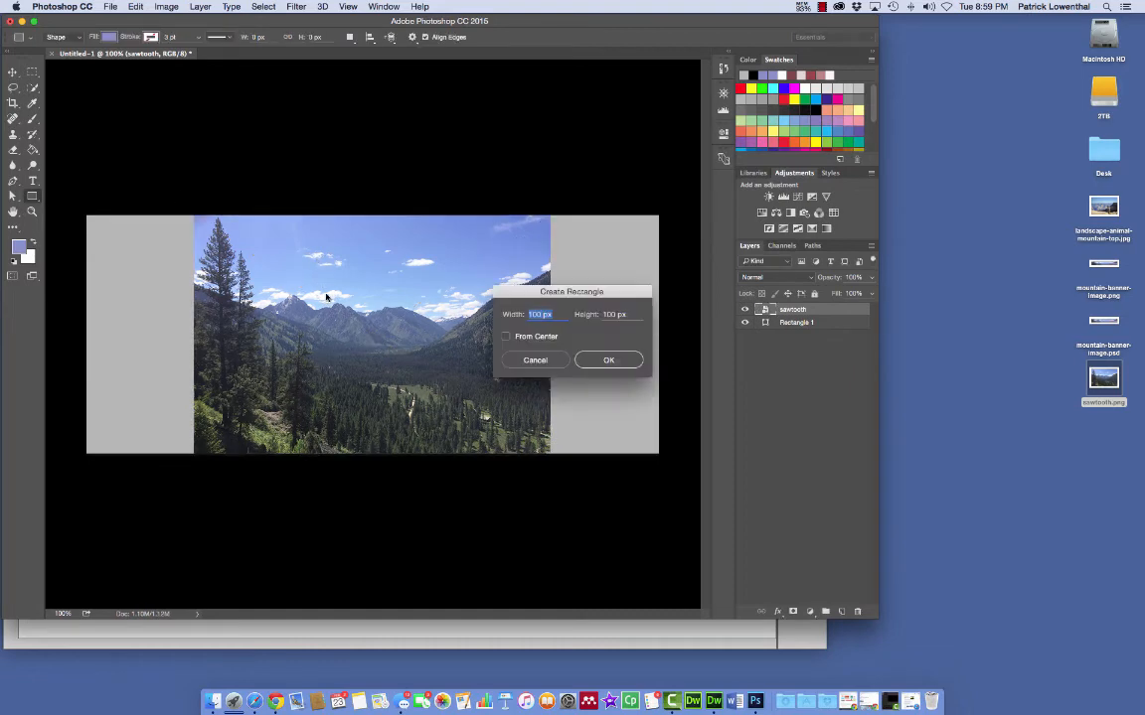
click(607, 360)
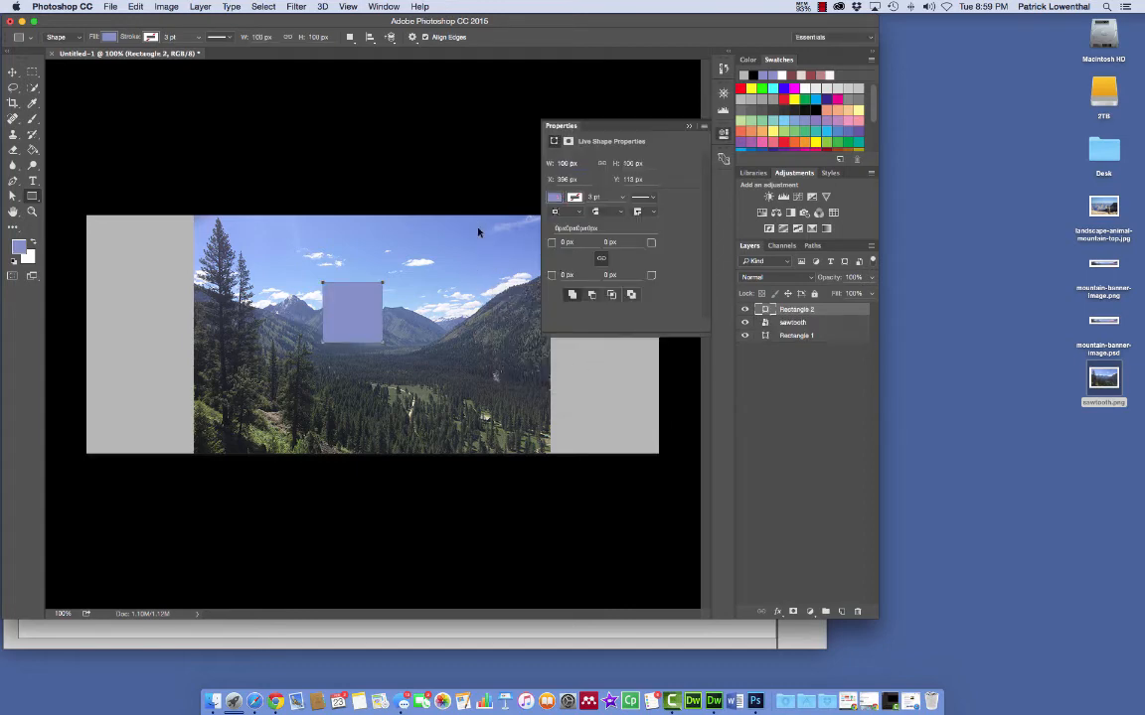
key(super+z)
- Scale the sawtooth photo proportionally to about 13% and move it to the left half of the gray background
click(13, 72)
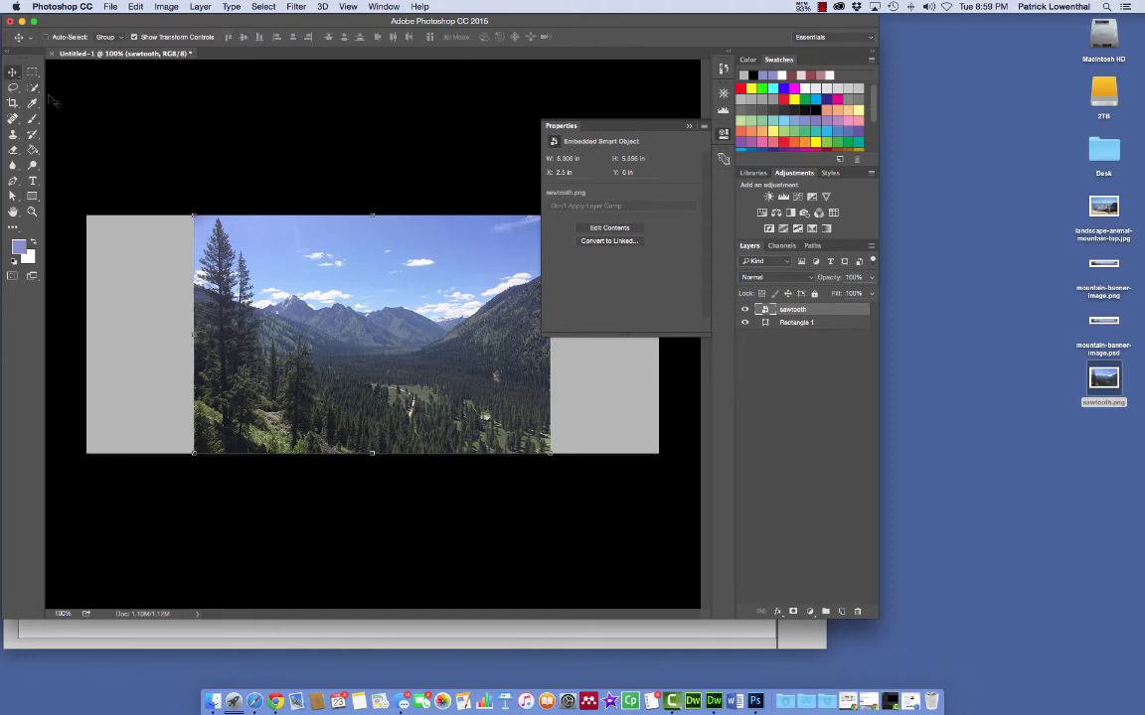
drag(306, 285, 302, 307)
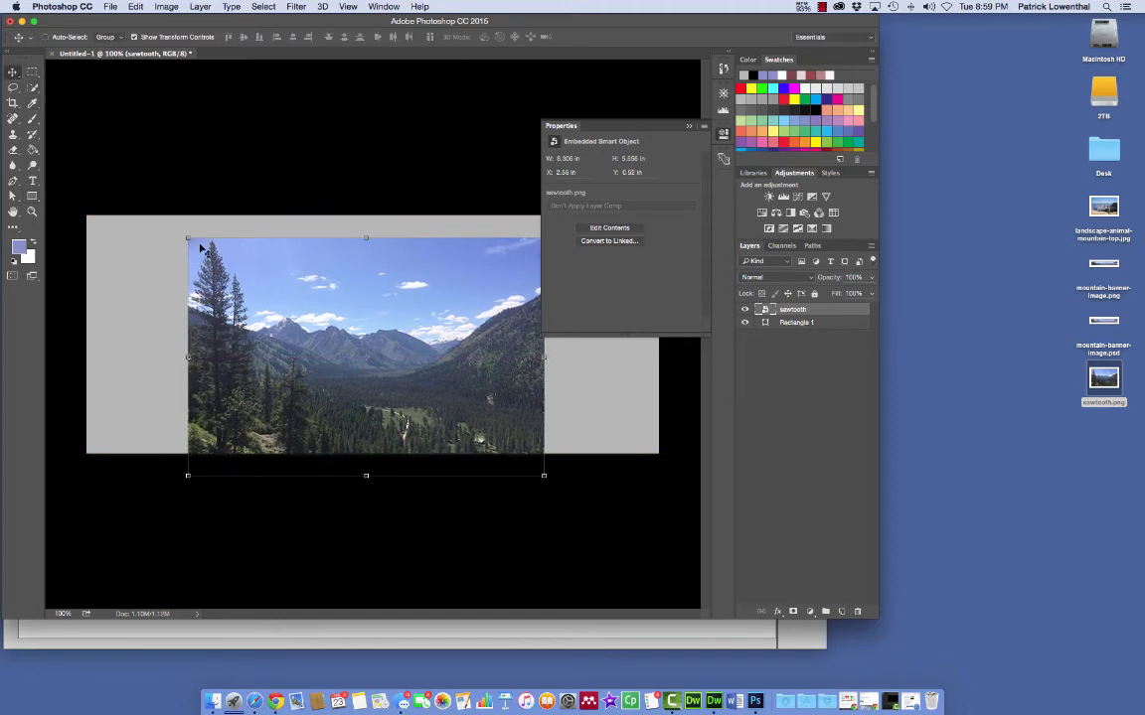
drag(187, 236, 291, 312)
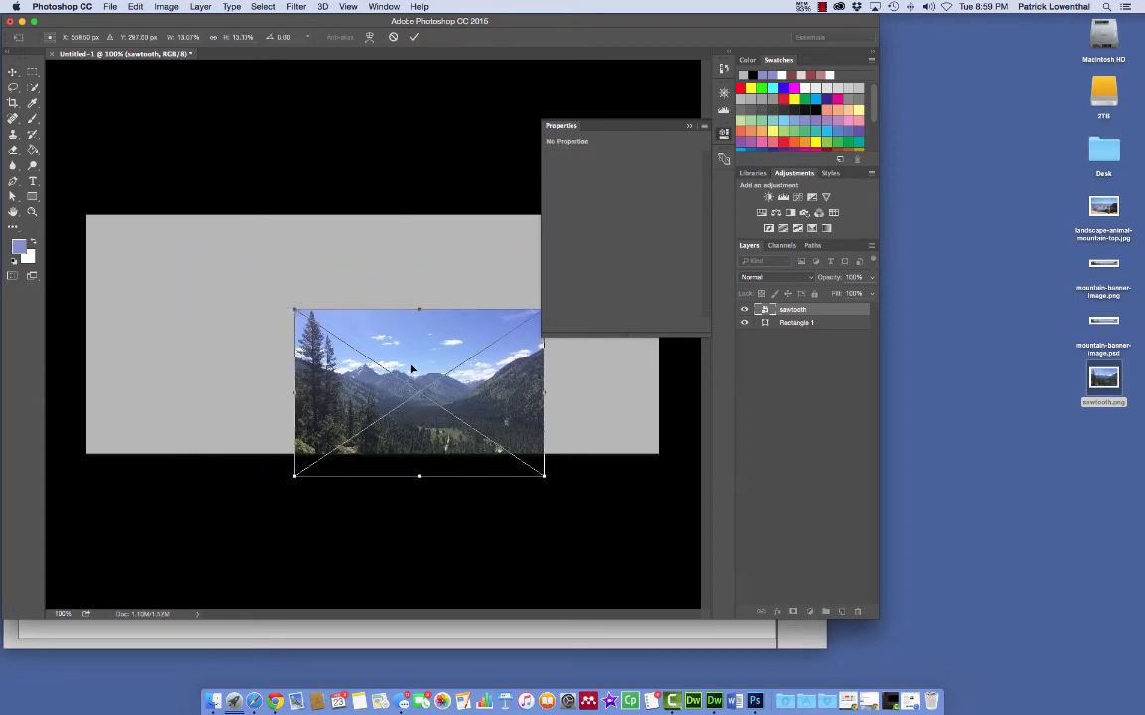
drag(412, 370, 232, 309)
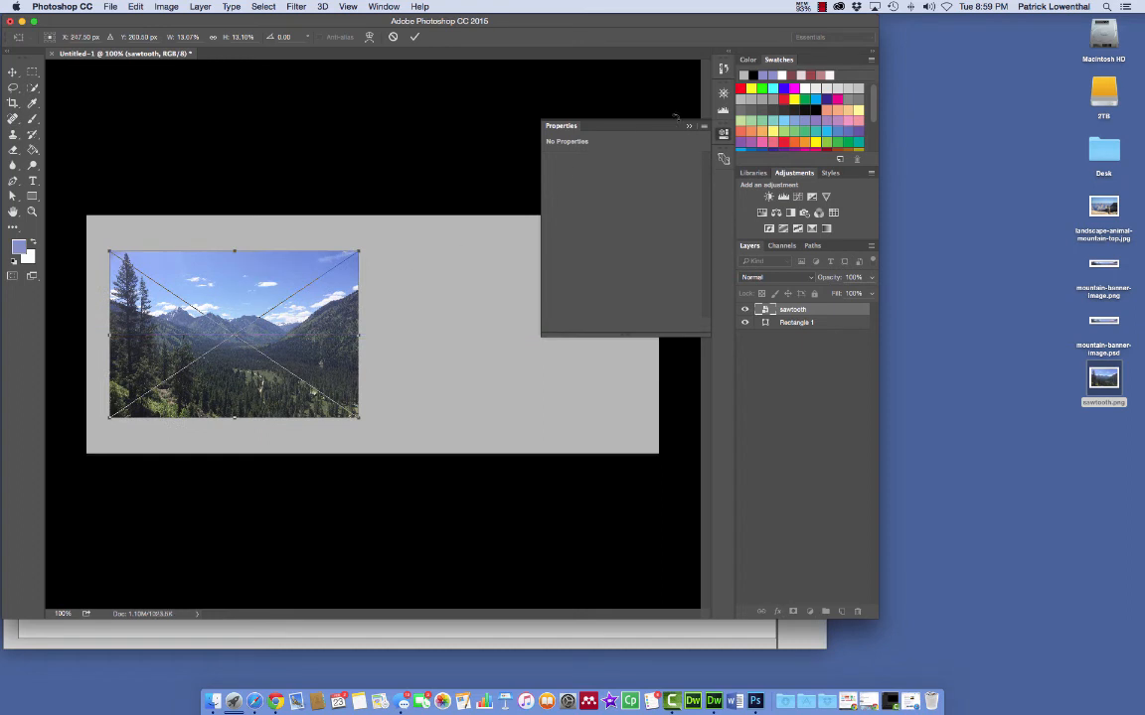
click(689, 128)
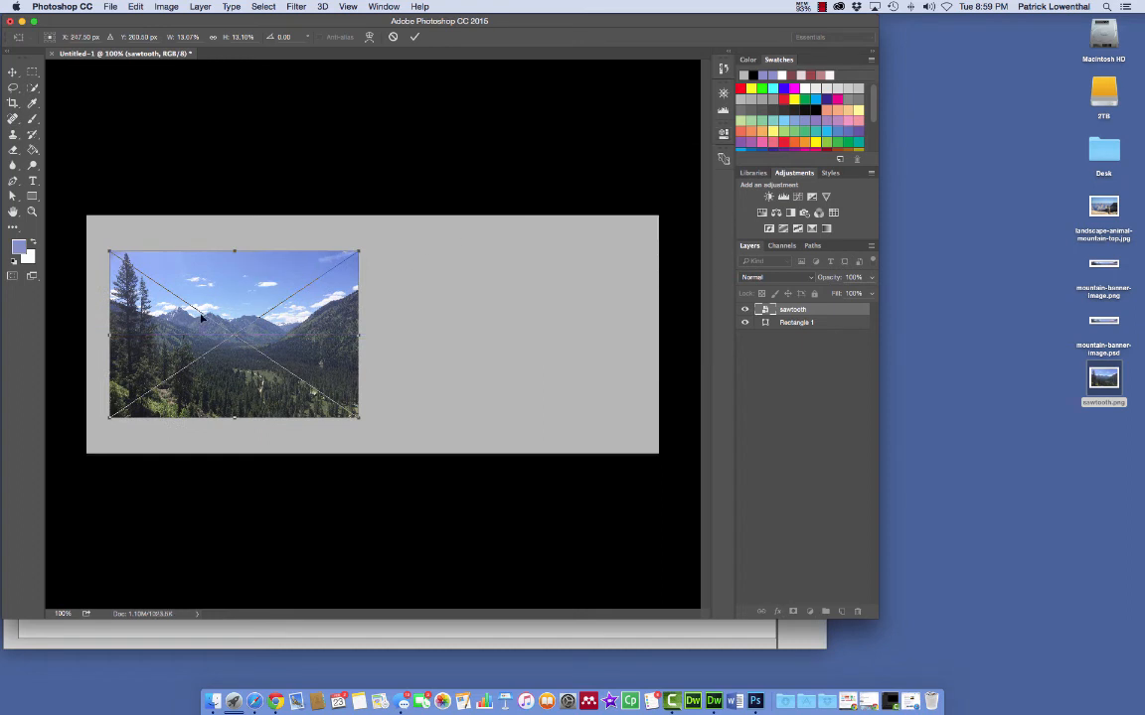
drag(202, 316, 209, 323)
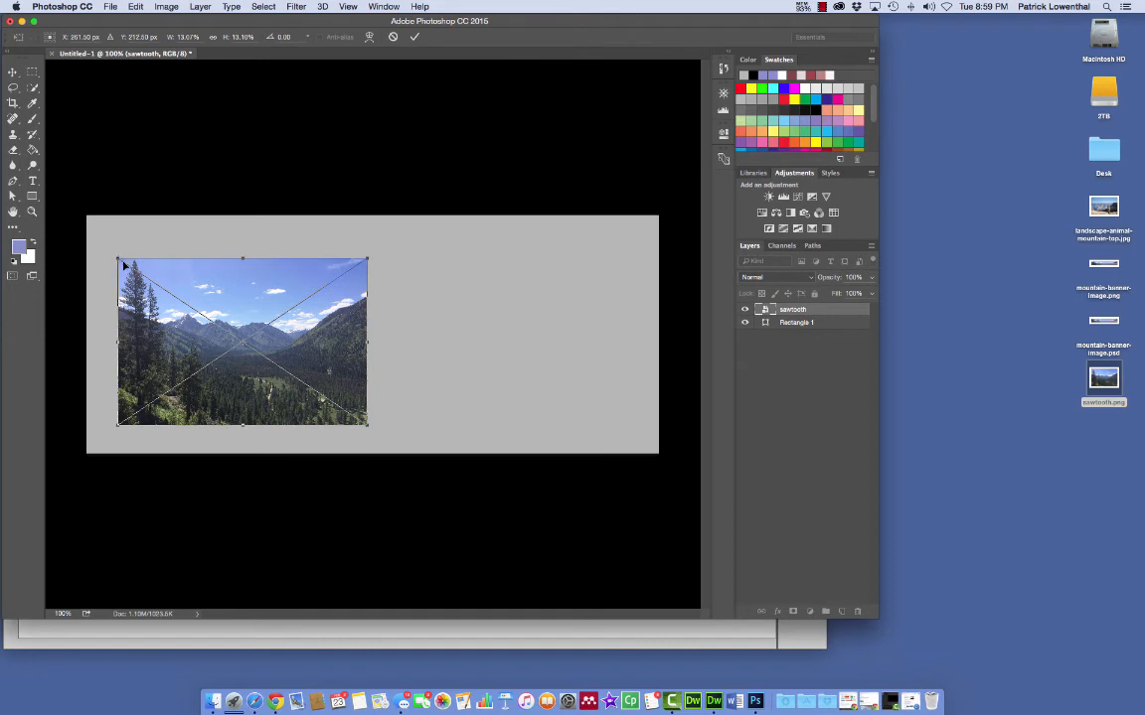
- Commit the photo's new size and crop a thin strip off the canvas's upper and lower edges
click(12, 104)
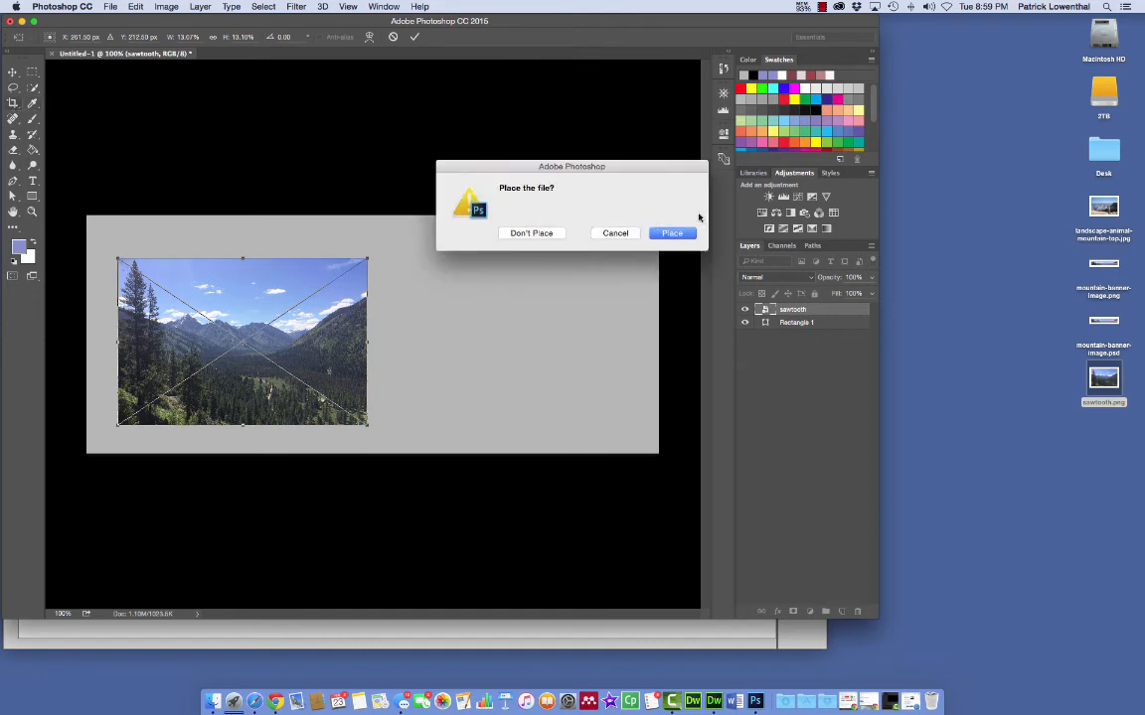
click(670, 233)
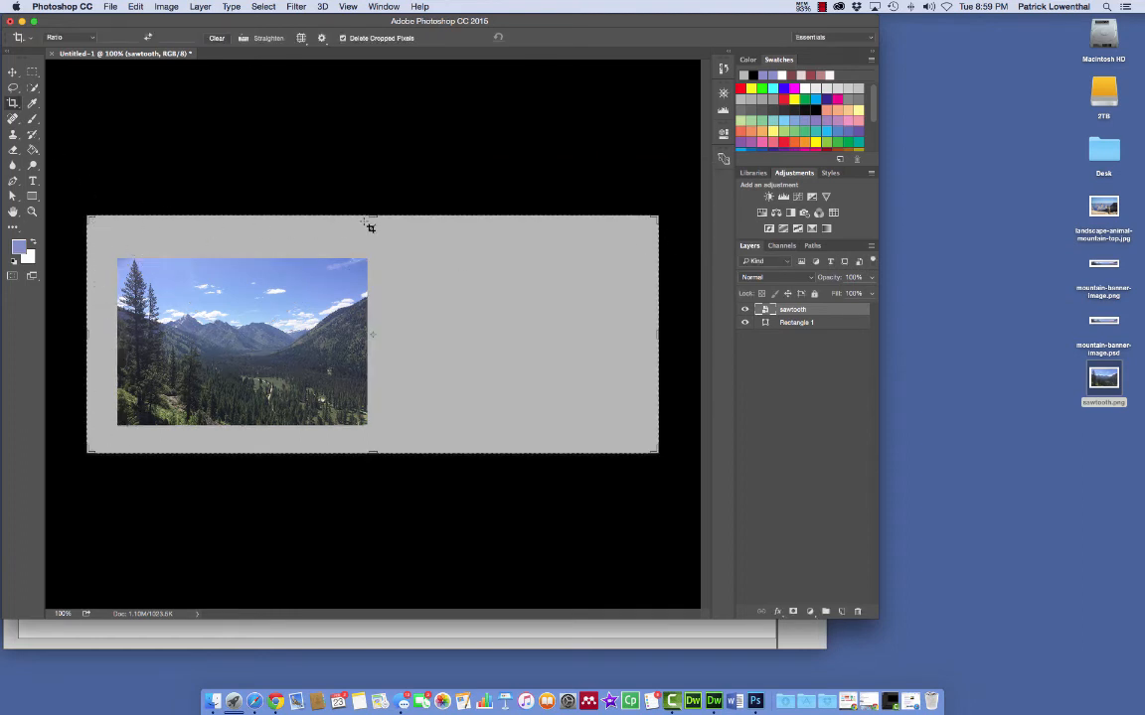
drag(371, 217, 371, 223)
key(Return)
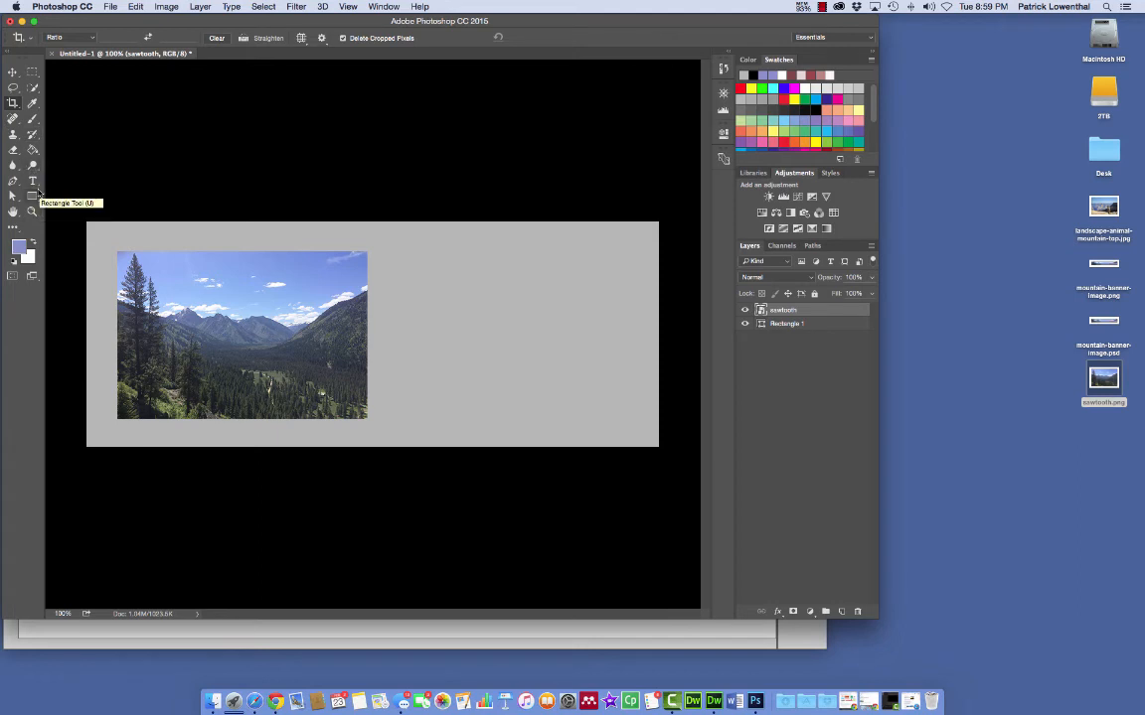
- Draw two horizontal 1 px lines about 382 px long beside the photo, level with its upper and lower edges
click(33, 197)
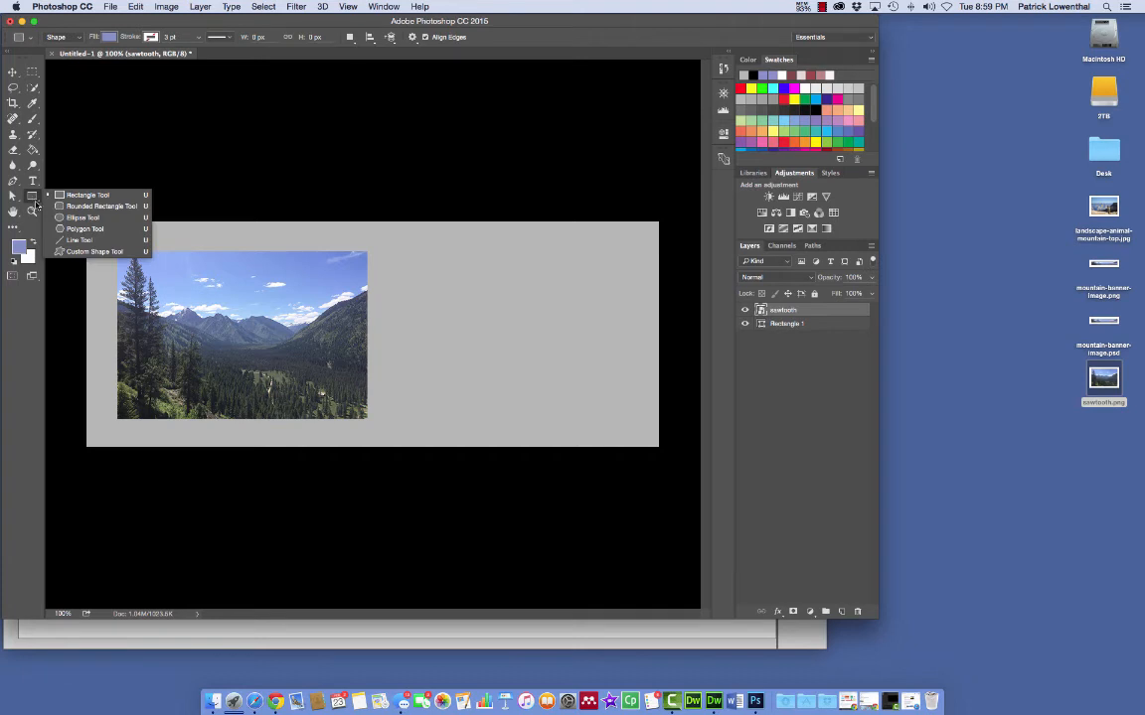
click(78, 239)
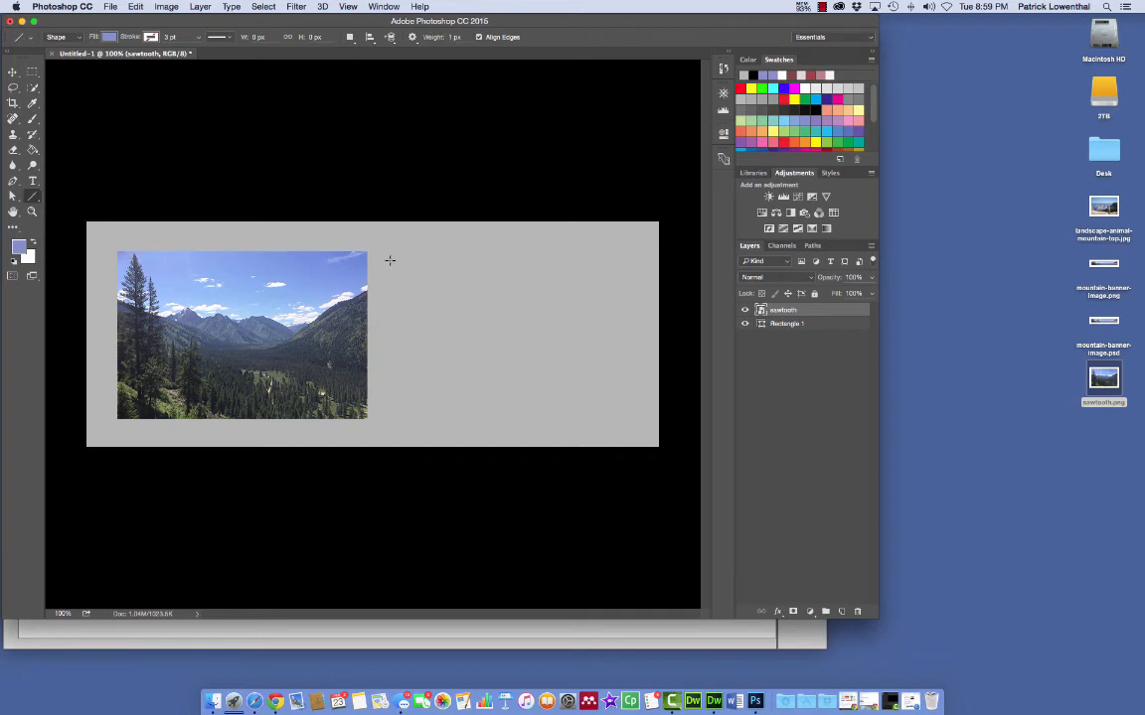
drag(395, 254, 624, 254)
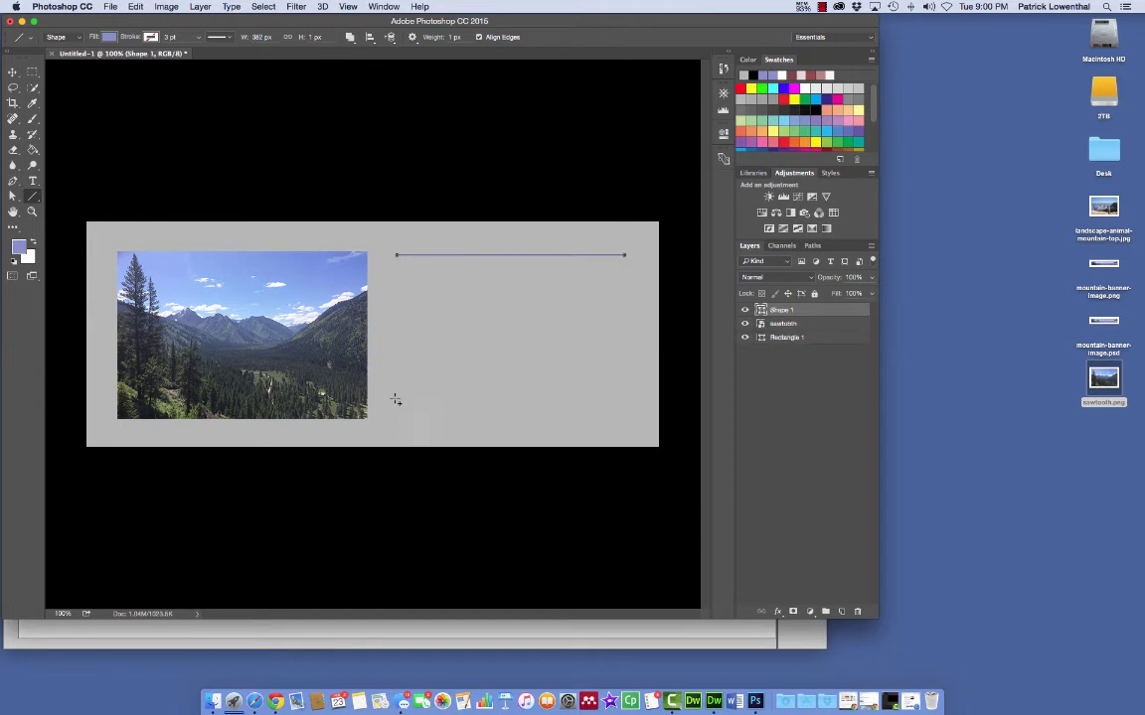
drag(393, 415, 620, 410)
- Add the title "EDTECH502" below the upper line at 60 pt, in light blue #729ce4 sampled from the photo's sky
click(31, 182)
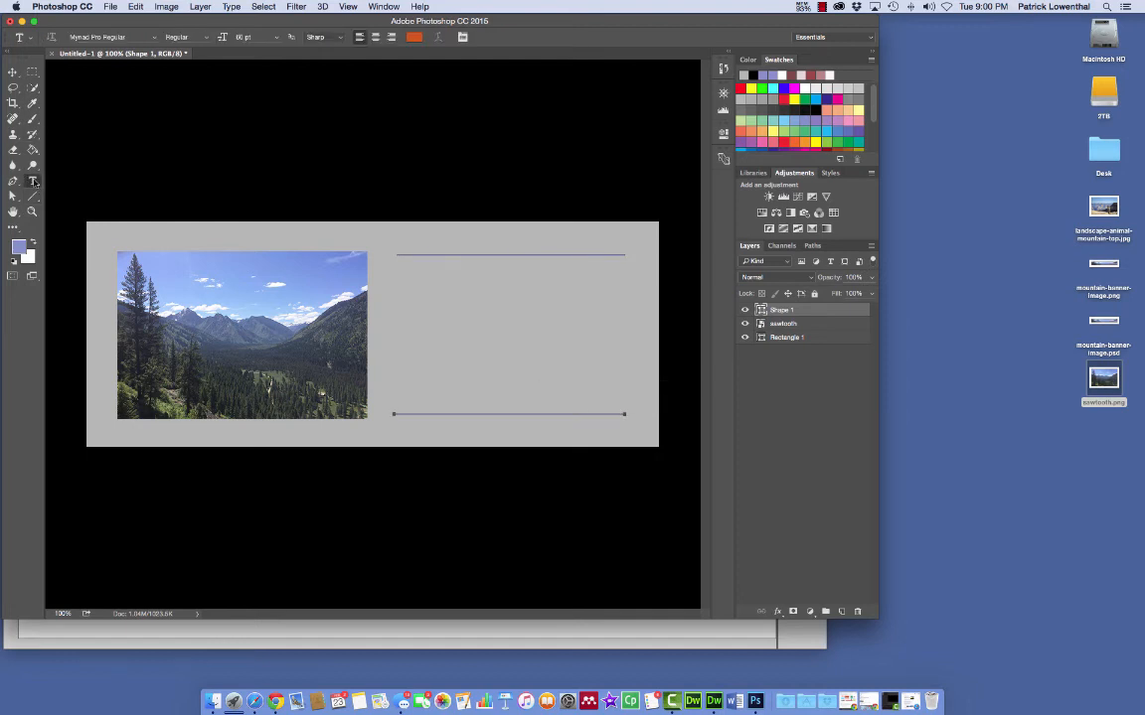
drag(410, 276, 596, 312)
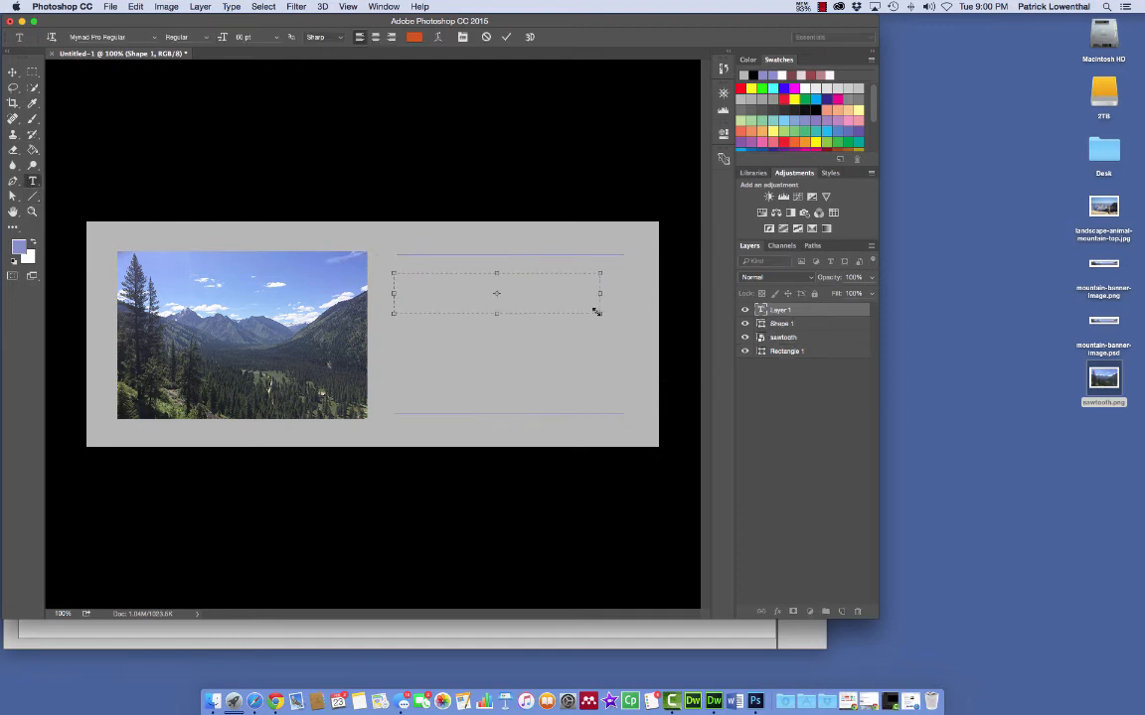
click(416, 37)
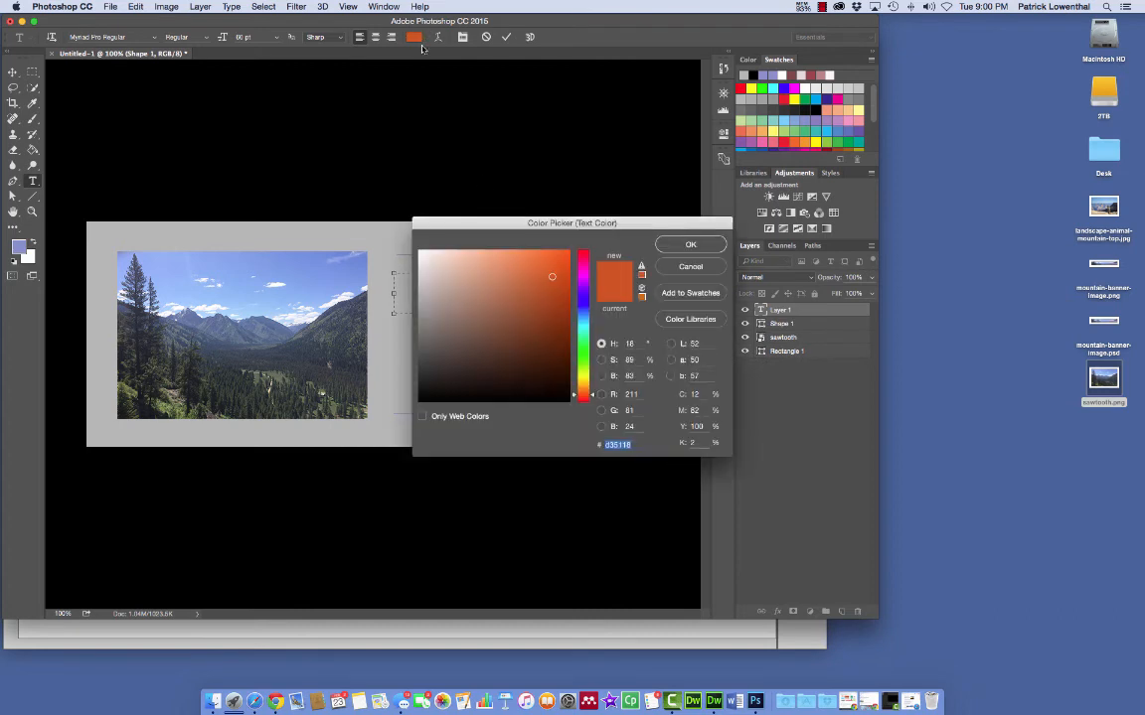
click(345, 282)
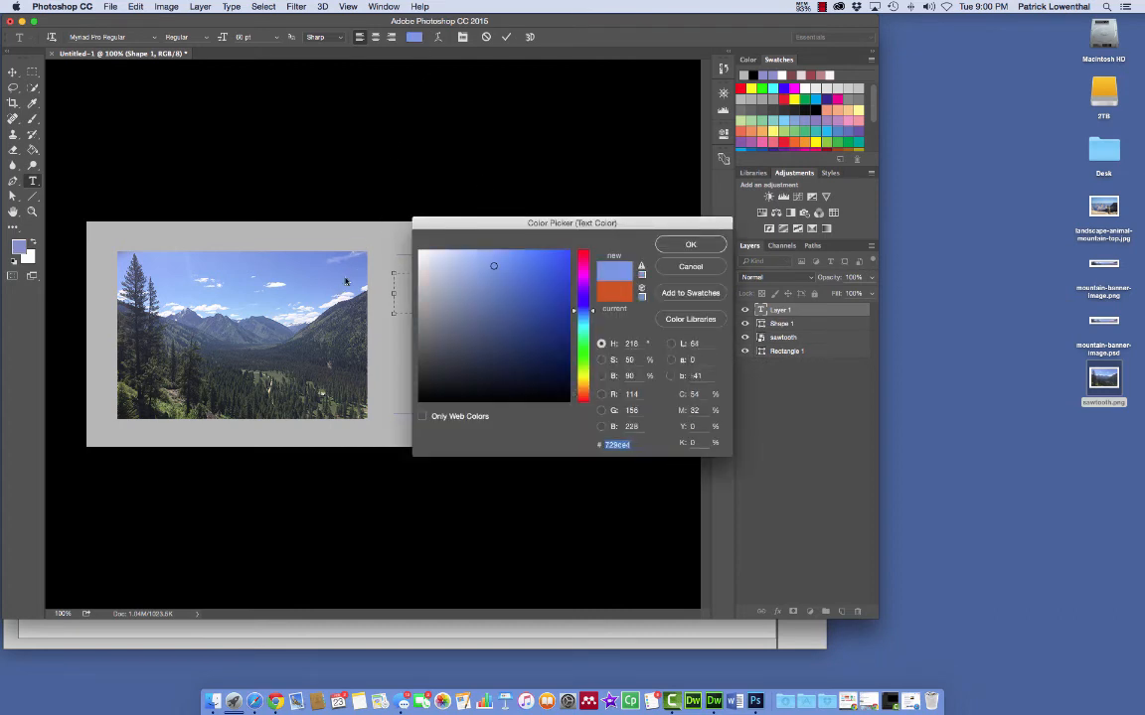
key(Return)
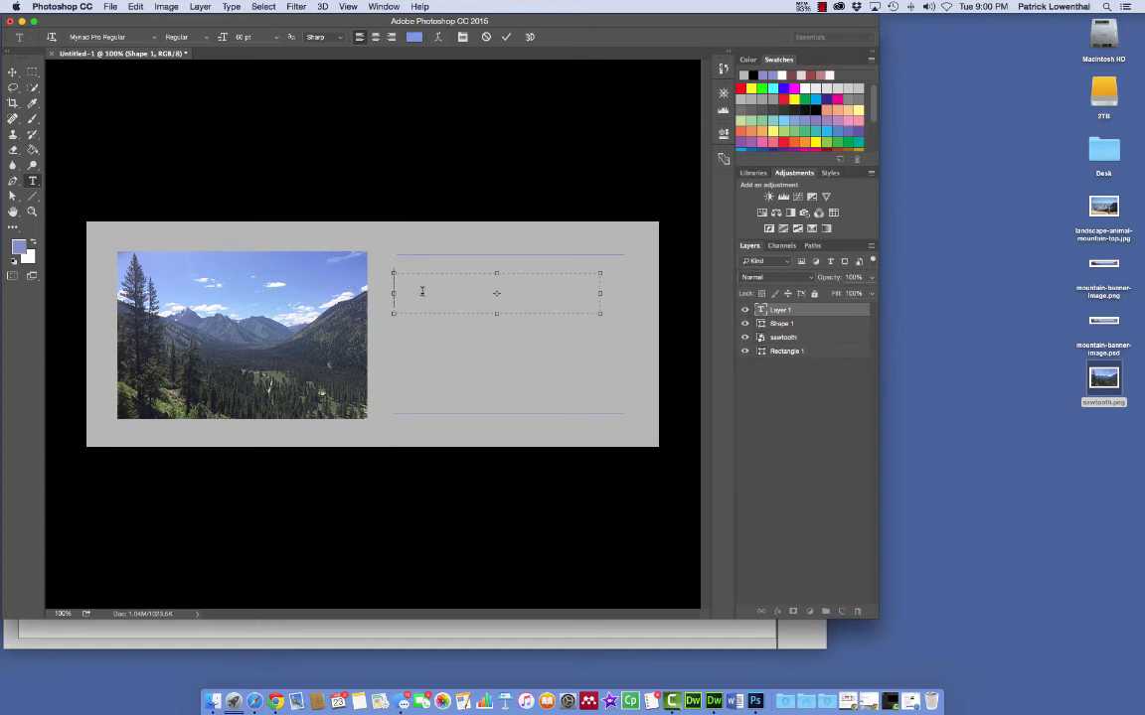
text(EDTECH)
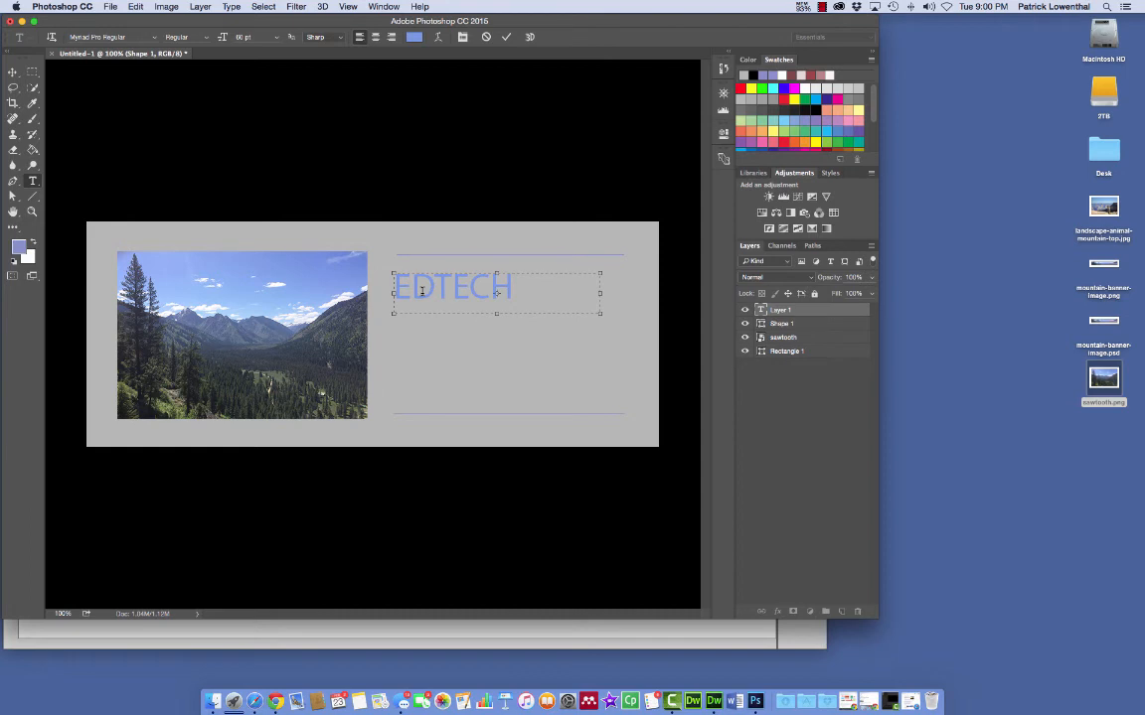
text(502)
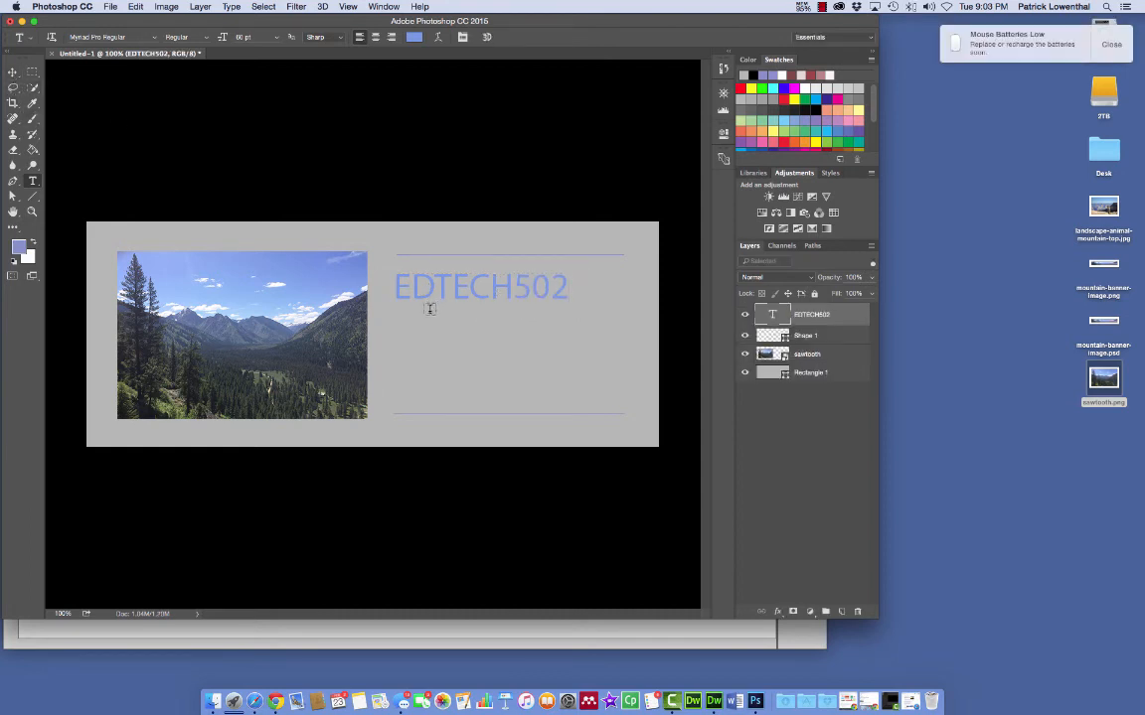
- Add a separate text box reading "internet for educators" below the title, in 30 pt dark blue #2e4b7e
click(807, 393)
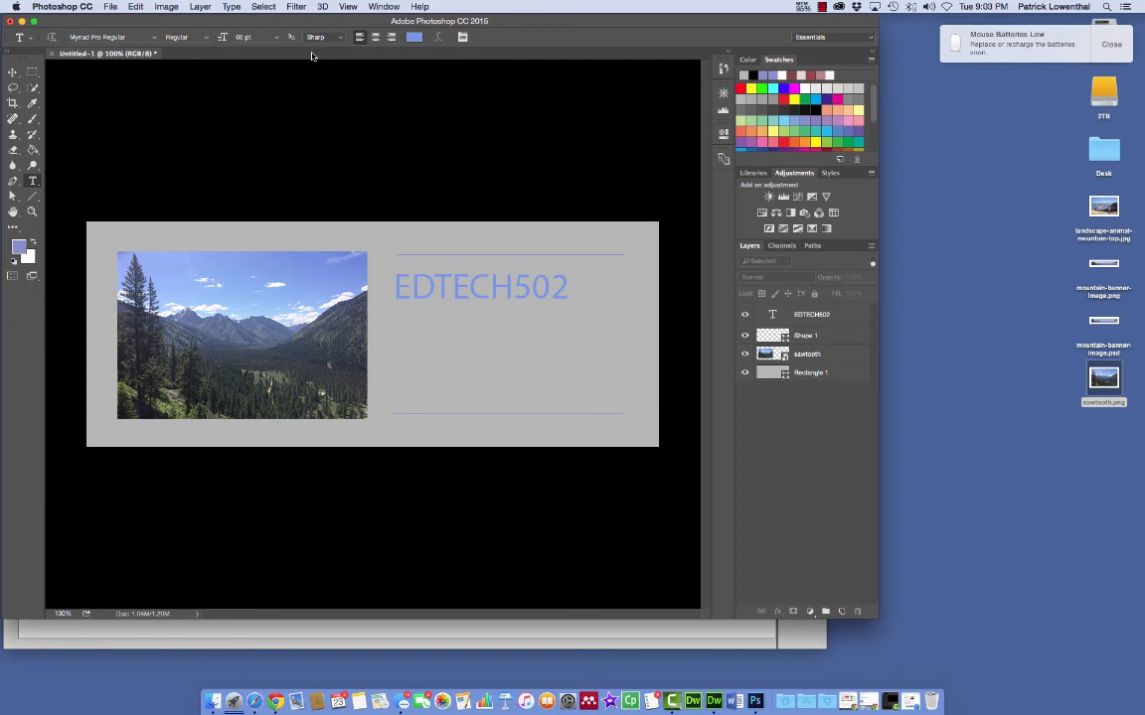
click(242, 37)
click(275, 36)
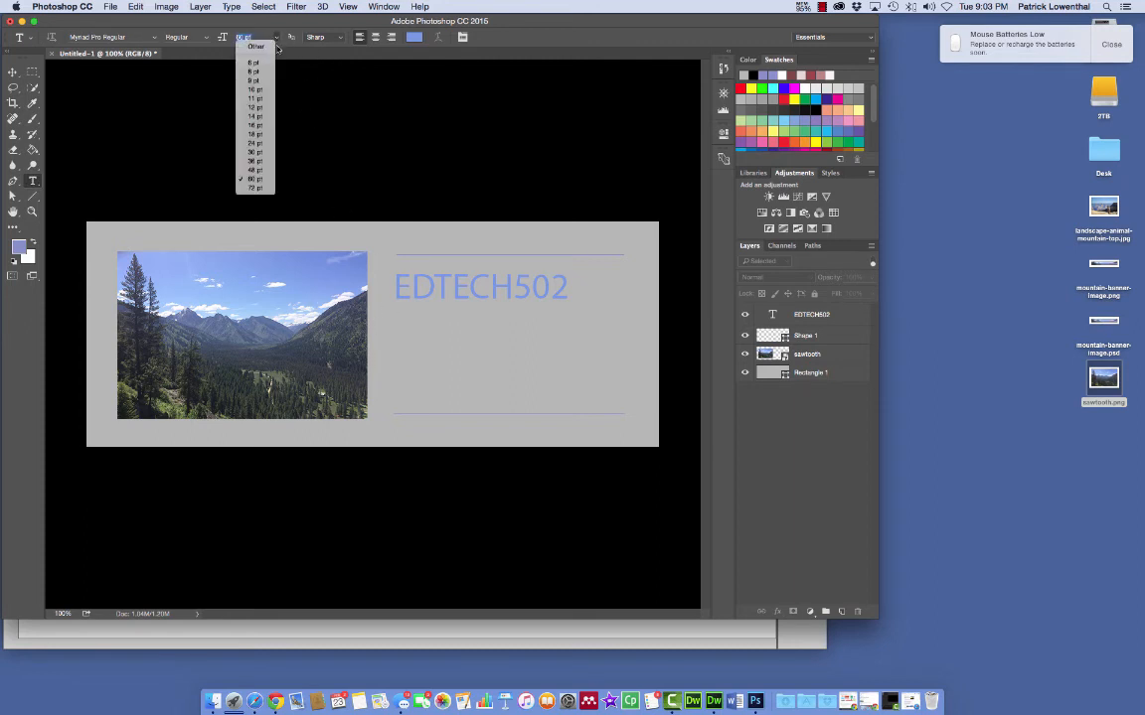
click(253, 152)
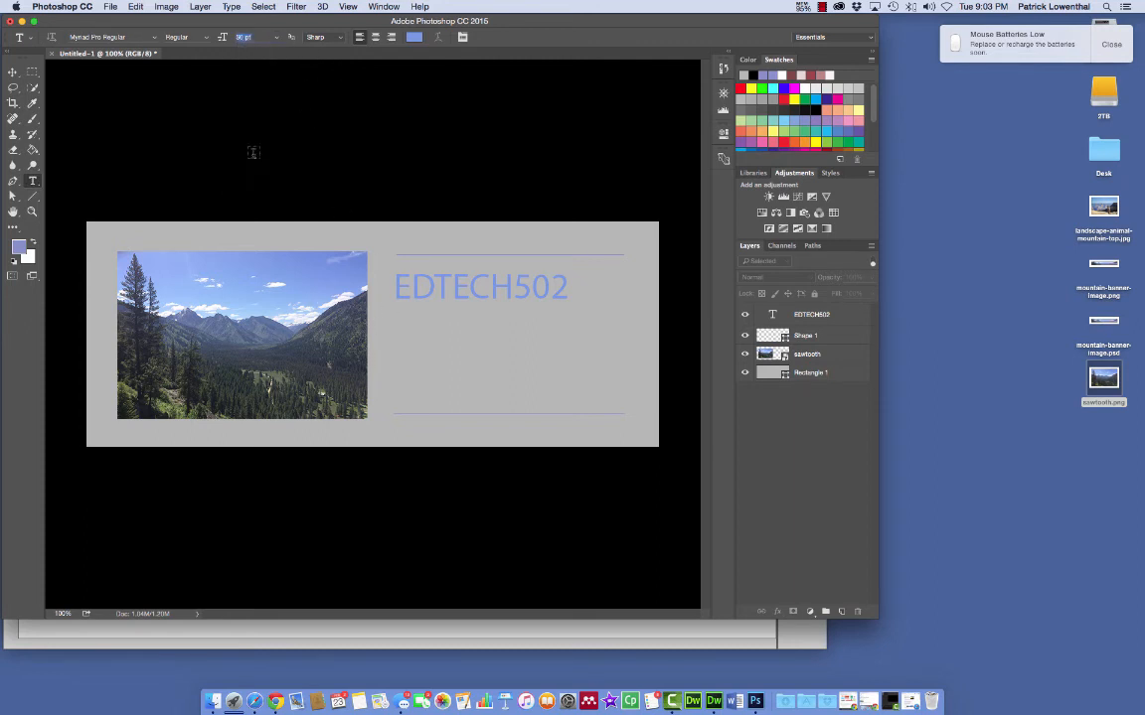
click(413, 36)
click(515, 327)
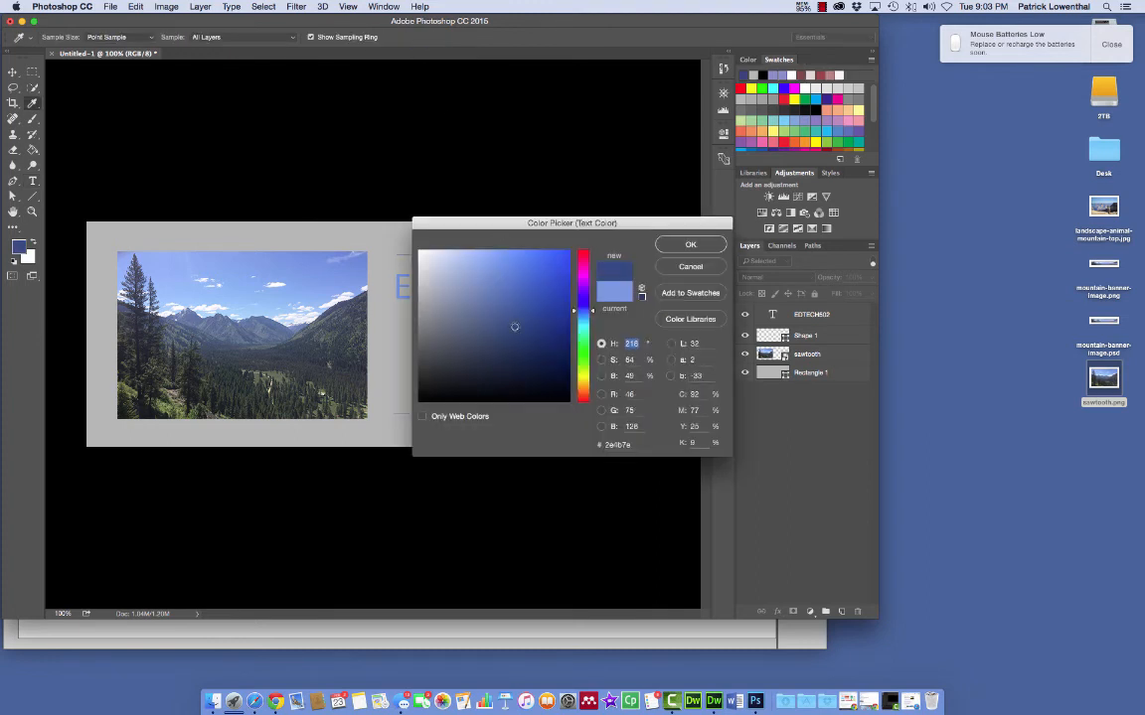
click(687, 245)
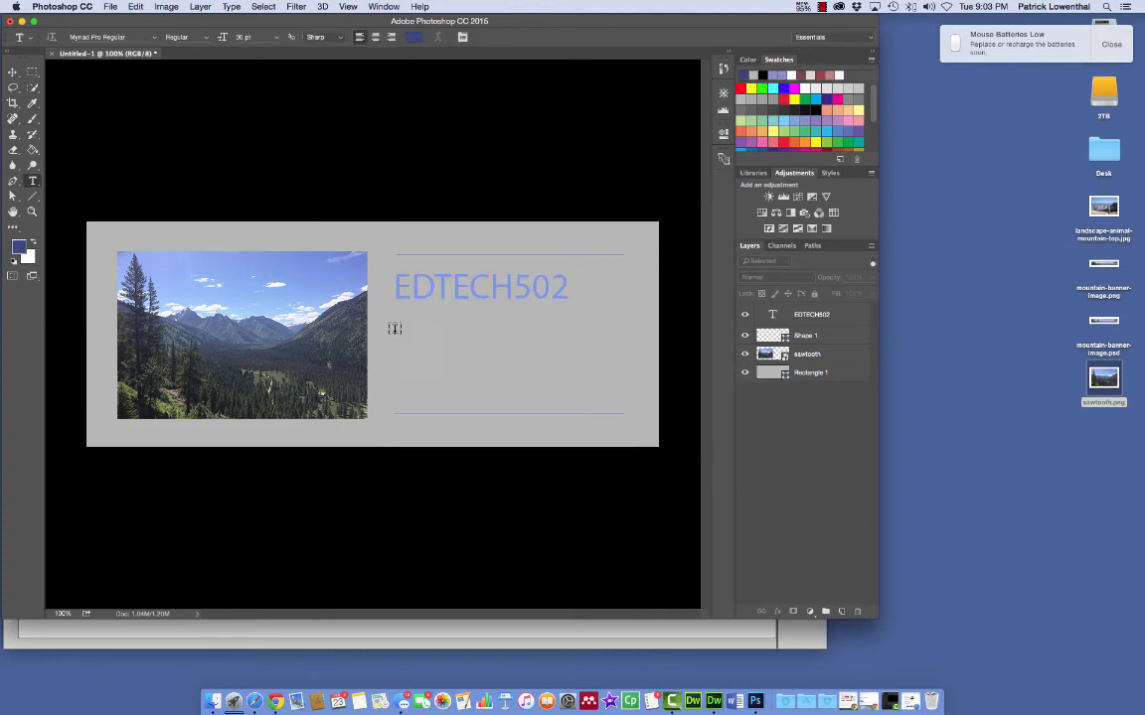
drag(394, 327, 645, 355)
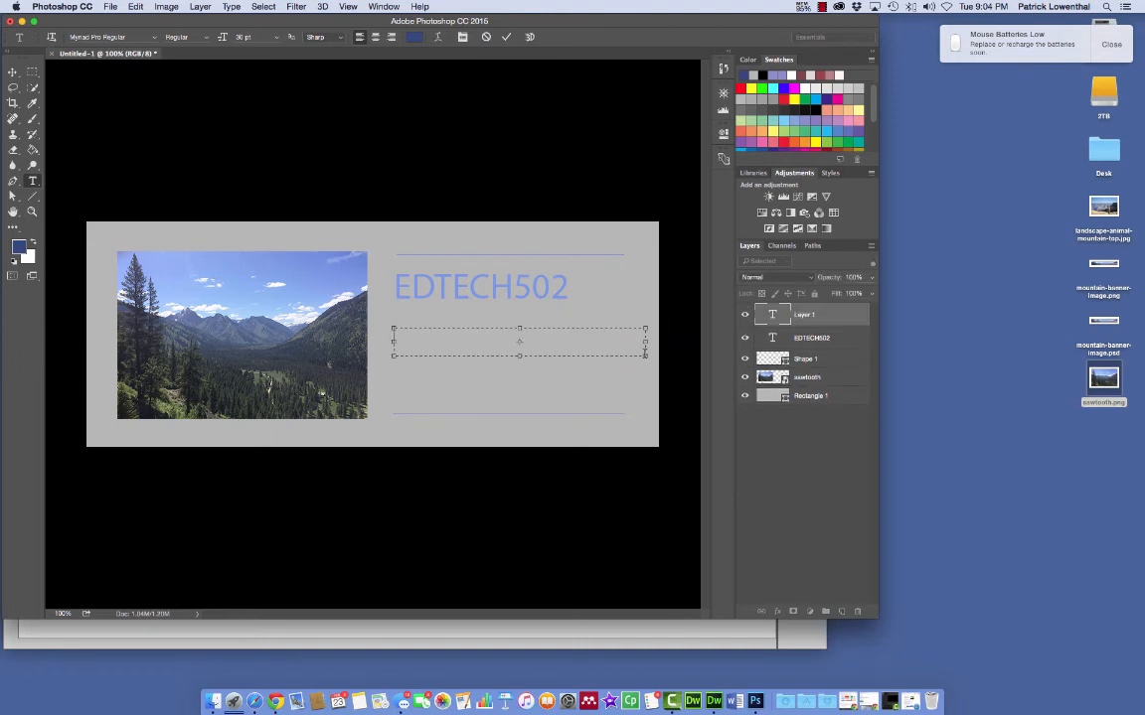
text(Internet for educators)
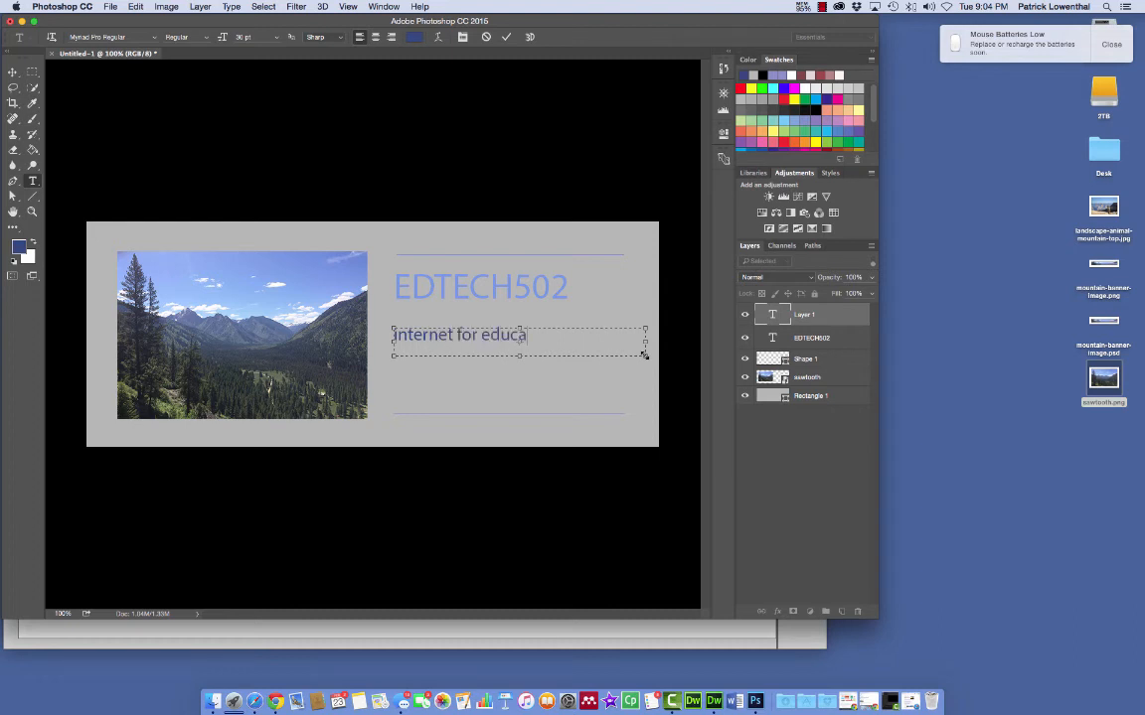
- Move the subtitle up close beneath the title, its end flush with the lines' right ends, and select the EDTECH502 layer
click(12, 72)
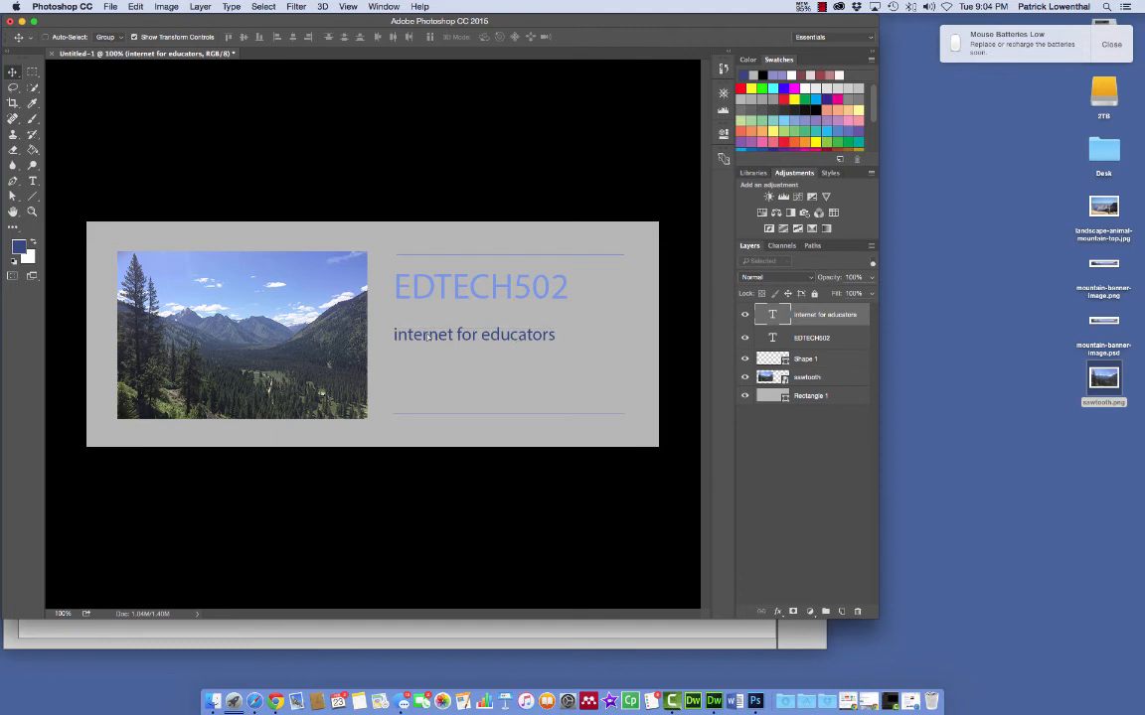
drag(432, 345, 501, 321)
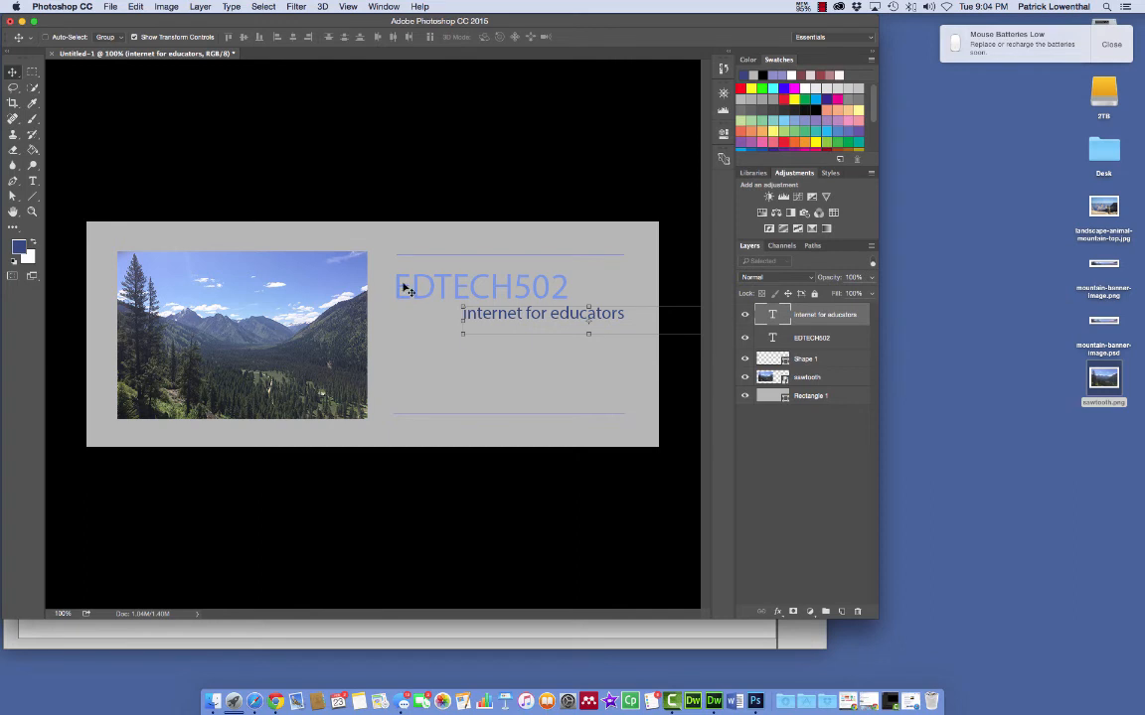
click(852, 340)
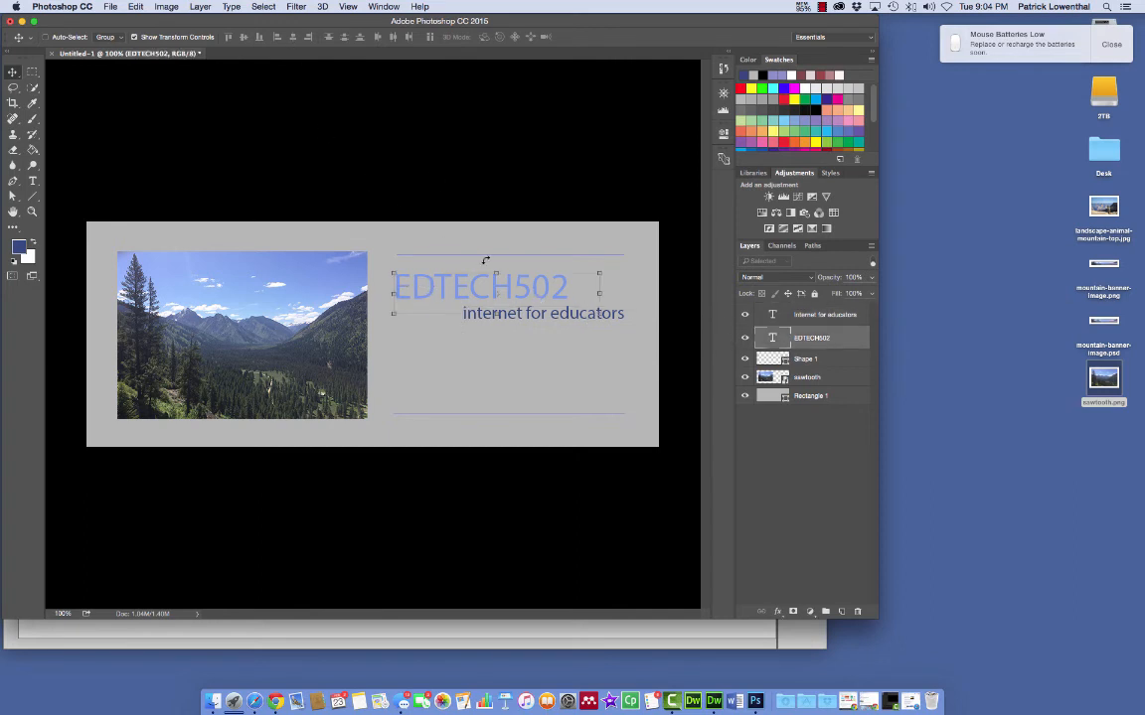
- Save the document to the Desktop in Photoshop format as "banner image2.psd", accepting the format options
click(110, 7)
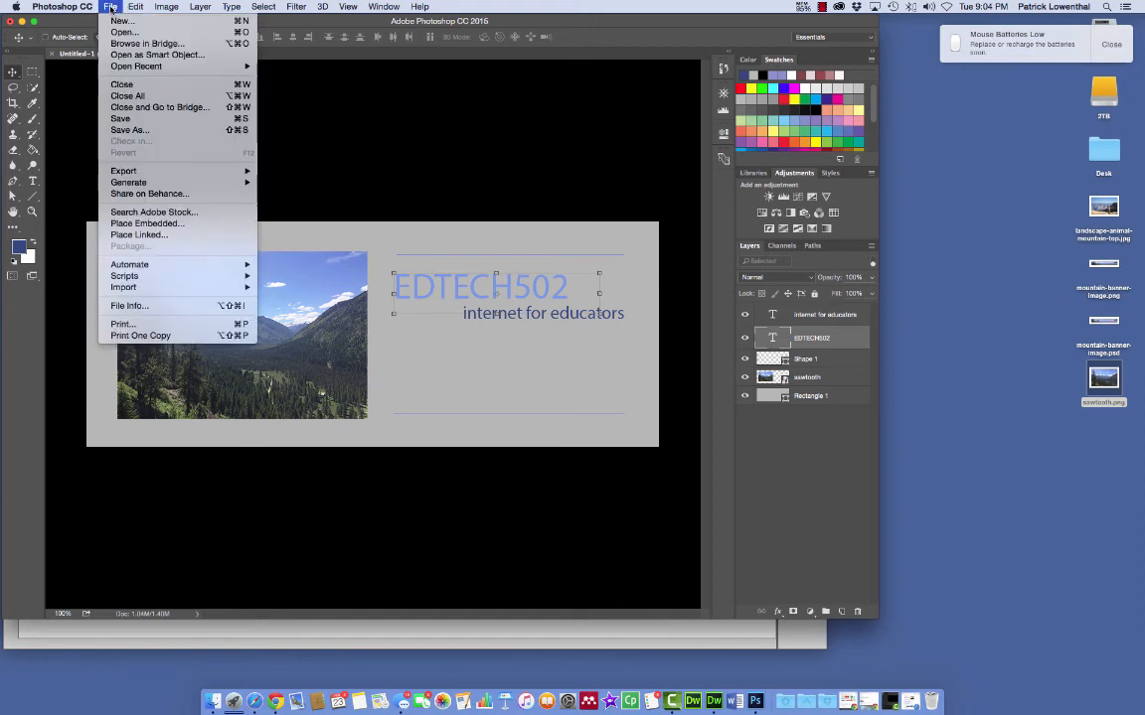
click(136, 131)
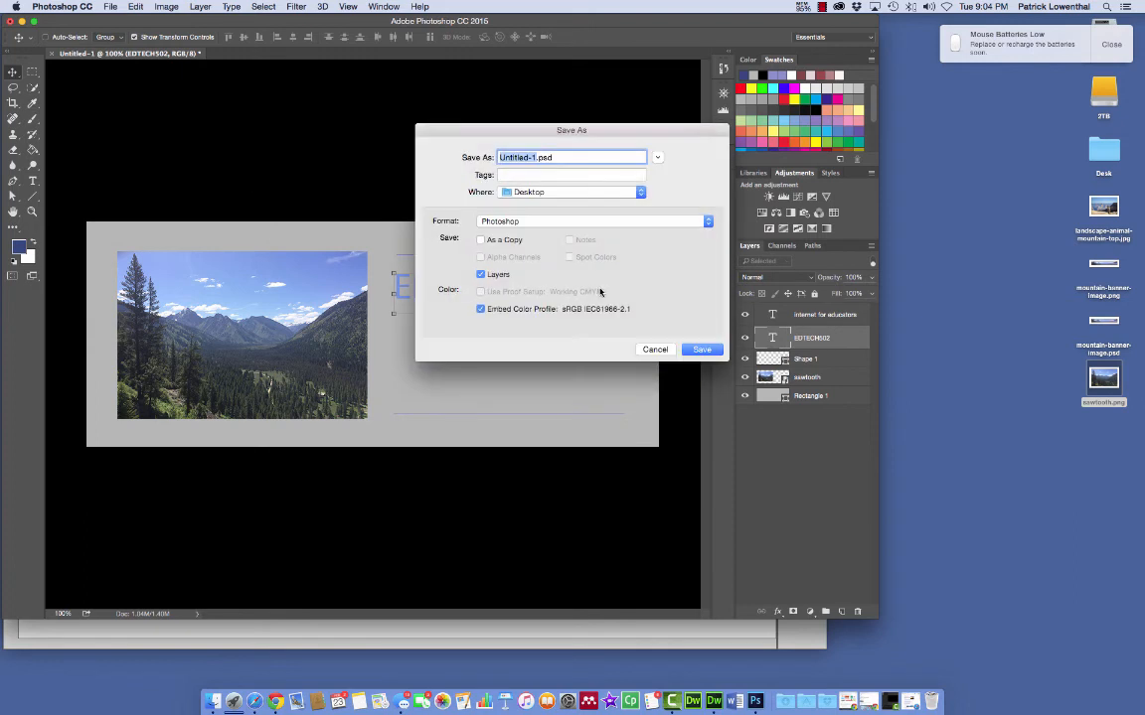
text(banner image2)
key(Return)
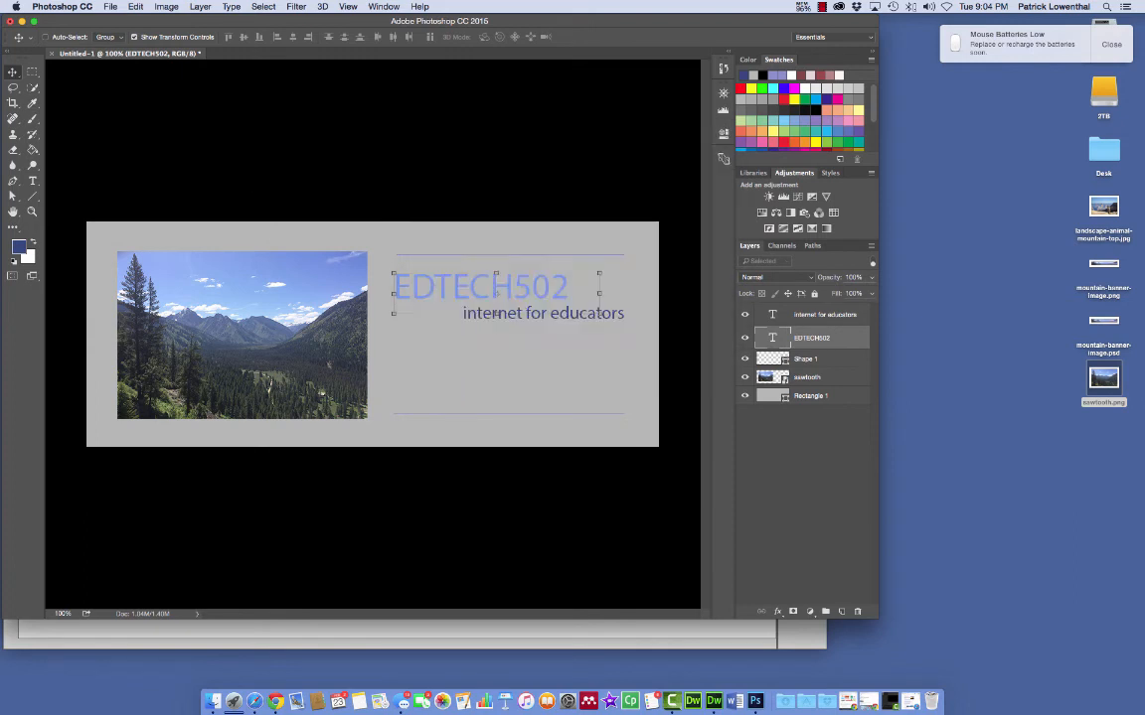
click(713, 300)
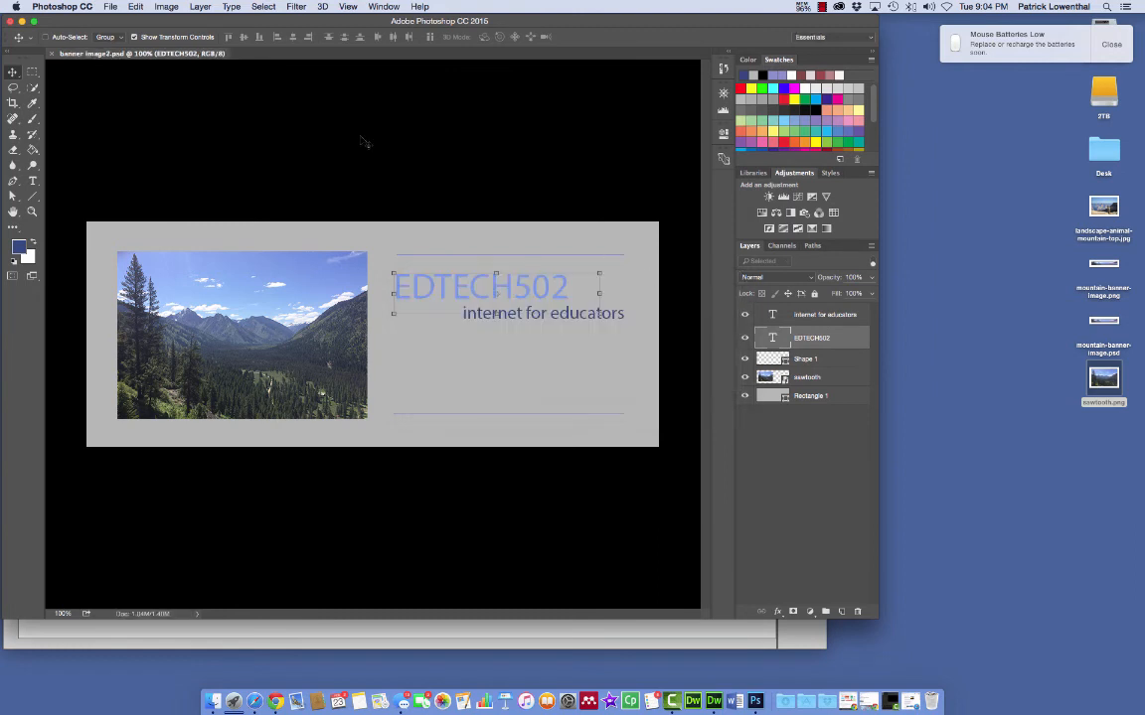
- Set up an Export As of the banner in JPG format at 79% quality
click(110, 7)
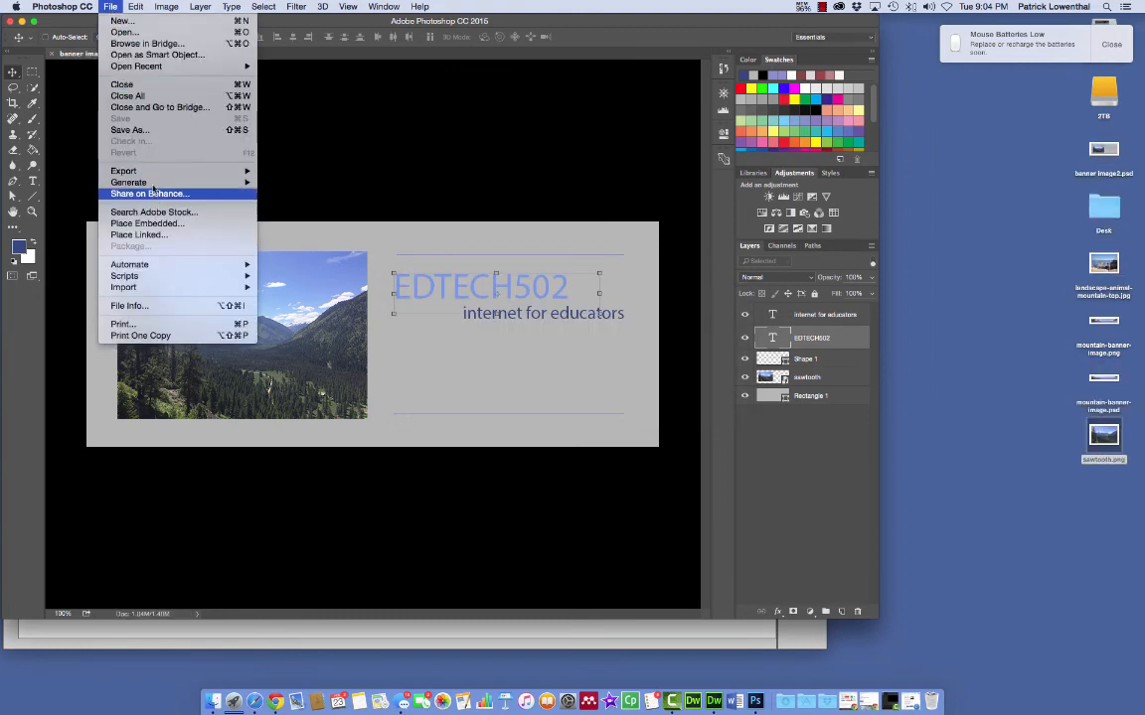
mouse_move(141, 171)
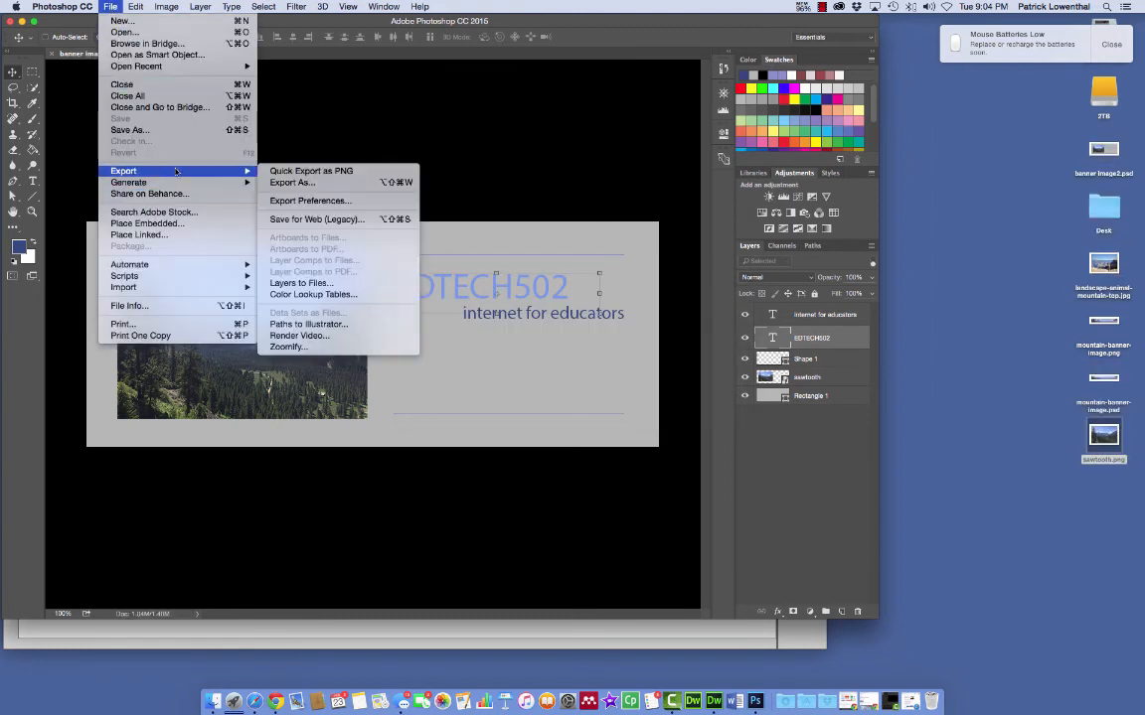
click(284, 183)
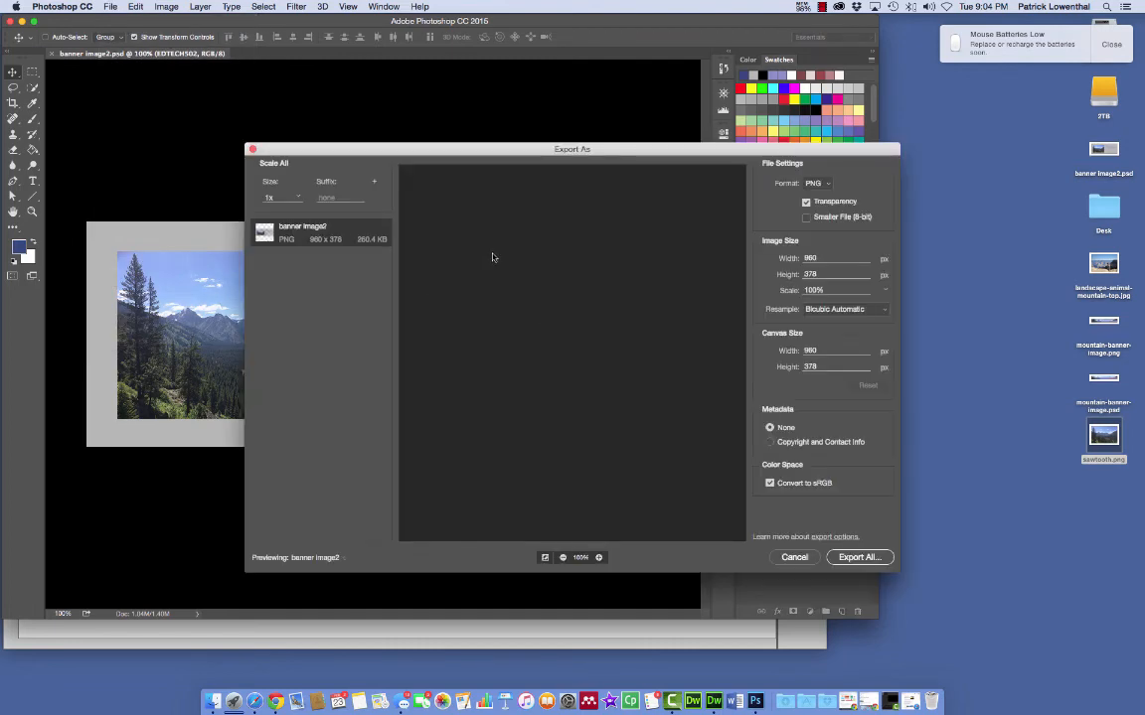
click(827, 185)
click(813, 203)
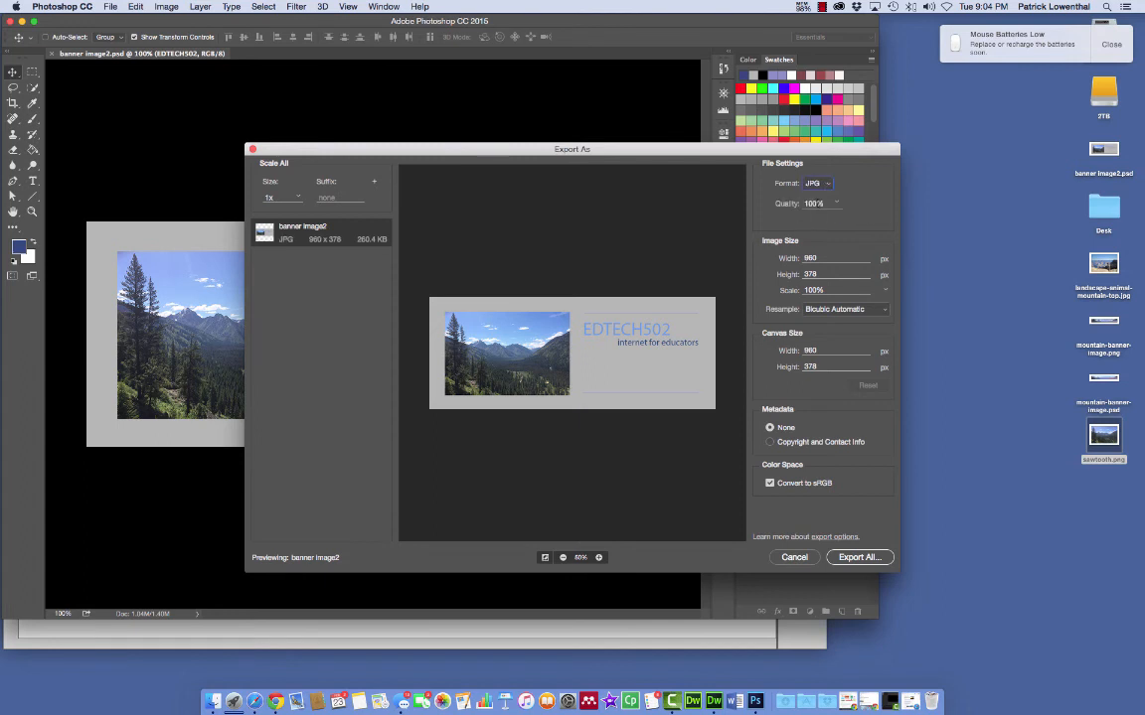
click(836, 203)
drag(849, 218, 831, 220)
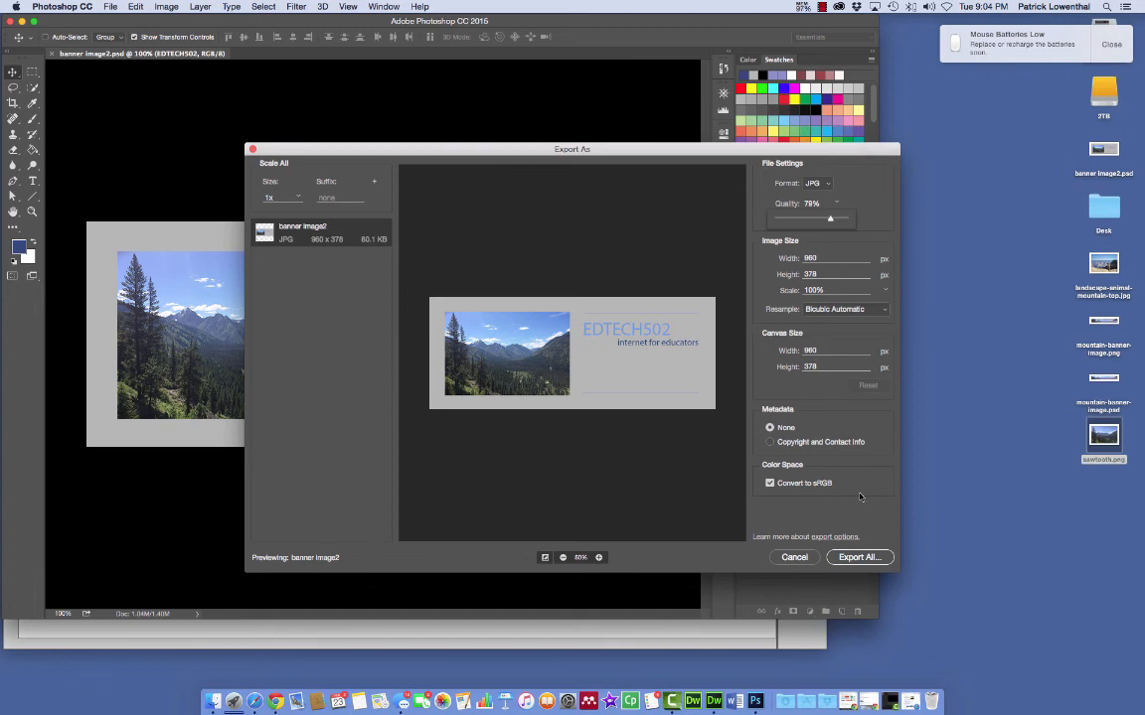
- Export banner image2.jpg into the images folder of edtech2, inside the web sites folder in Documents
click(852, 558)
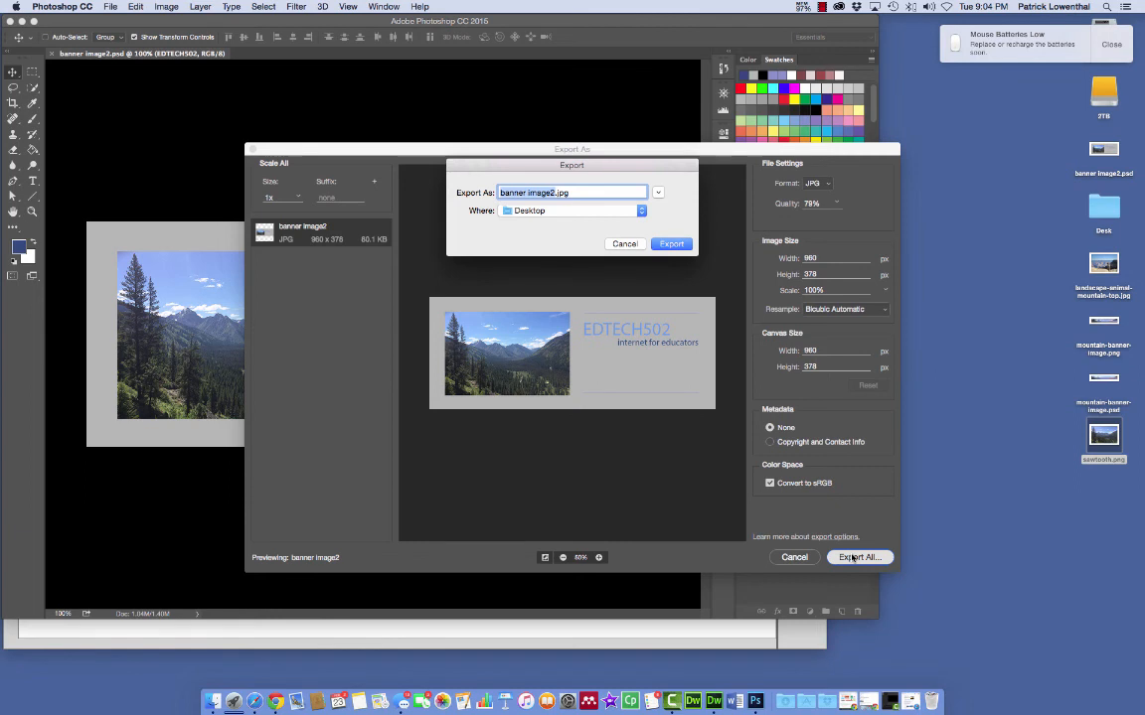
click(668, 244)
click(658, 194)
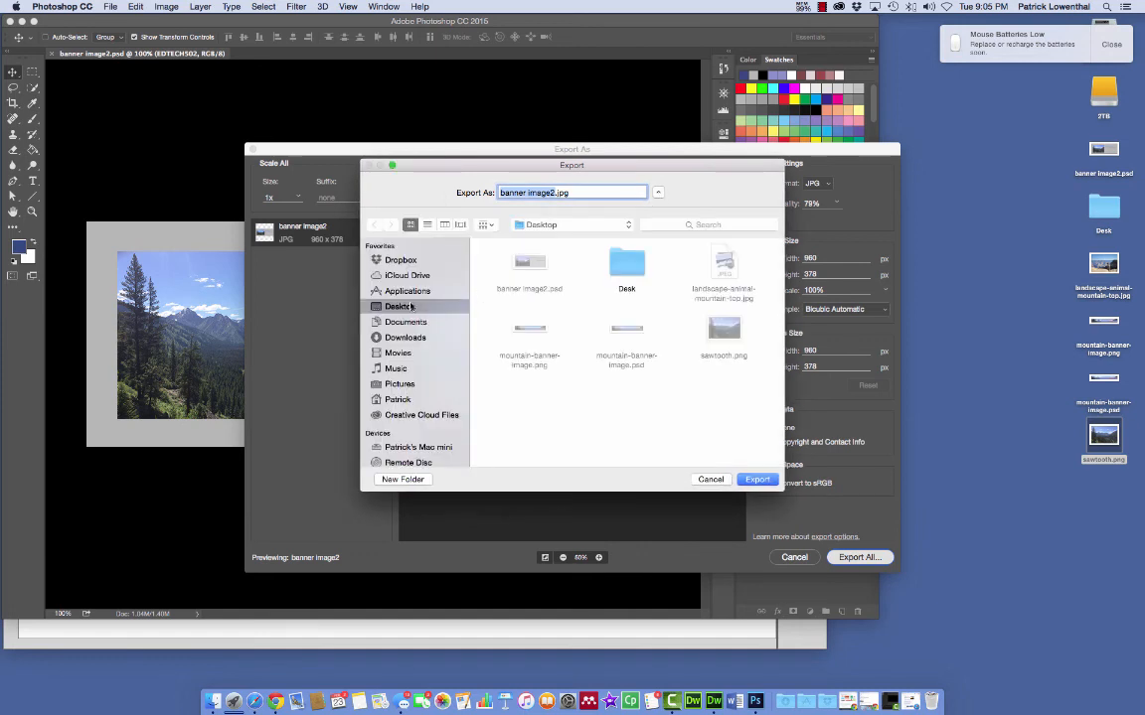
click(405, 322)
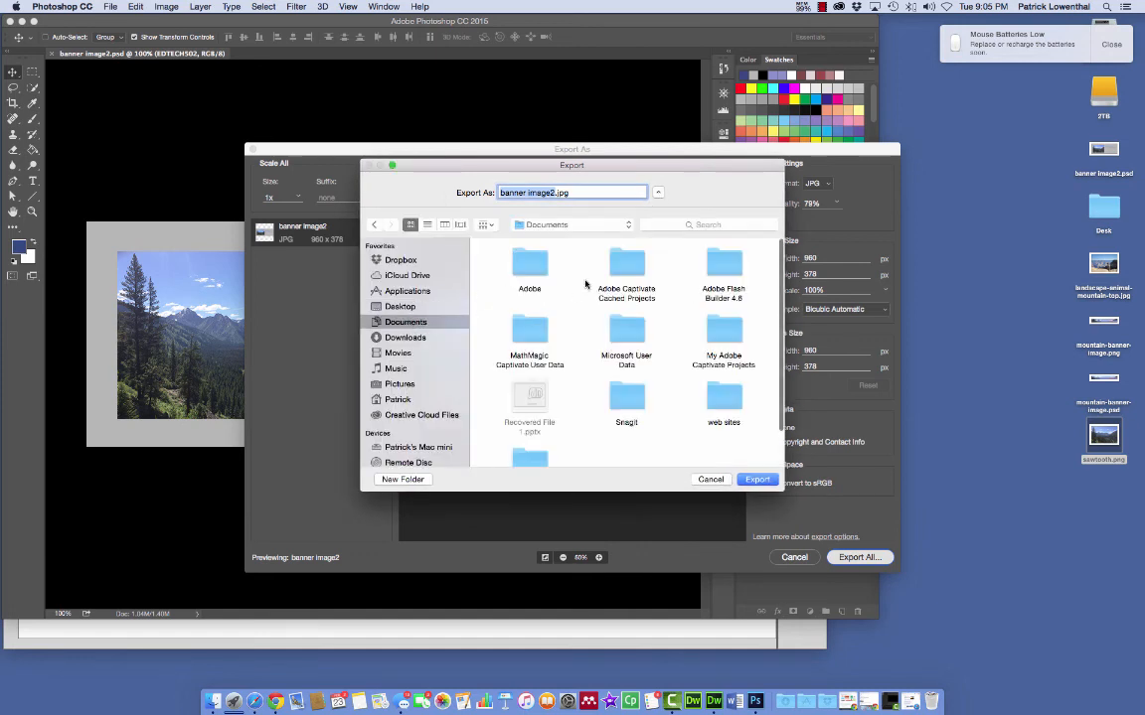
double_click(723, 397)
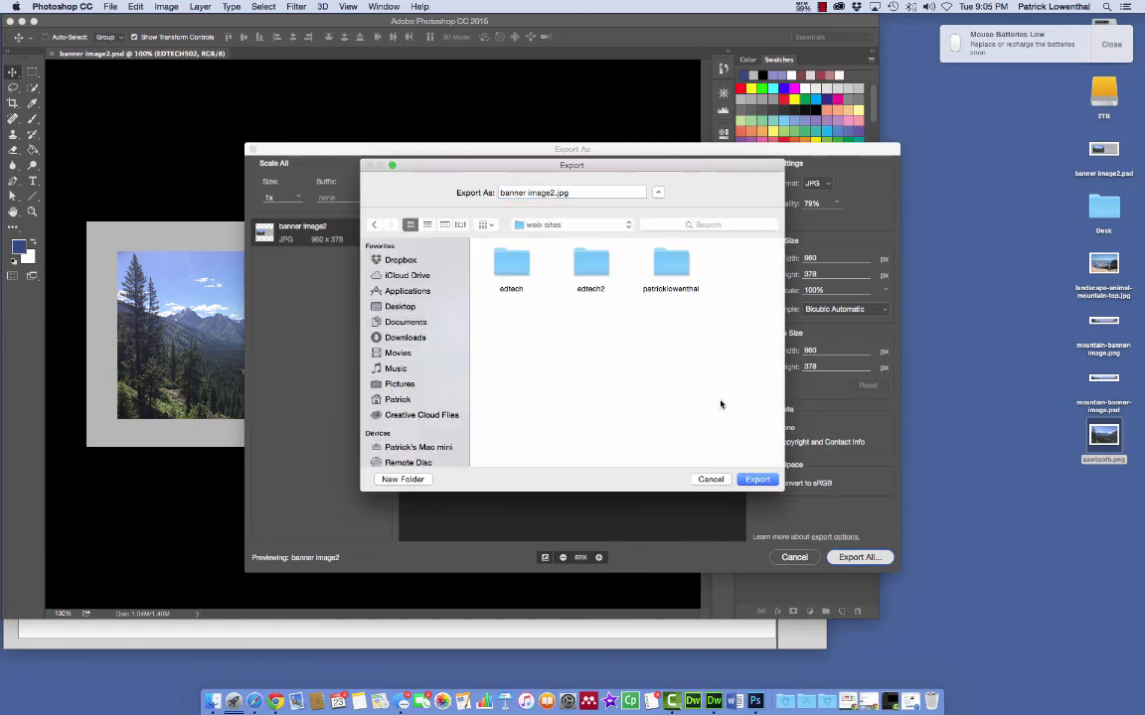
double_click(587, 266)
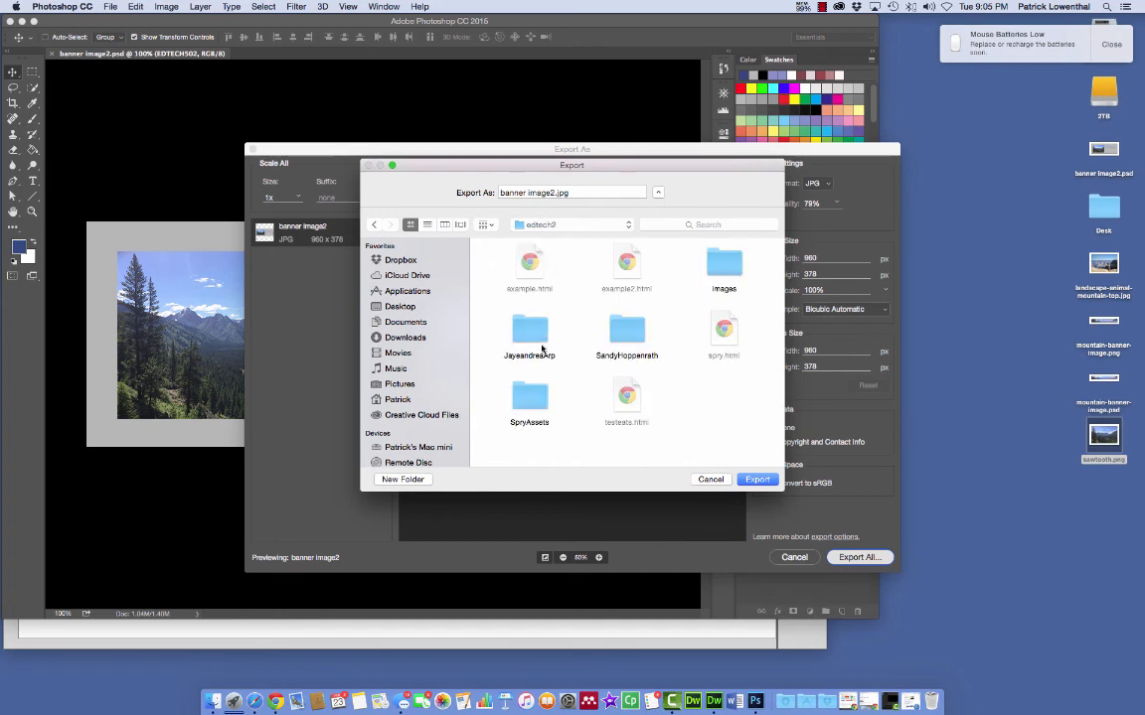
double_click(730, 270)
click(762, 483)
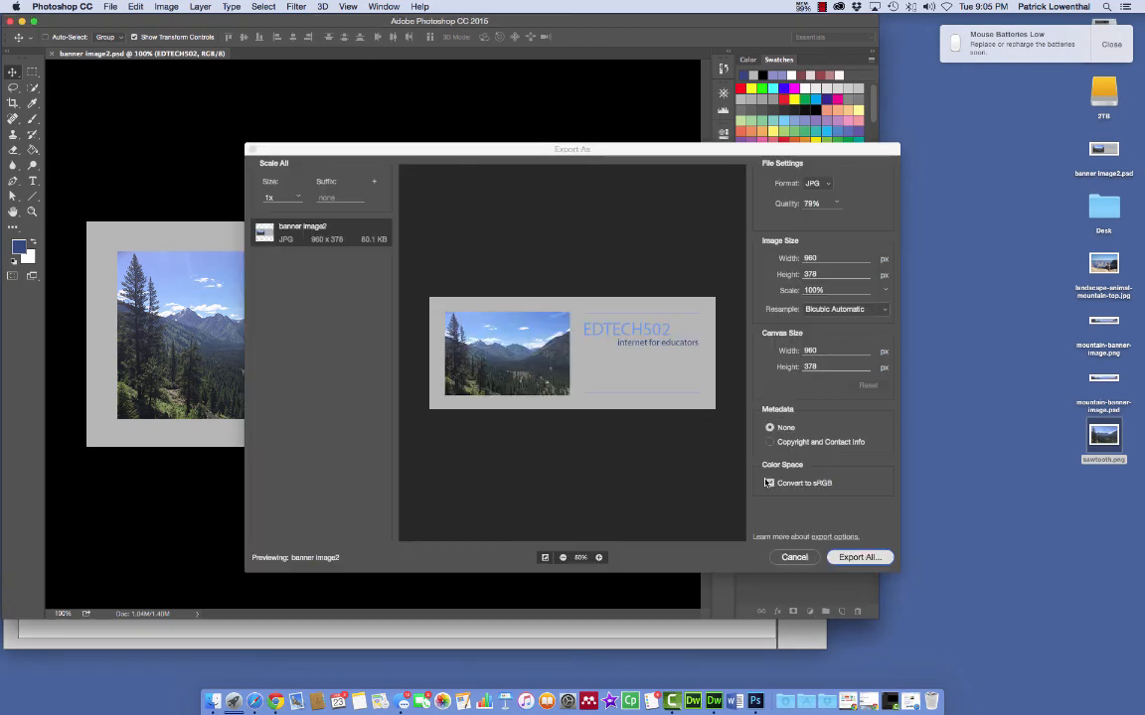
- Minimize the Photoshop window and show the beginning of the example.html code in Dreamweaver
click(350, 125)
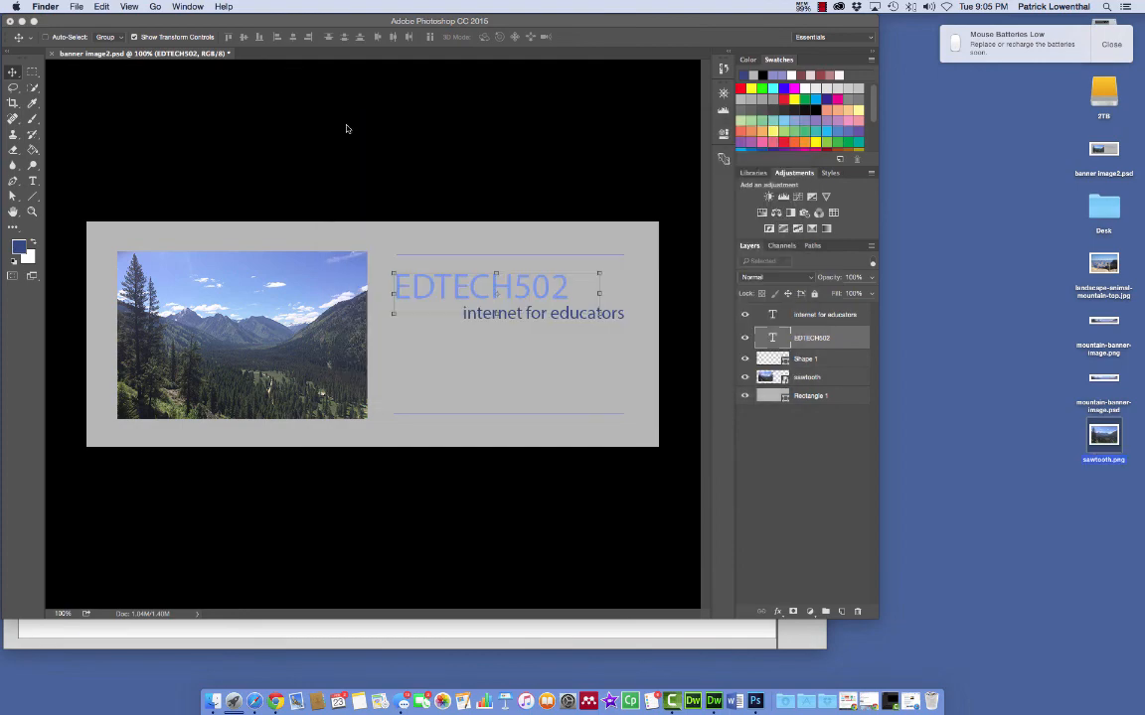
click(22, 20)
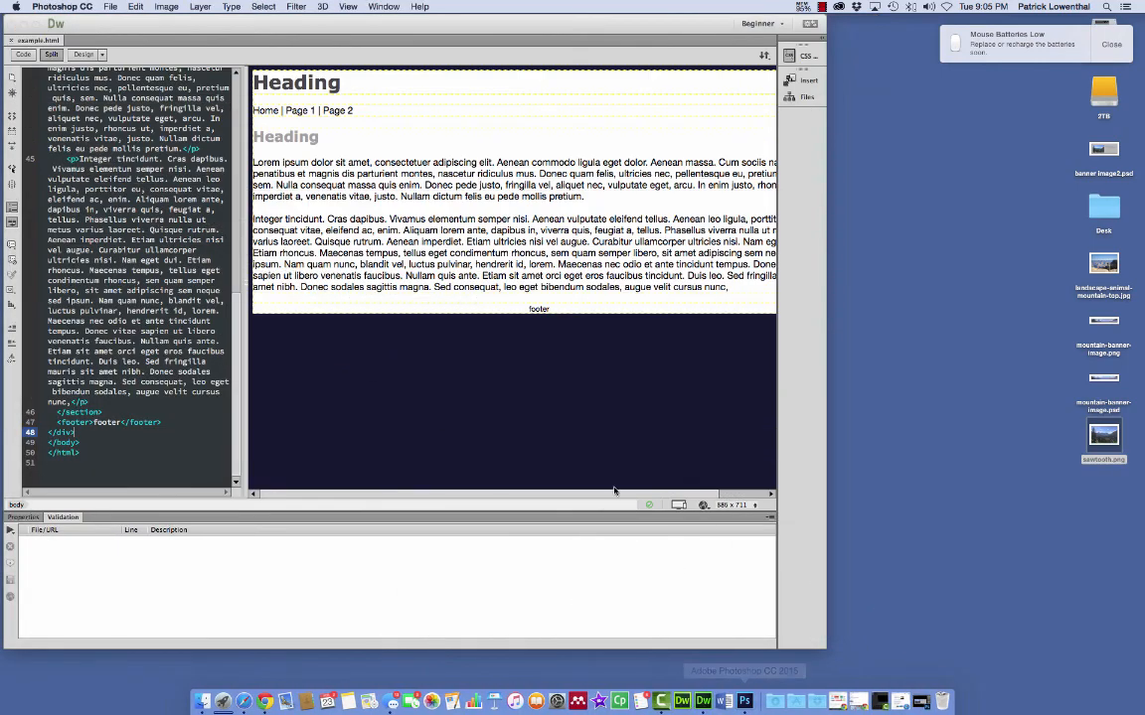
scroll(97, 235, up, 15)
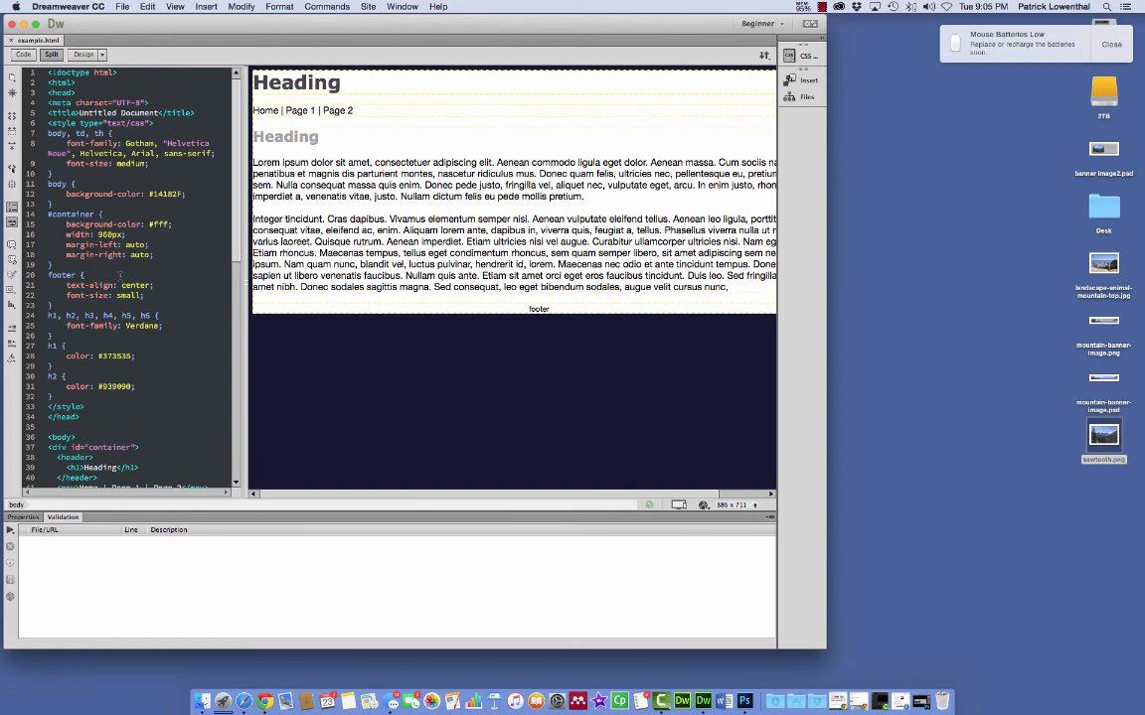
- Widen the Dreamweaver window to show the whole page and delete the main heading text in the header's h1
click(457, 211)
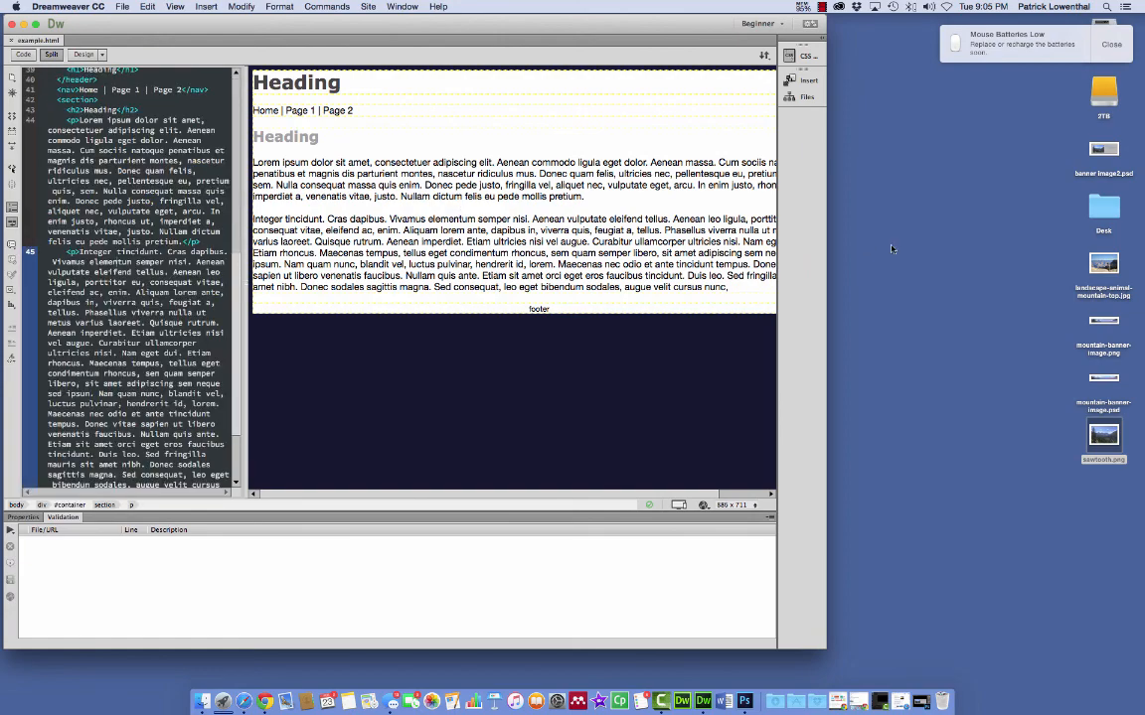
drag(830, 245, 999, 244)
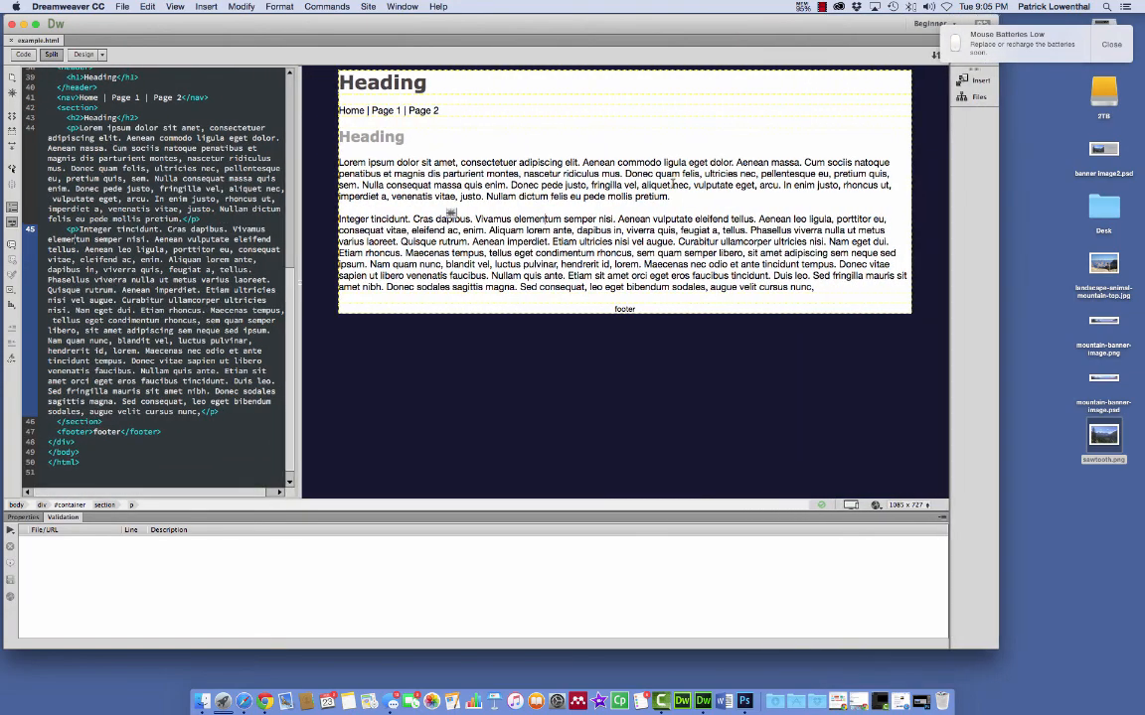
drag(427, 83, 308, 78)
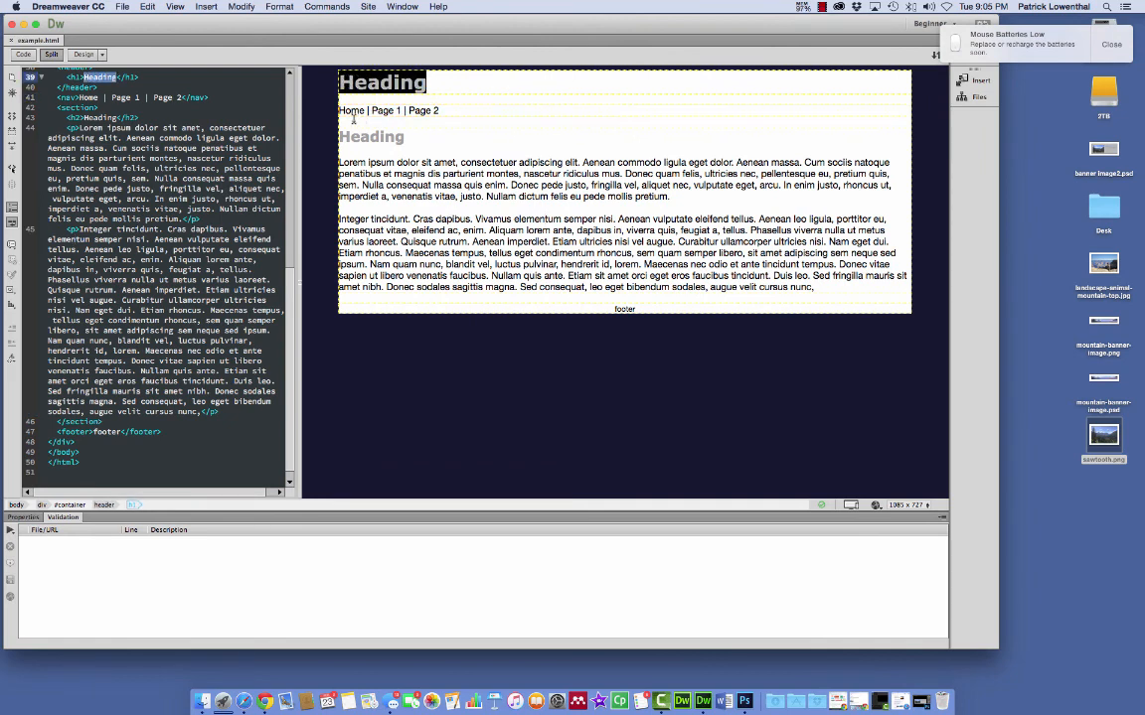
key(BackSpace)
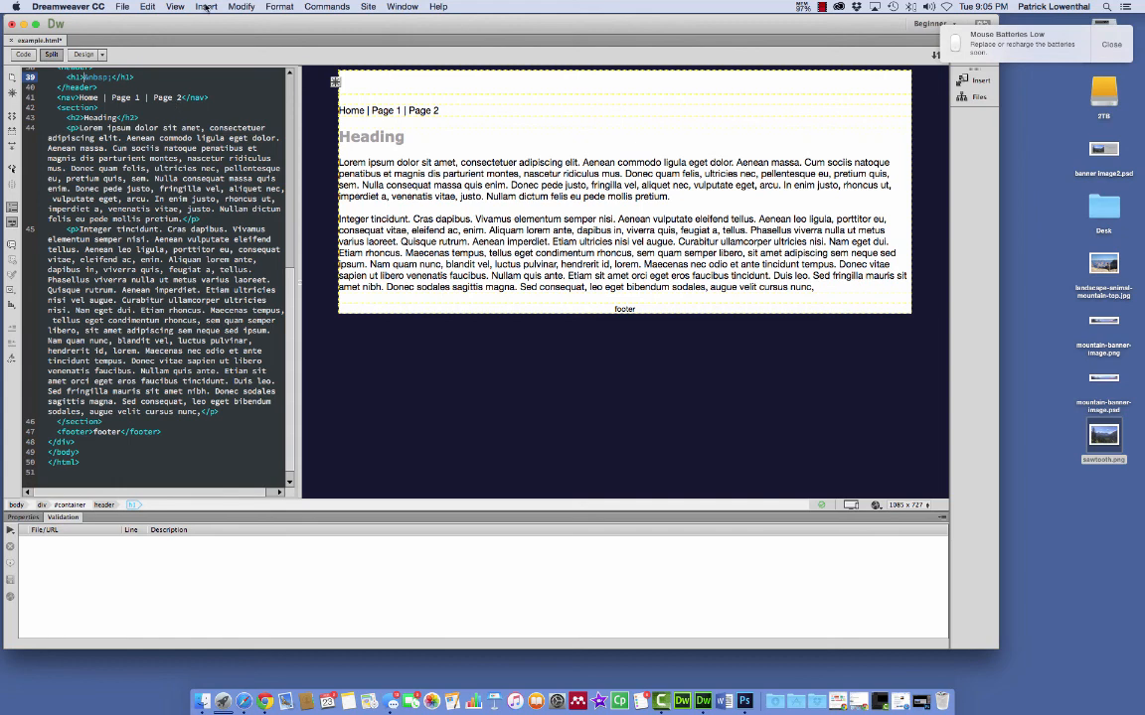
- Insert mountain-banner-image.png from the site's images folder into the empty h1 of the header
click(206, 7)
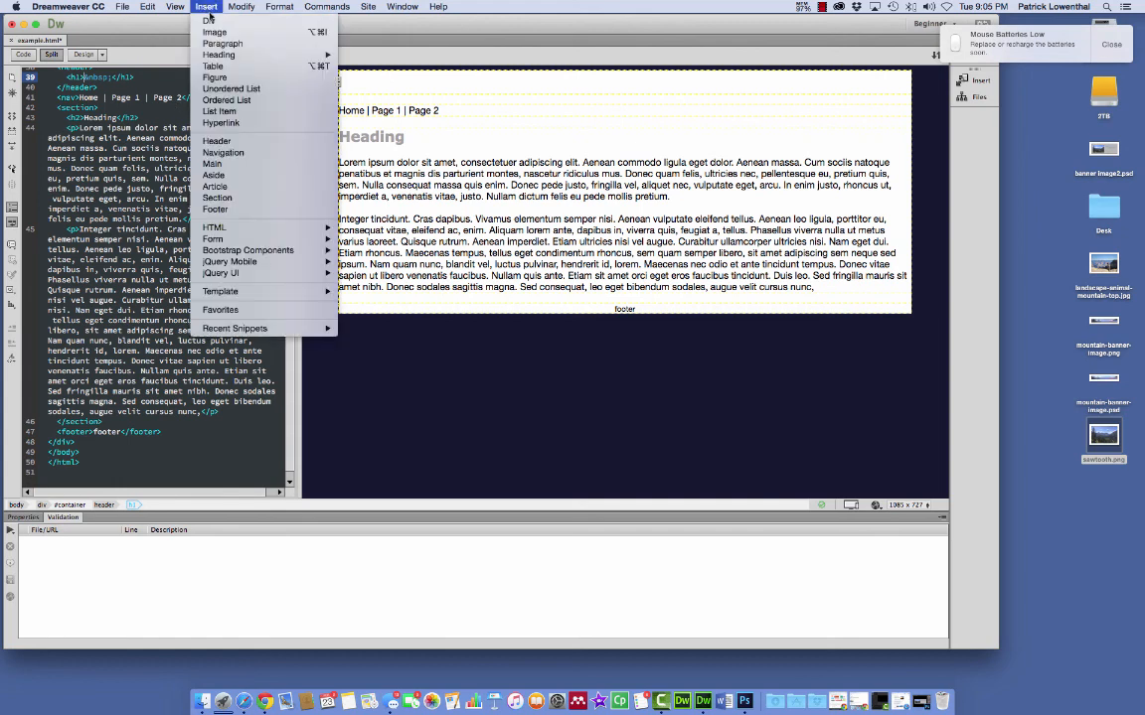
click(217, 32)
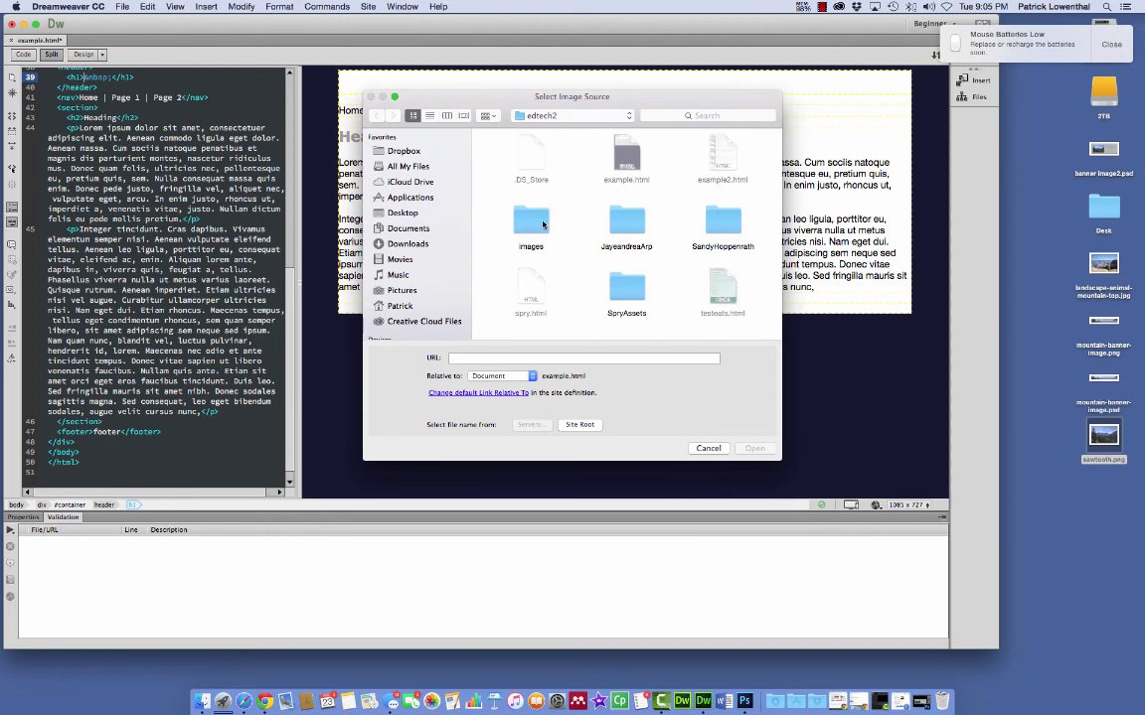
double_click(543, 225)
click(593, 157)
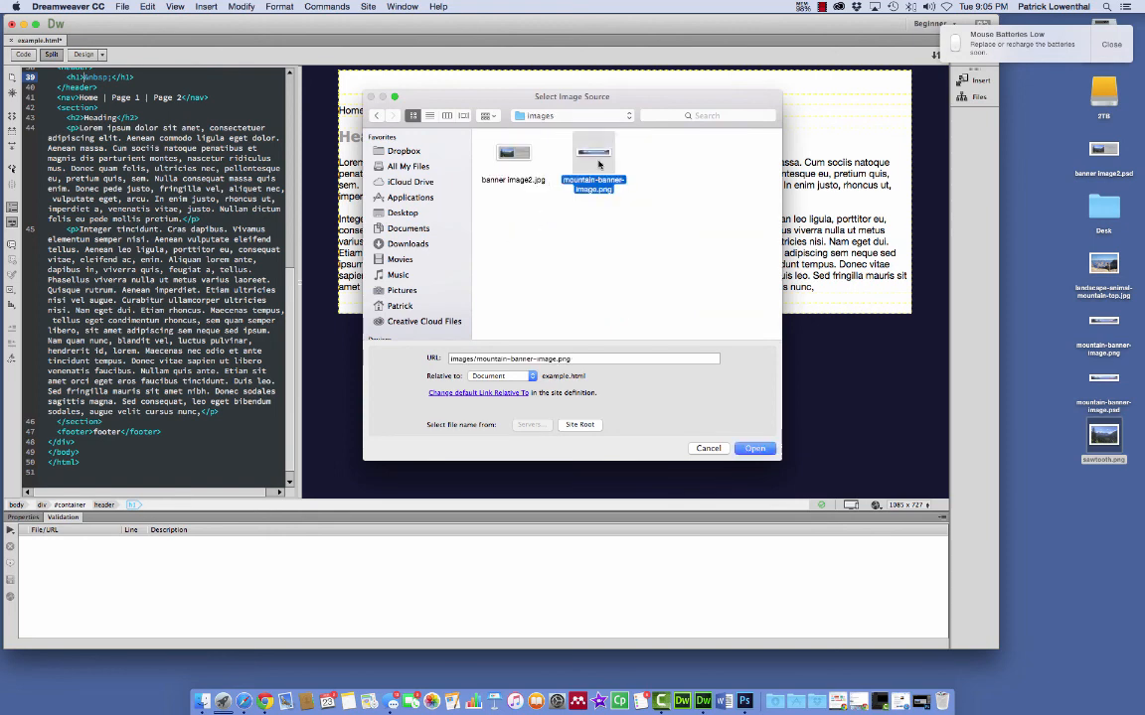
click(756, 448)
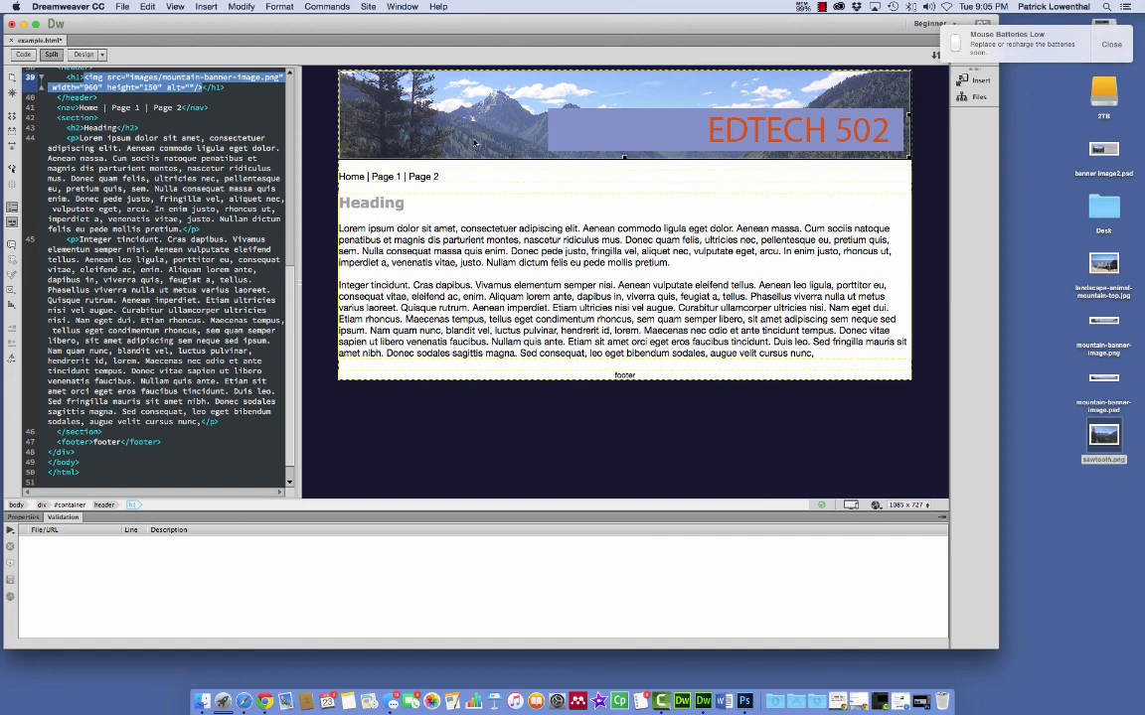
scroll(186, 132, up, 10)
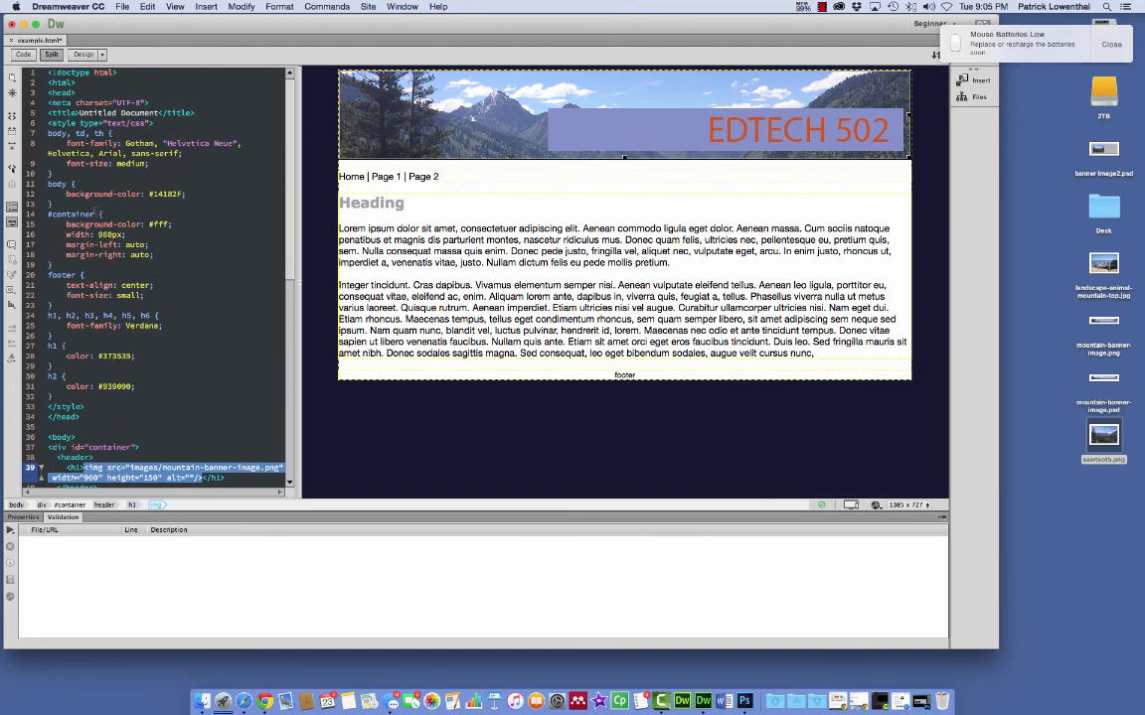
click(452, 203)
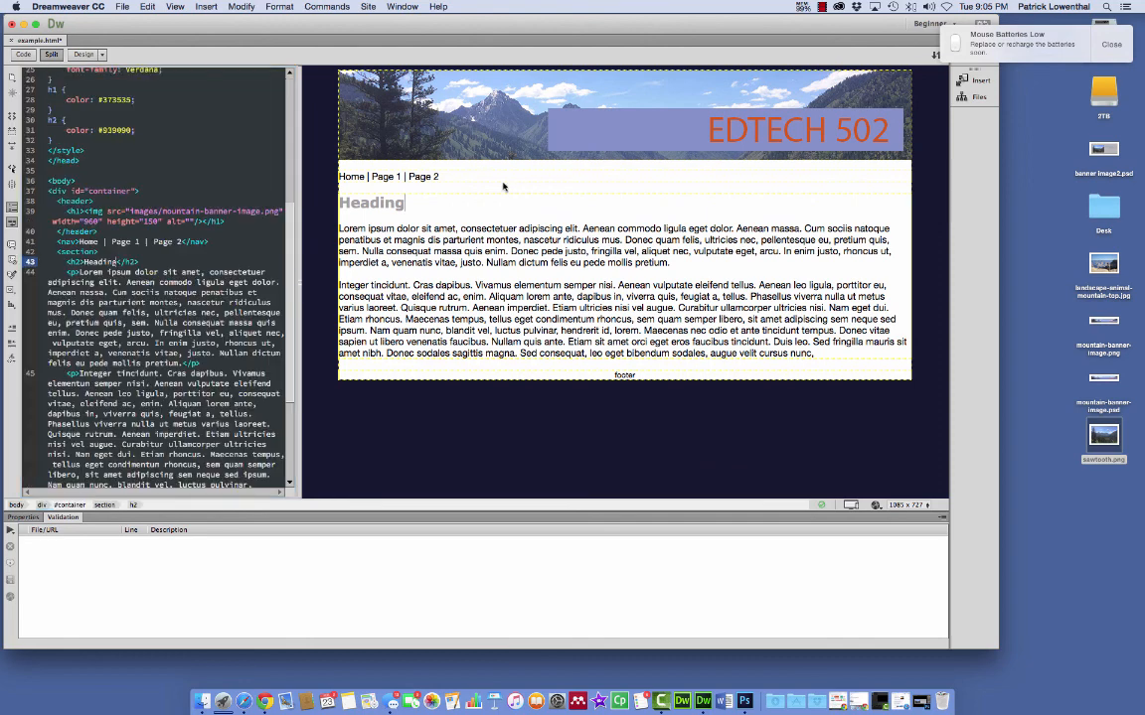
- Save example.html and preview it in Safari, closing the browser window after viewing the banner
click(121, 8)
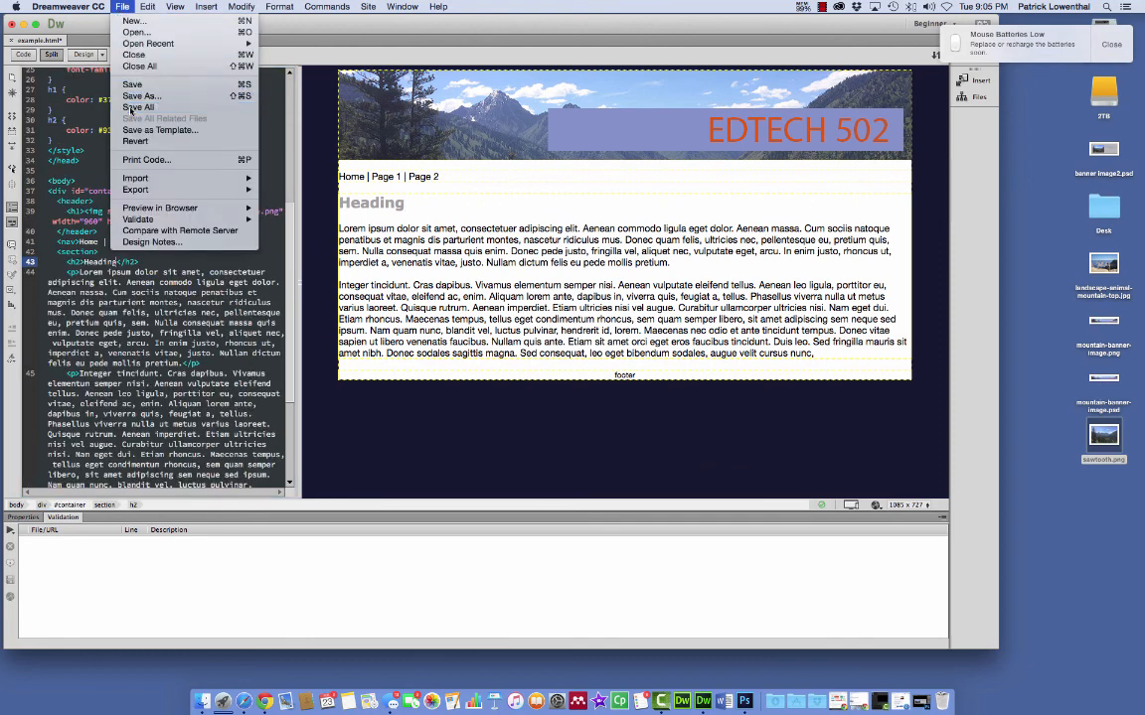
click(119, 86)
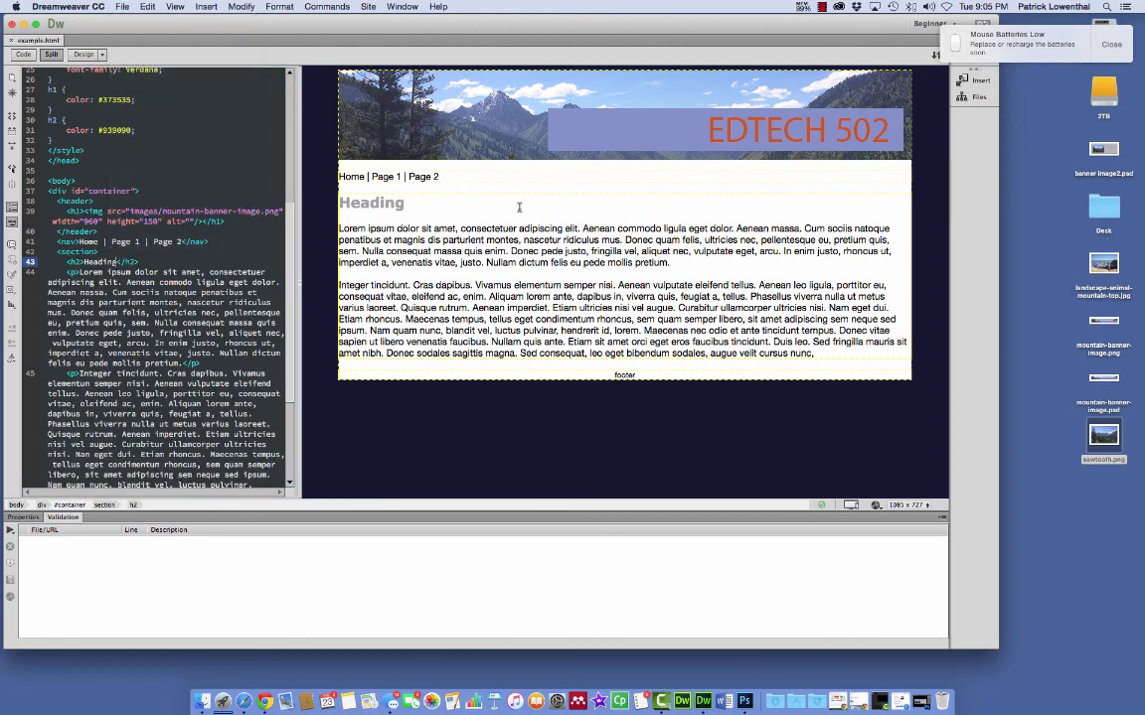
click(876, 506)
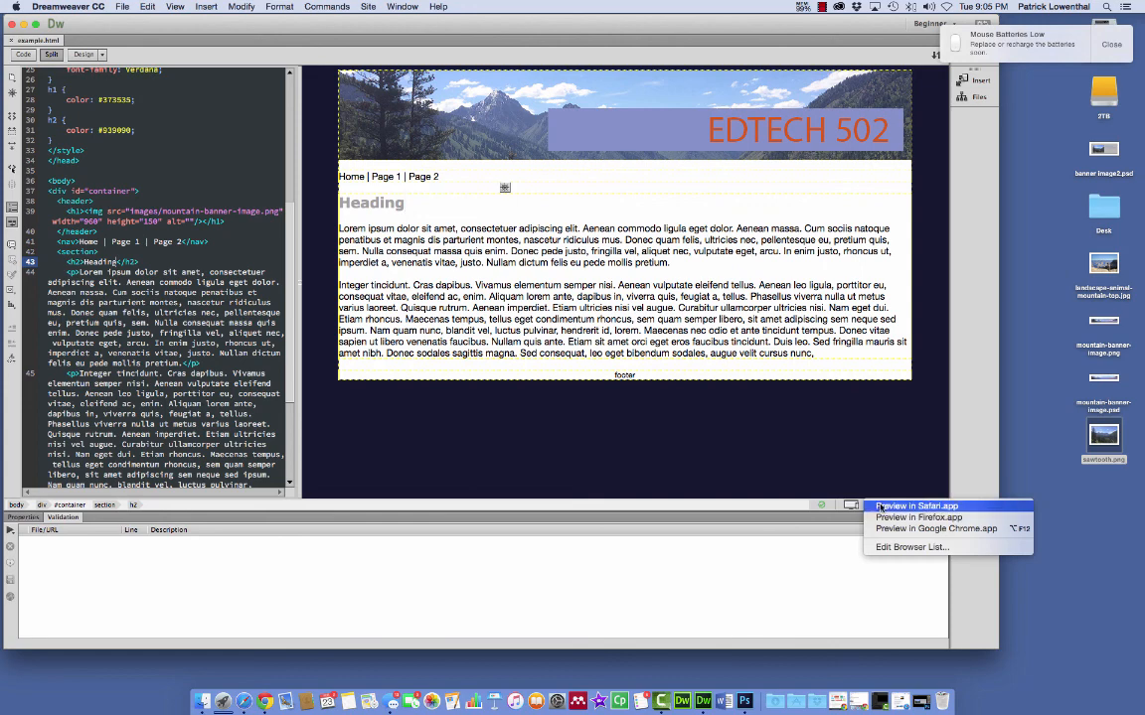
click(885, 505)
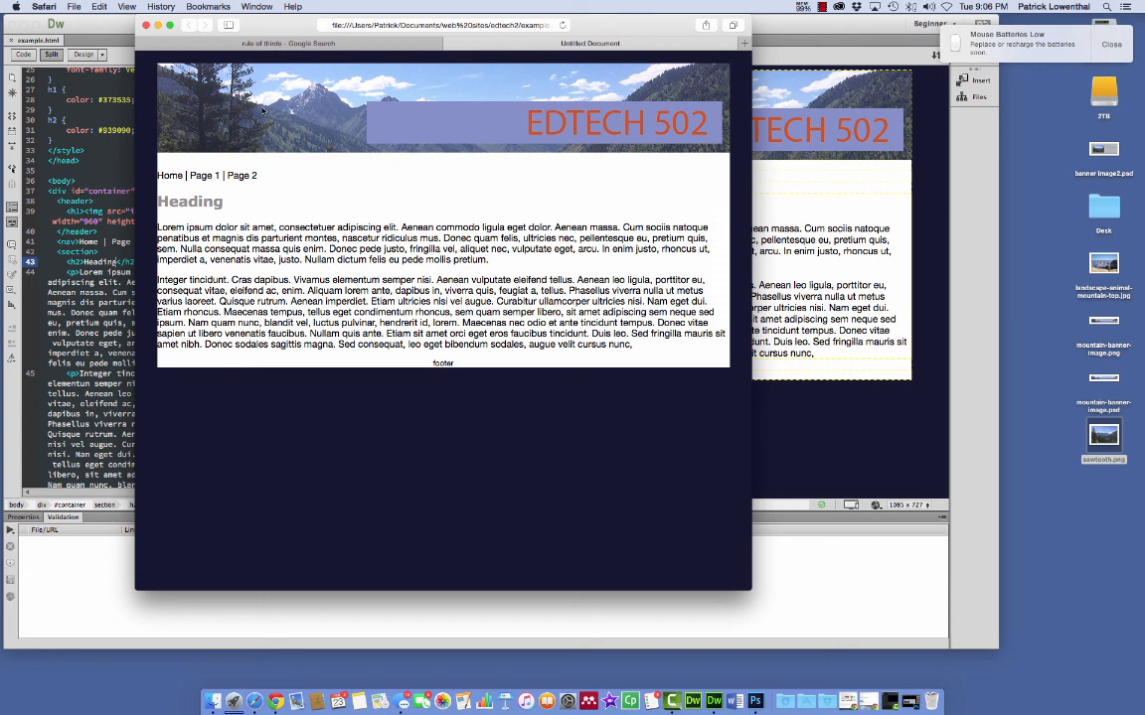
click(147, 25)
click(540, 101)
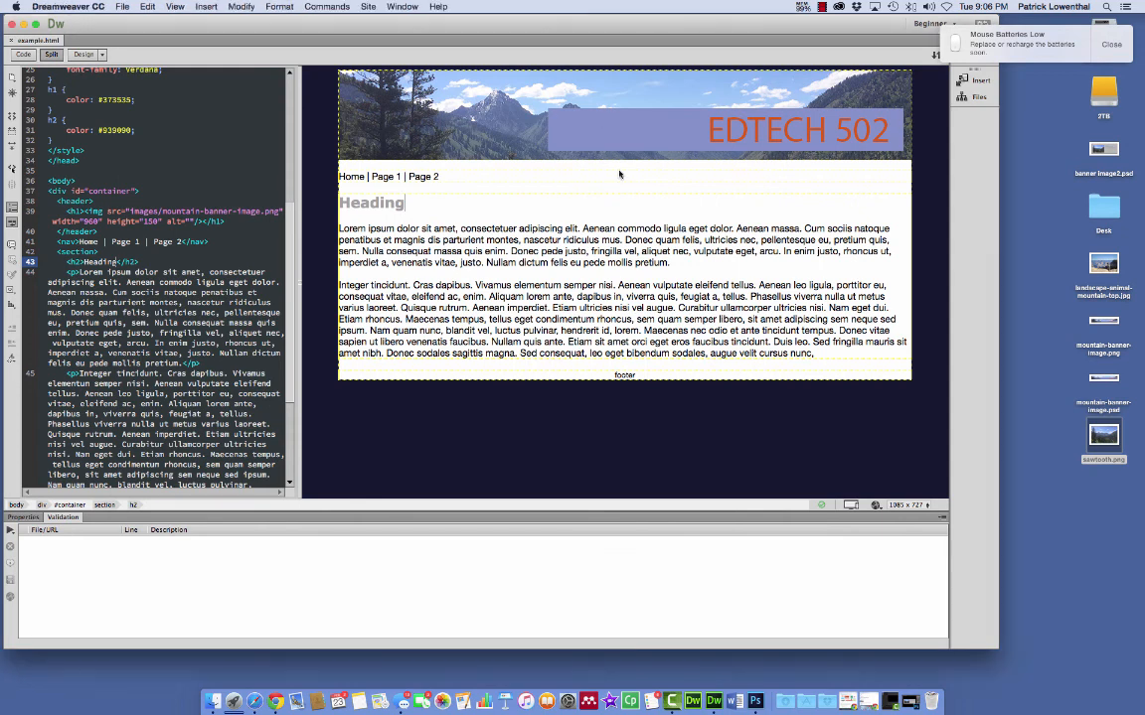
- Give the mountain banner image the alternative text "Banner image of edtech502"
click(623, 142)
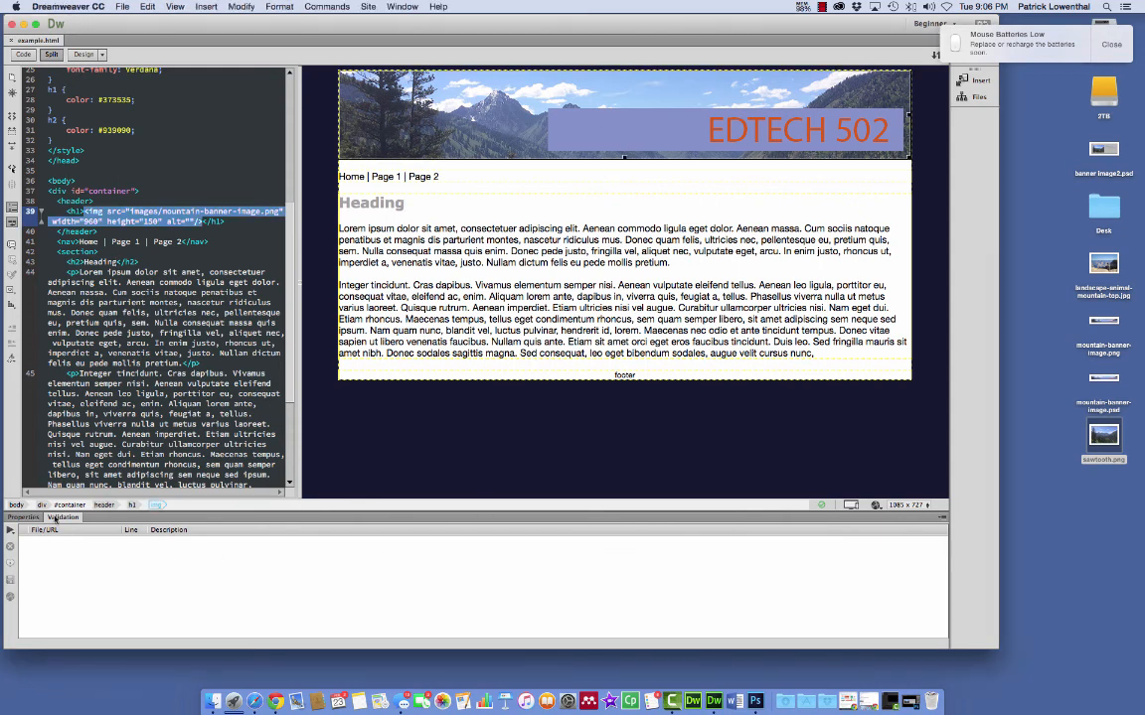
click(24, 518)
click(507, 604)
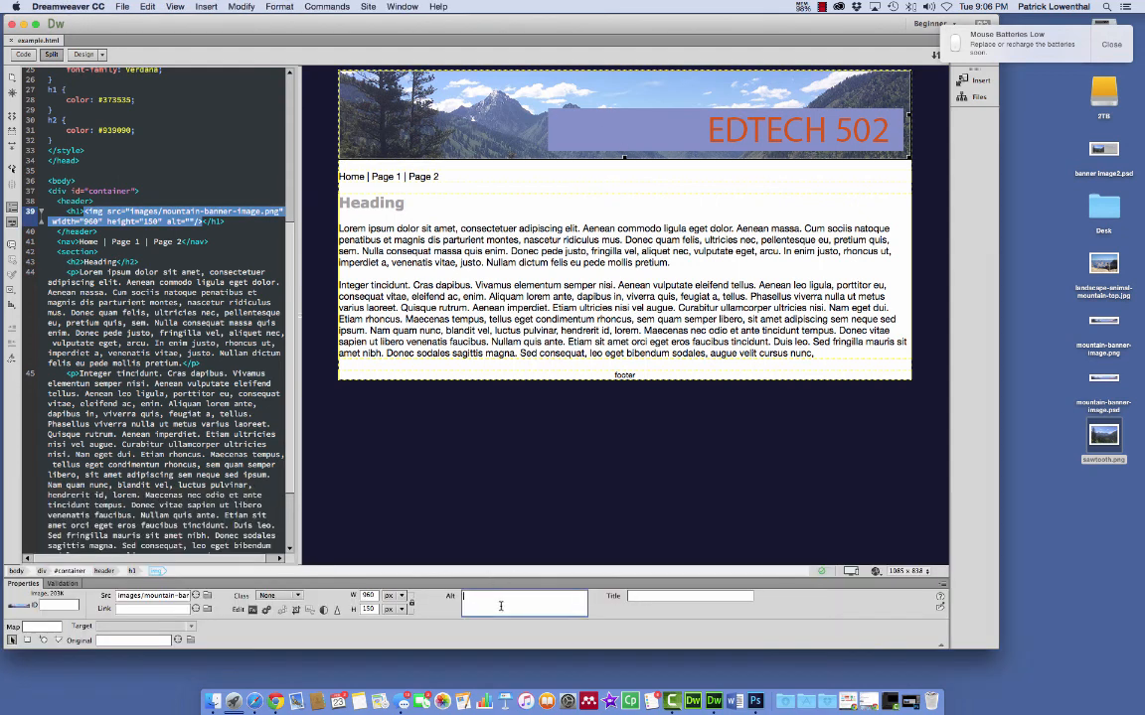
text(s)
key(Return)
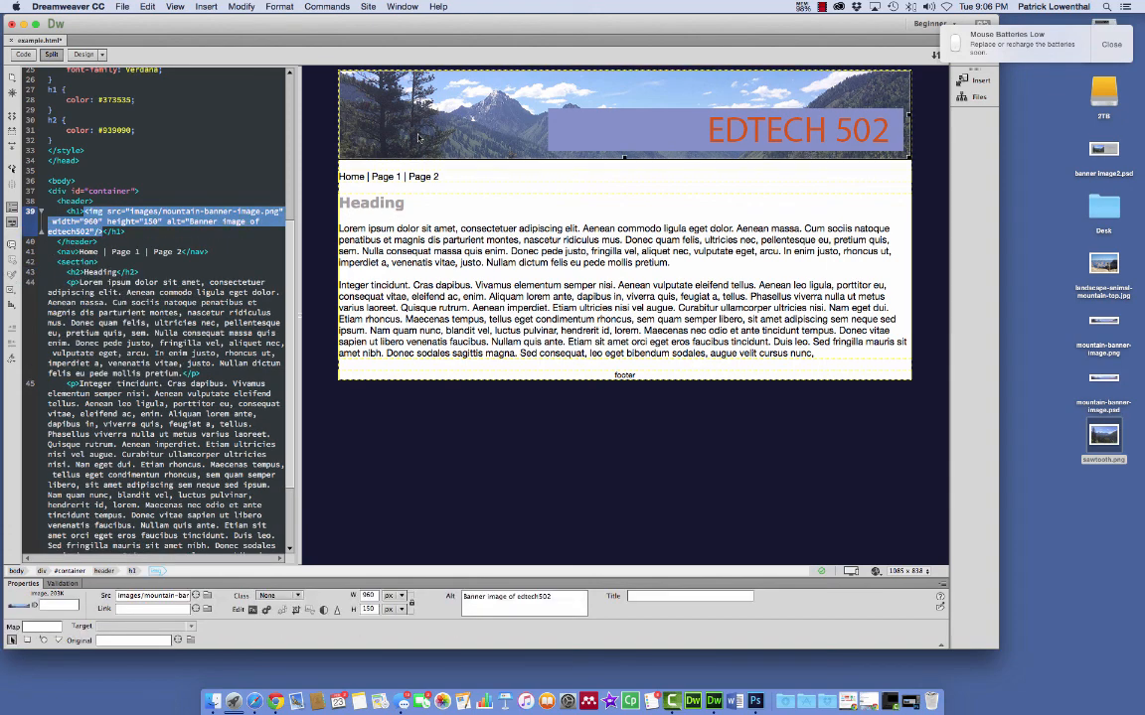
- Replace the header banner with banner image2.jpg from the images folder and set its alternative text to "Banner Image 502"
key(Delete)
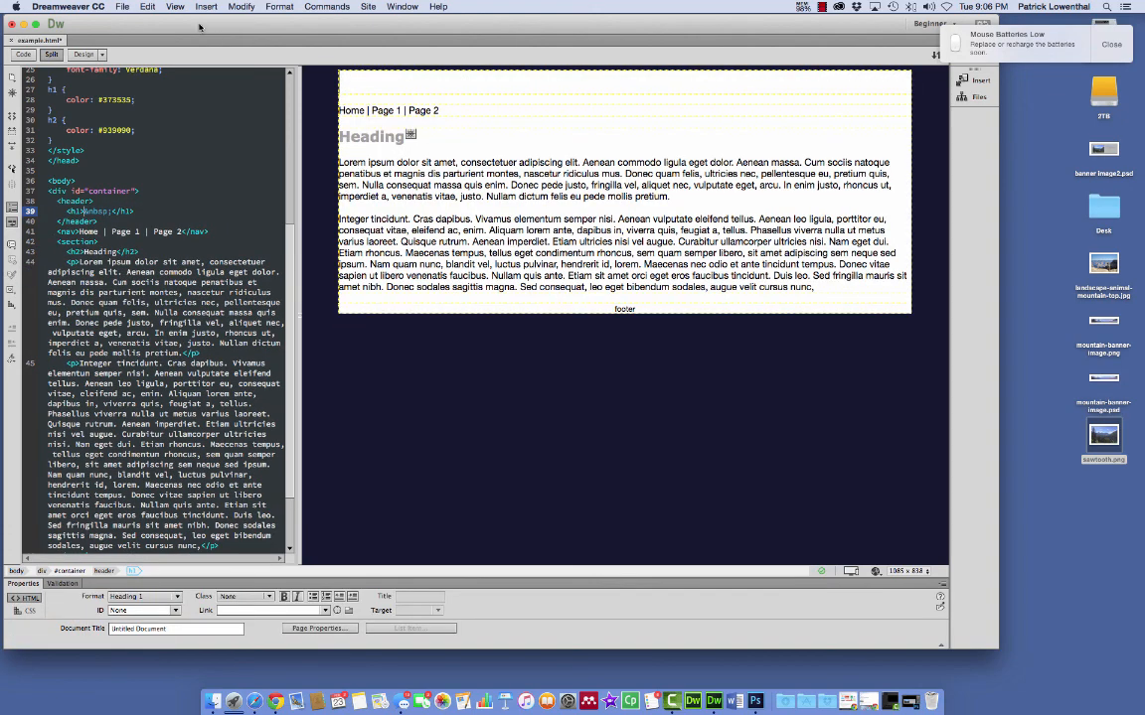
click(206, 8)
mouse_move(215, 31)
click(369, 33)
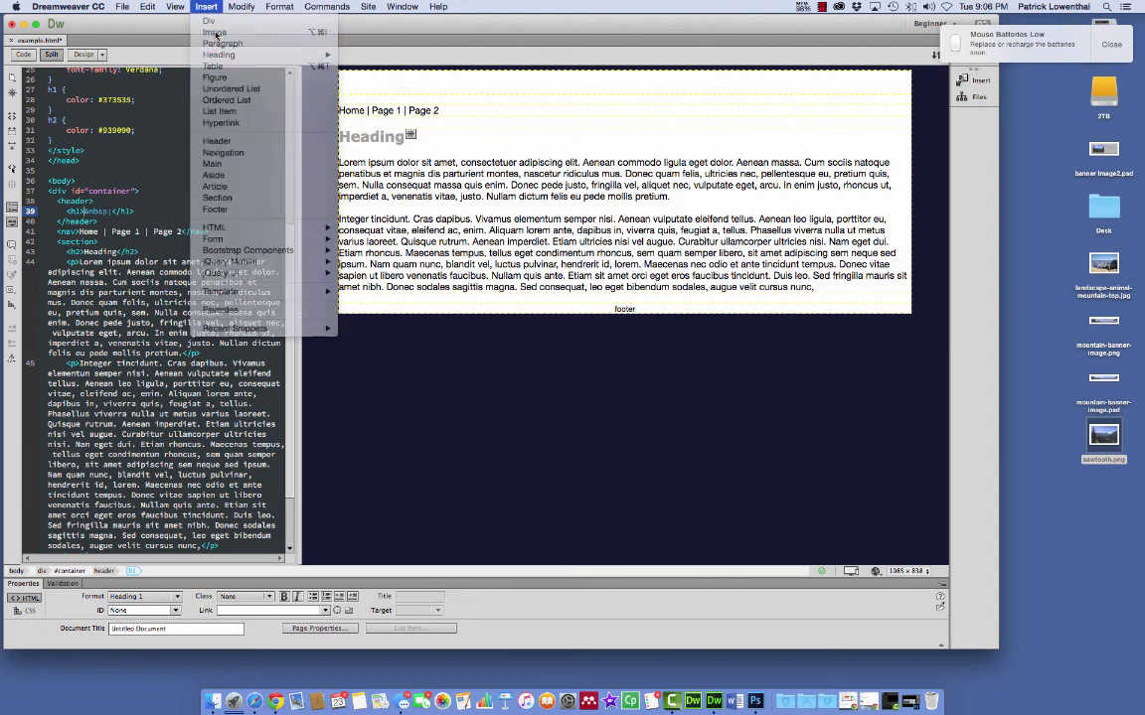
click(514, 159)
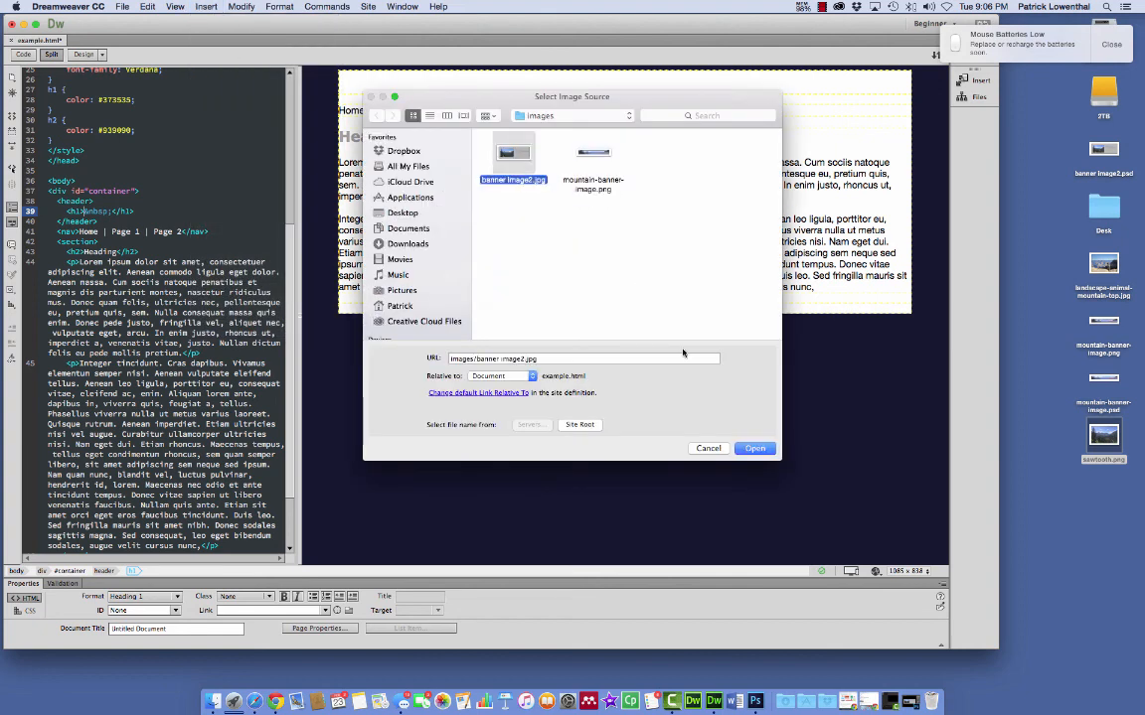
click(751, 447)
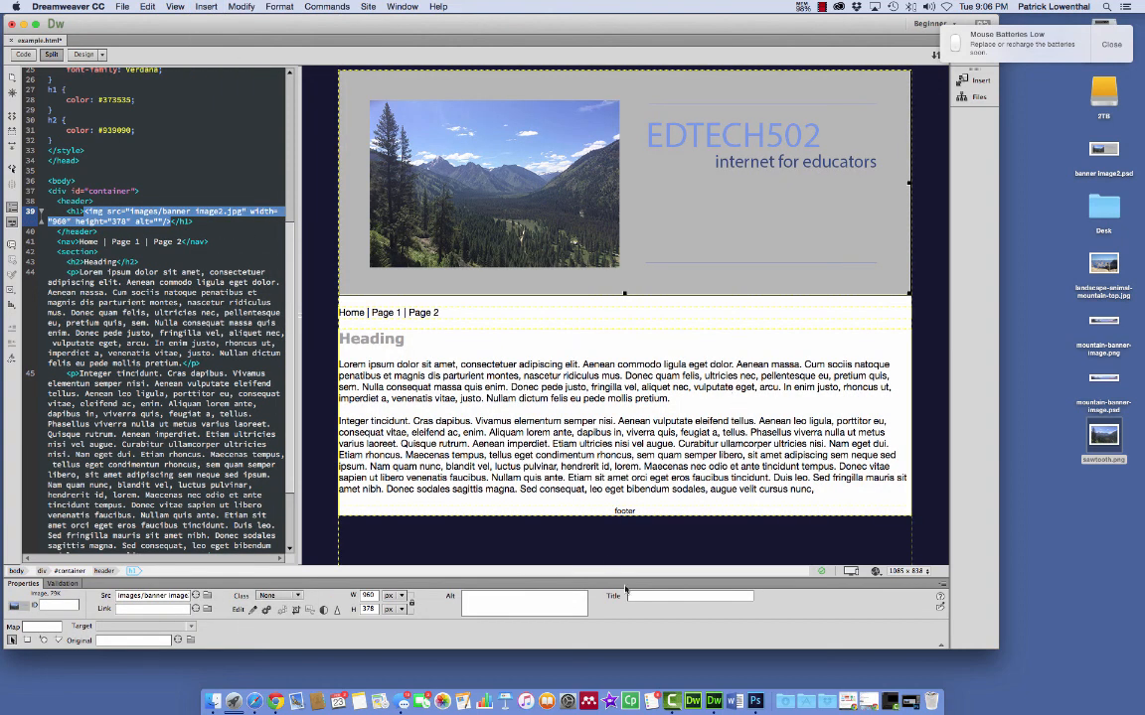
click(516, 601)
text(Banner Image 502)
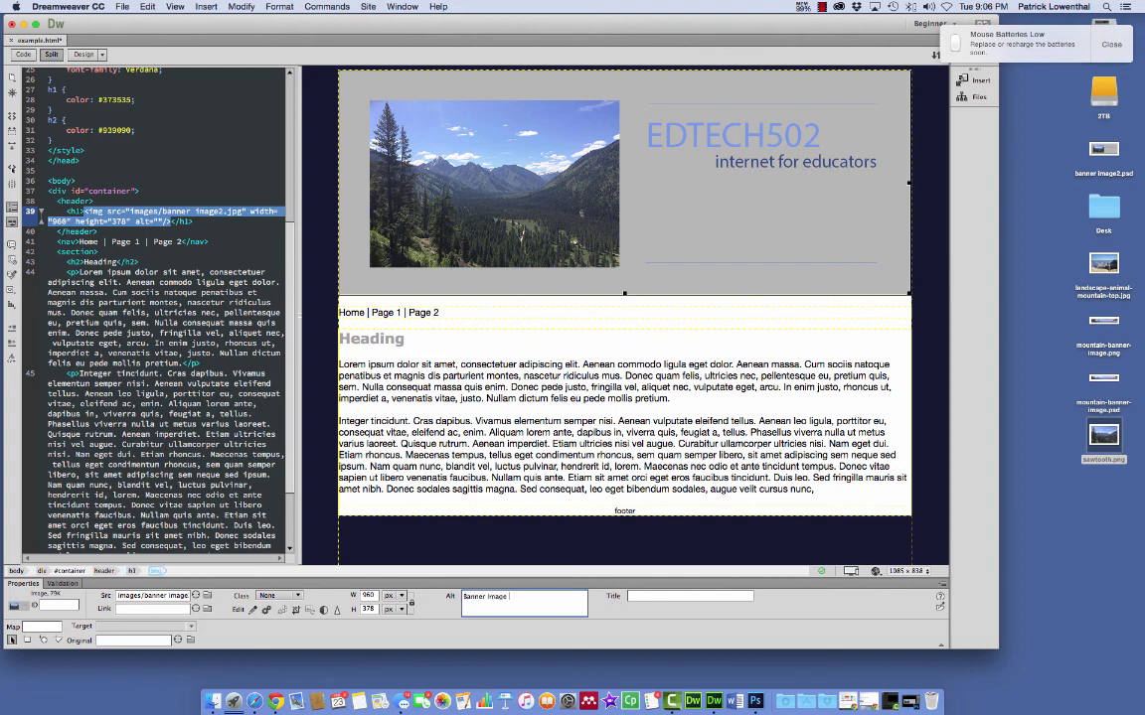
- Save the page with the new banner and preview it in Safari
click(123, 7)
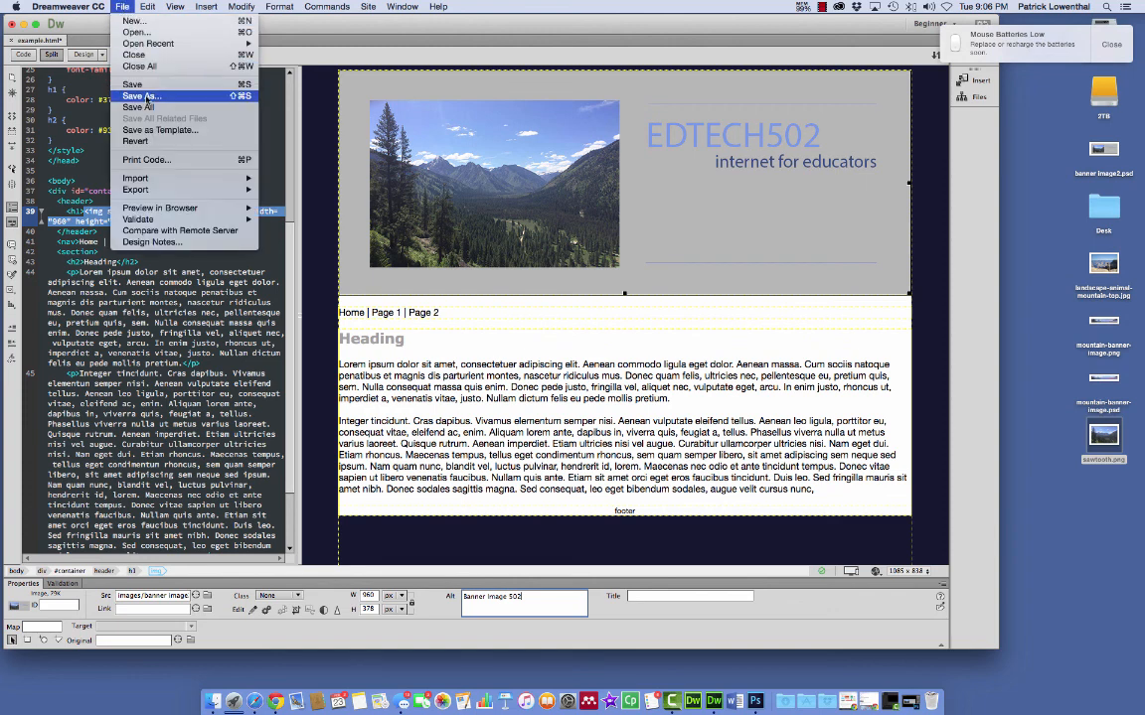
click(140, 96)
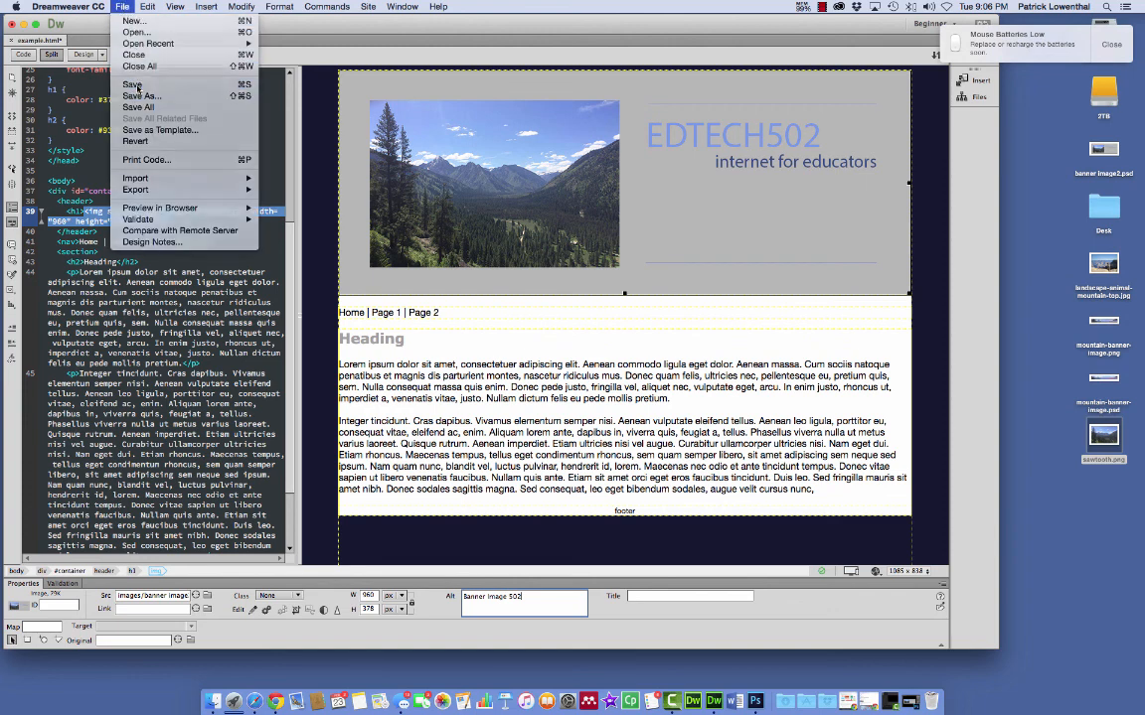
click(850, 572)
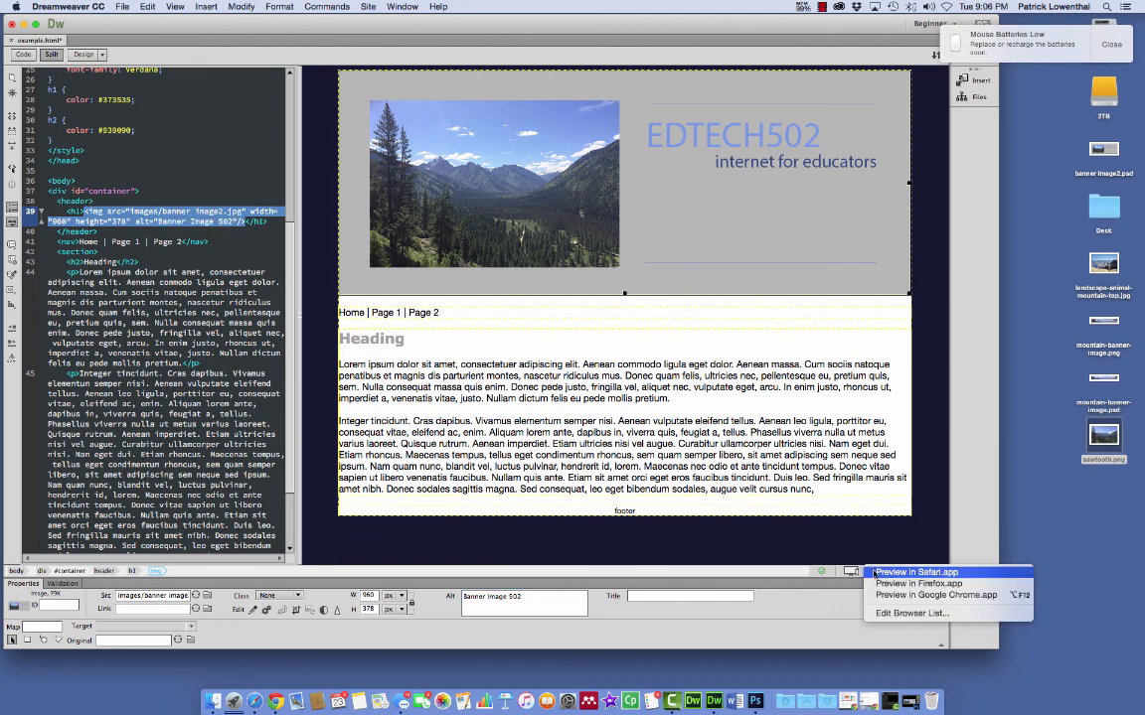
click(880, 573)
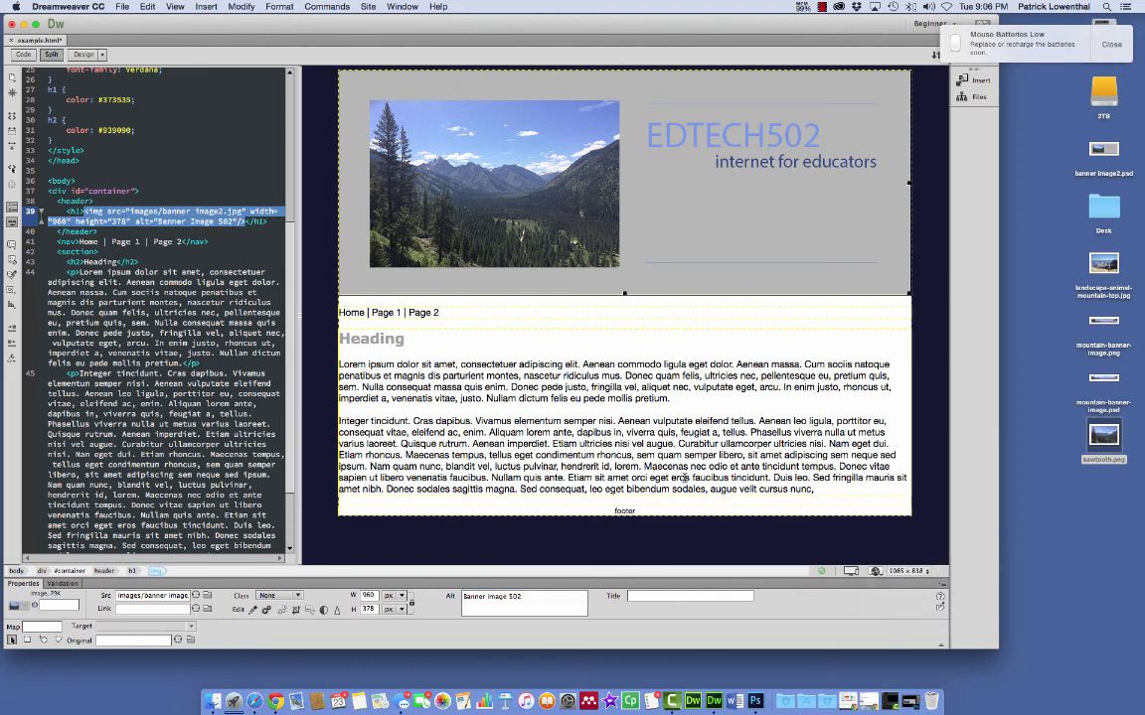
key(Return)
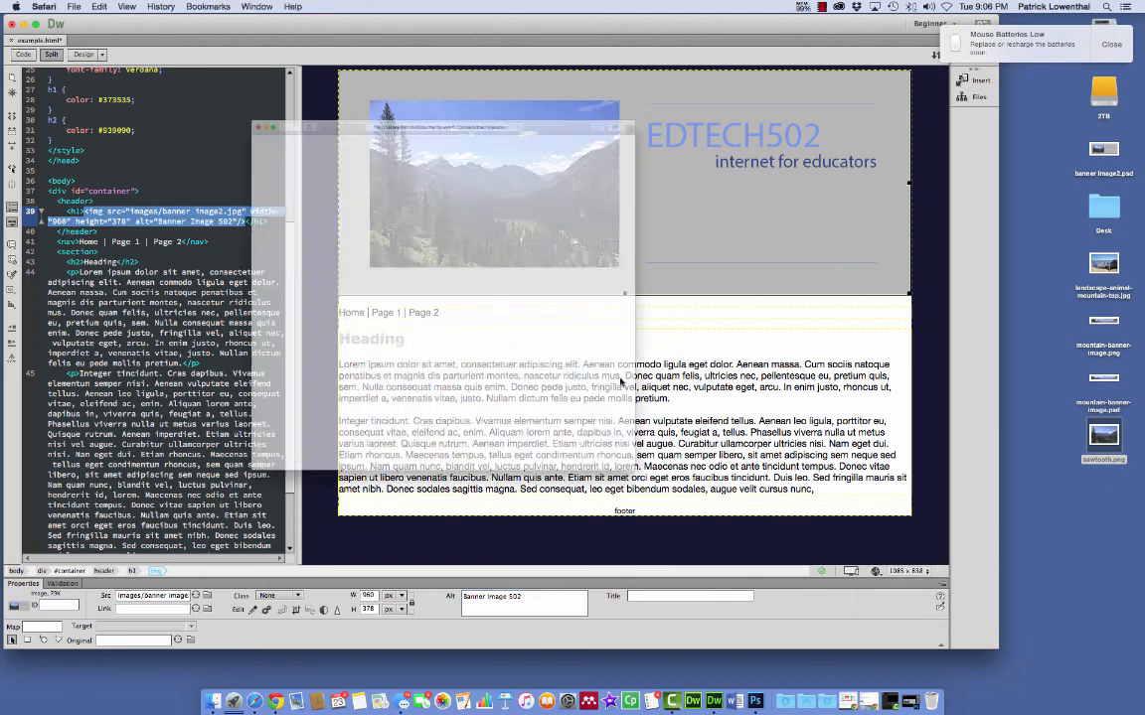